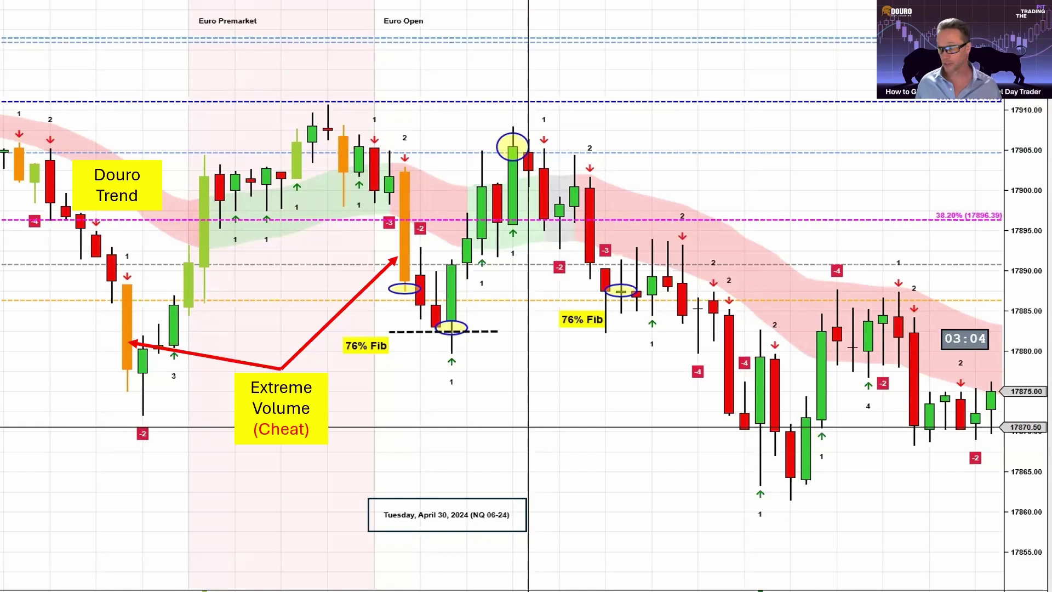
Bring up the NQ 06-24 5-minute chart, aim its diagonal arrow at the 14:30 high, and maximize it
key(alt+Tab)
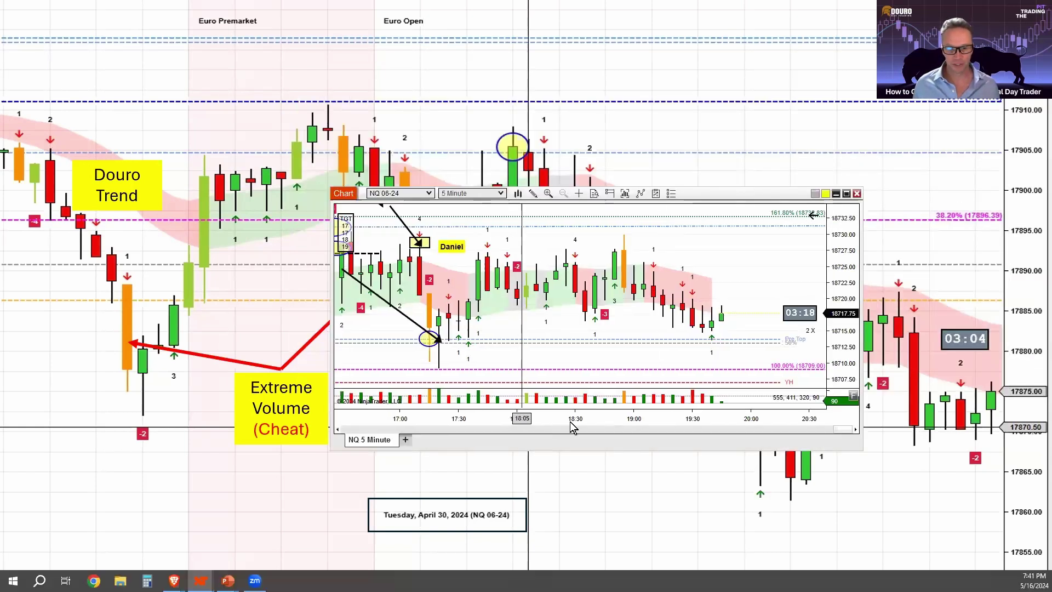
scroll(578, 421, down, 5)
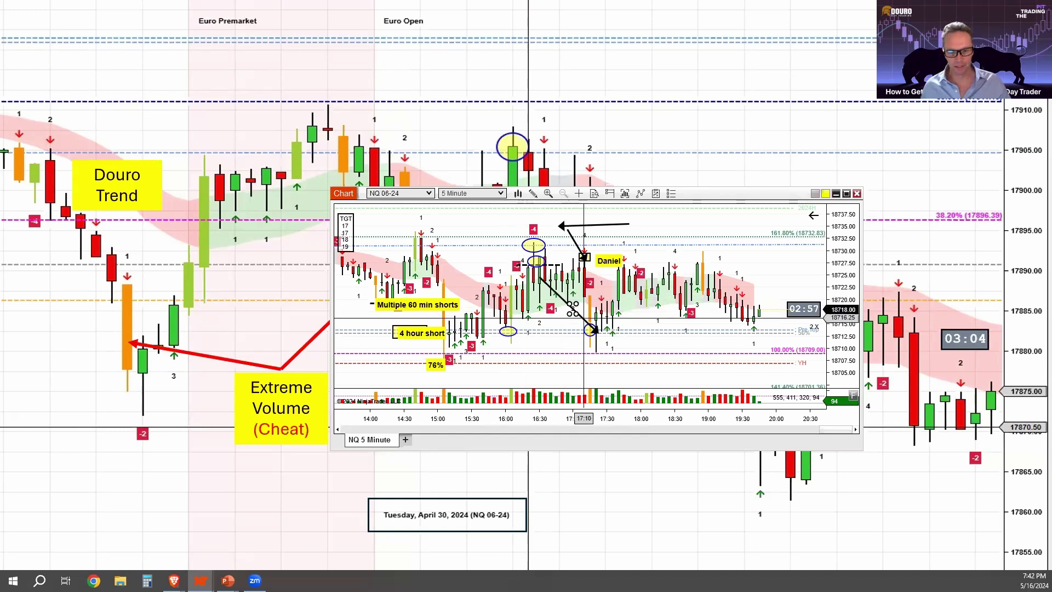
drag(580, 316, 499, 276)
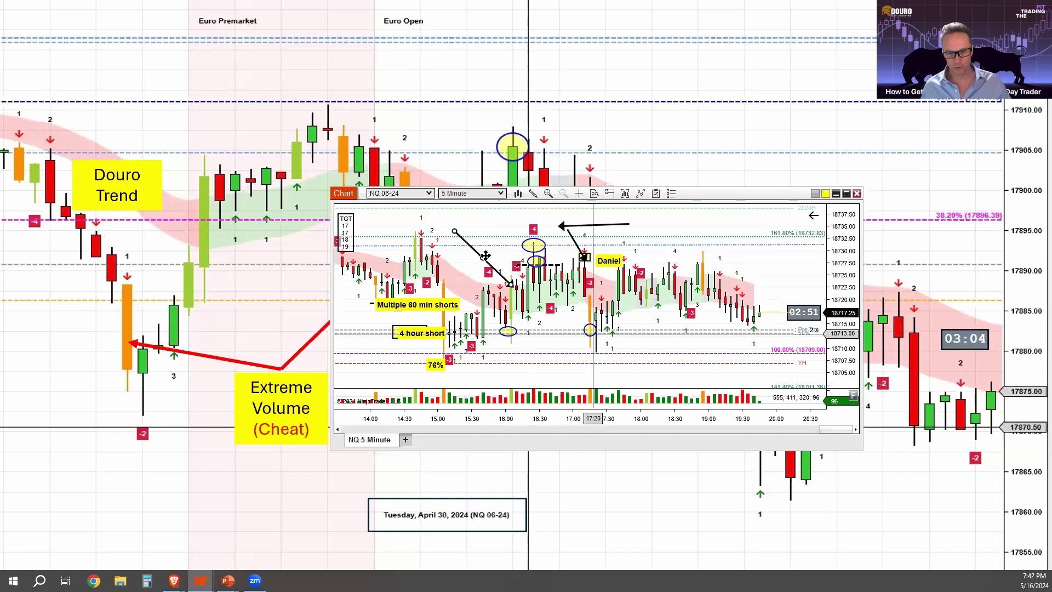
drag(483, 258, 341, 210)
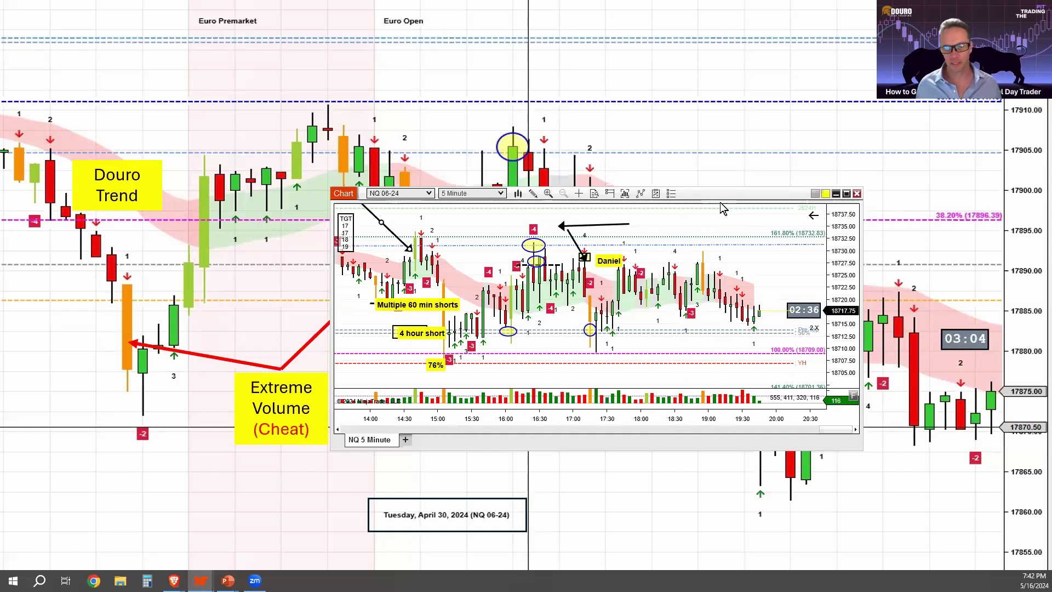
drag(742, 189, 1051, 285)
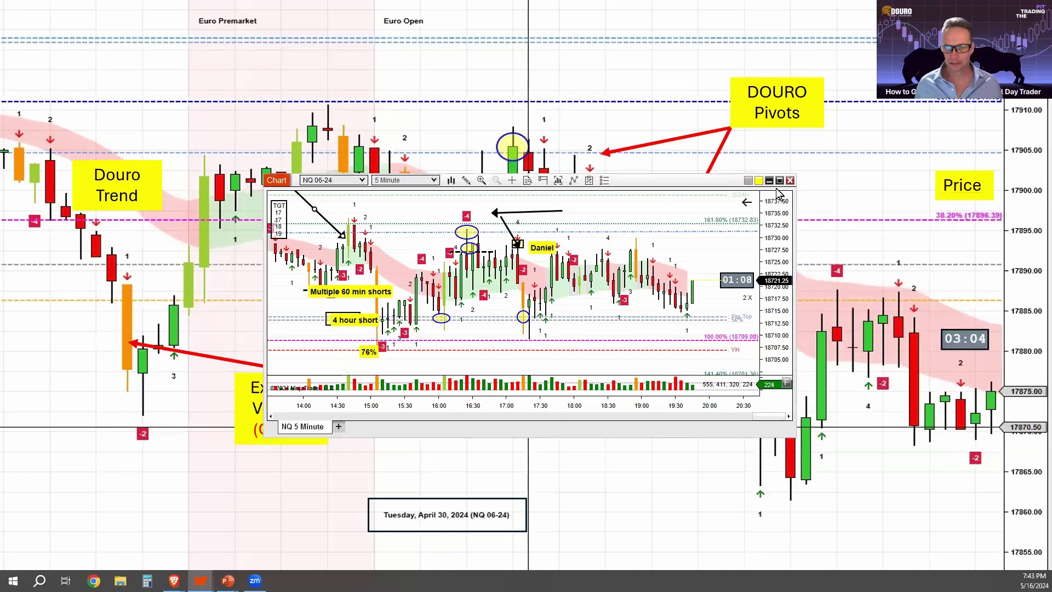
click(779, 180)
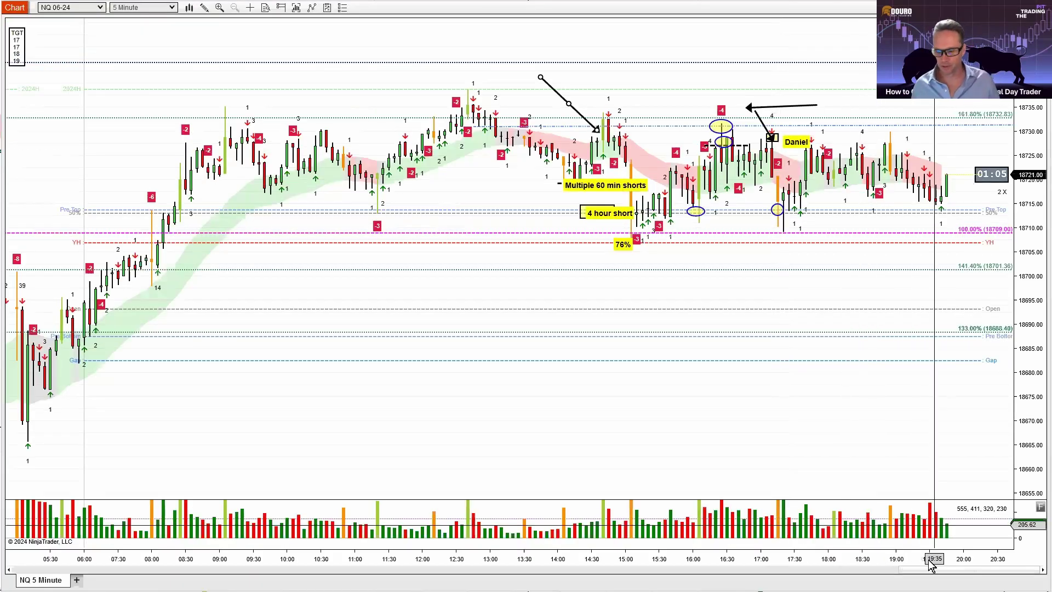
Delete the diagonal arrow at the 14:30 swing and draw a leftward arrow at the TGT box
drag(886, 560, 614, 512)
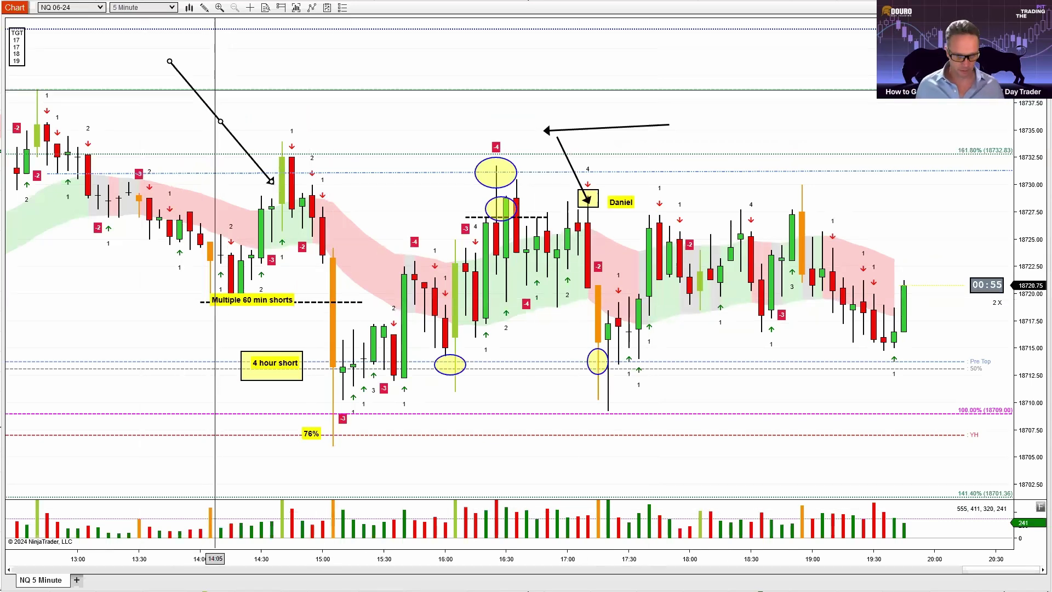
click(183, 77)
key(Delete)
drag(199, 65, 36, 48)
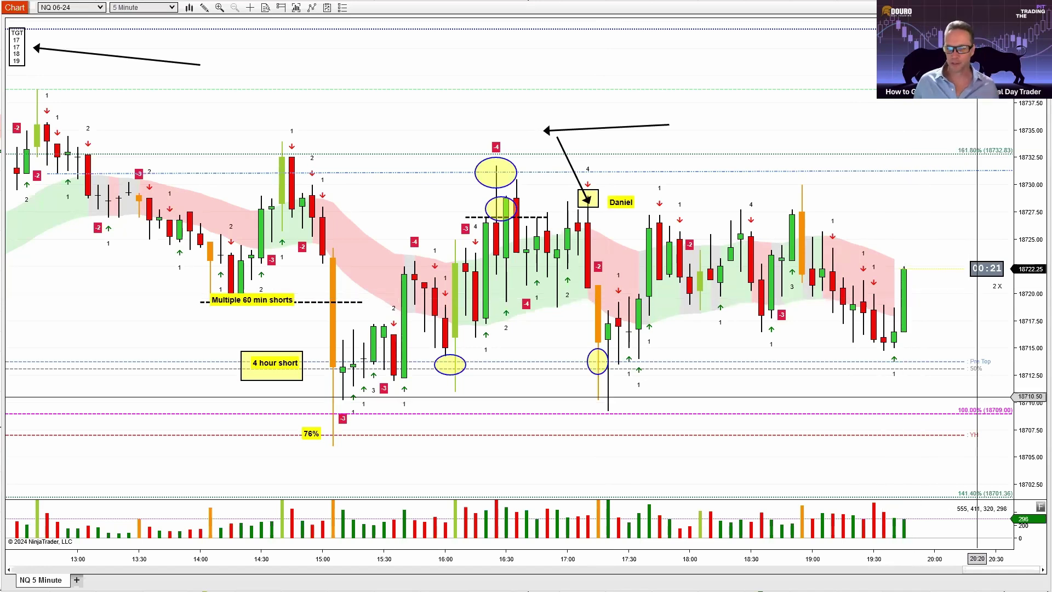
Zoom in on the later session and stretch the price scale vertically
drag(910, 564, 867, 562)
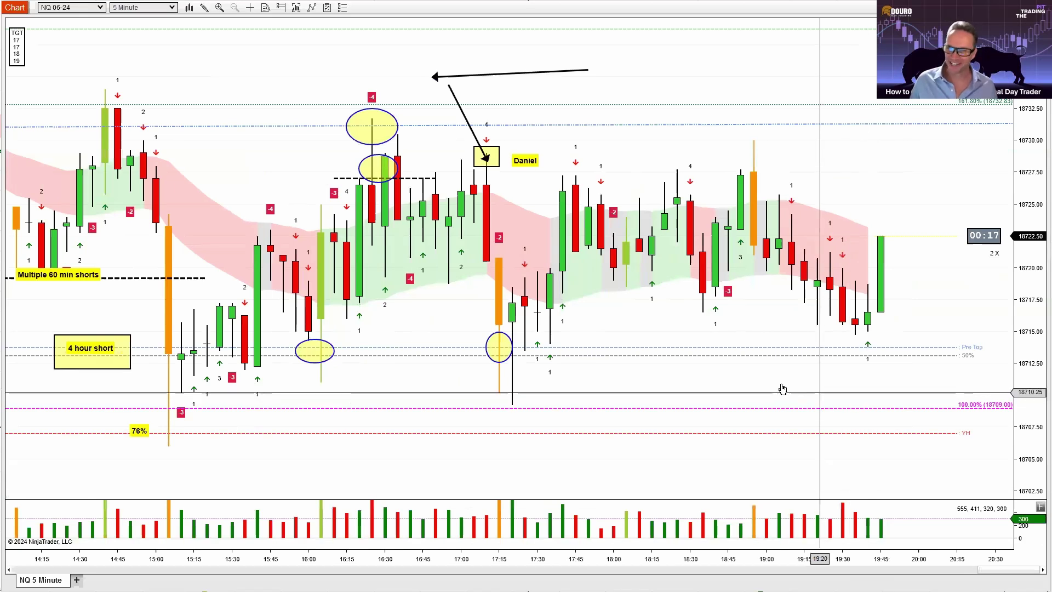
scroll(780, 383, down, 3)
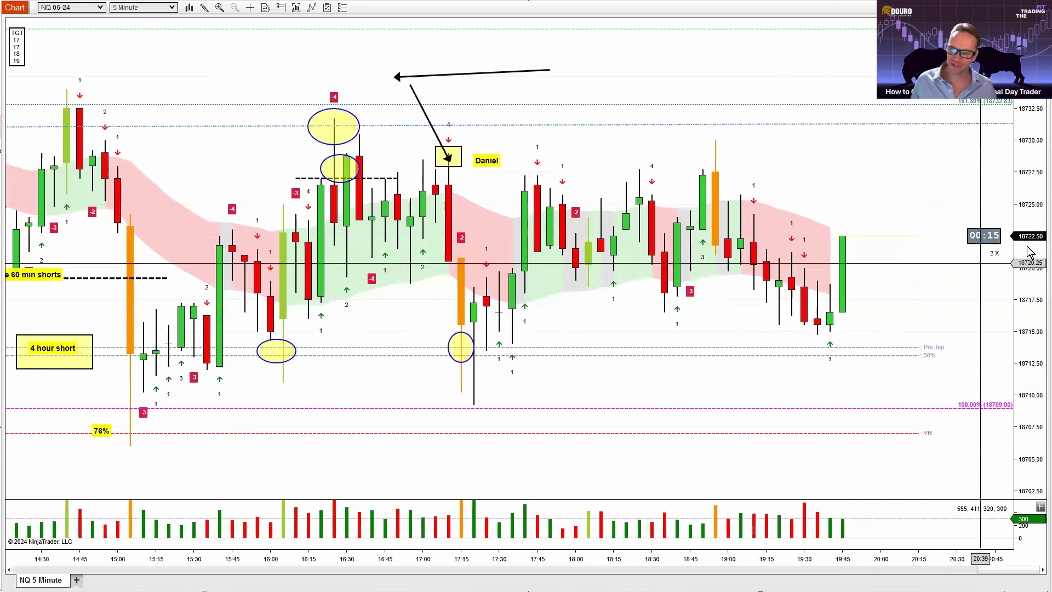
drag(1028, 260, 1026, 263)
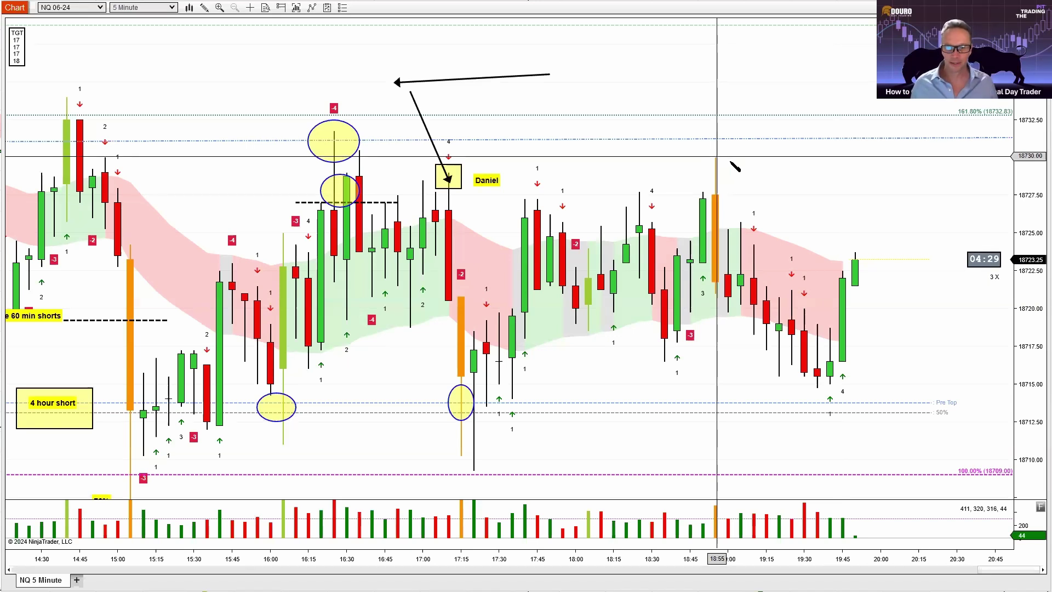
Draw a dashed line down from the 19:00 high over the pullback
mouse_move(714, 159)
mouse_down()
mouse_move(732, 230)
mouse_move(726, 308)
mouse_move(741, 227)
mouse_move(768, 378)
mouse_move(778, 378)
mouse_move(792, 290)
mouse_move(816, 390)
mouse_up()
click(730, 311)
click(742, 227)
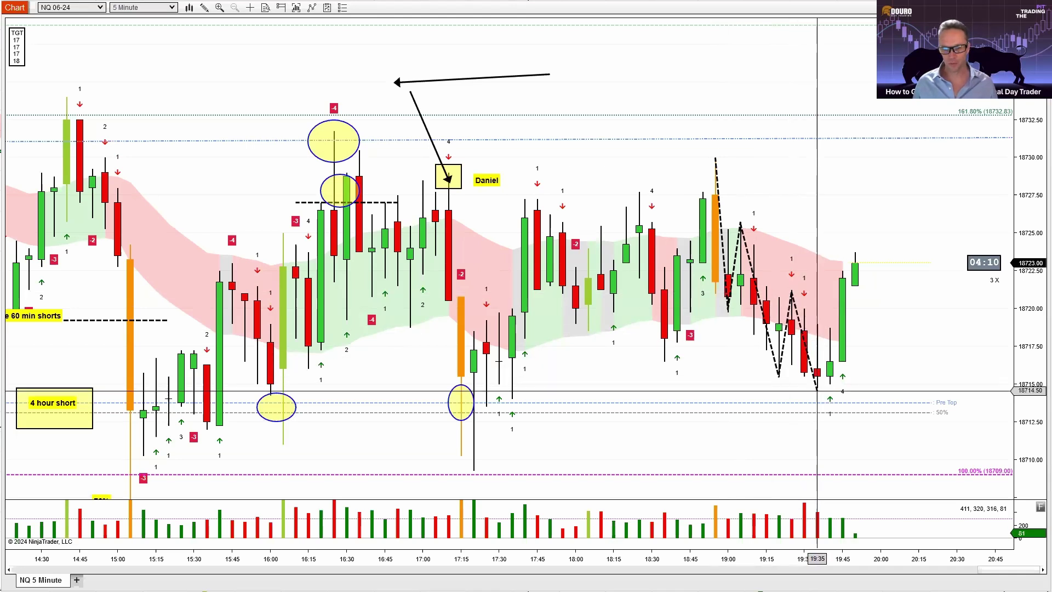
drag(822, 564, 696, 566)
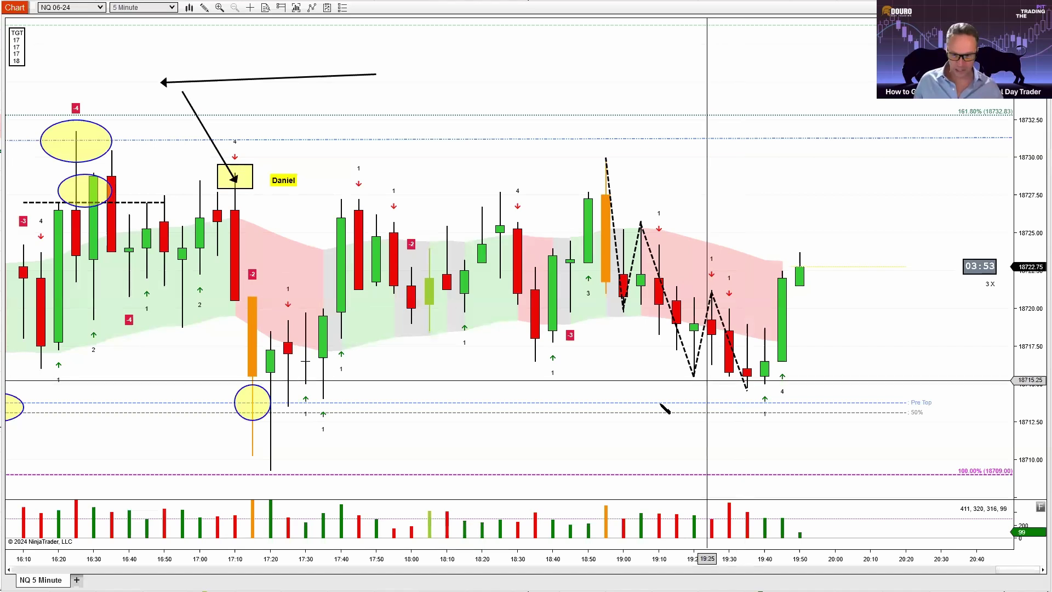
Add arrows pointing at the 19:30 low, the Pre Top low, and the 17:20 low
click(640, 411)
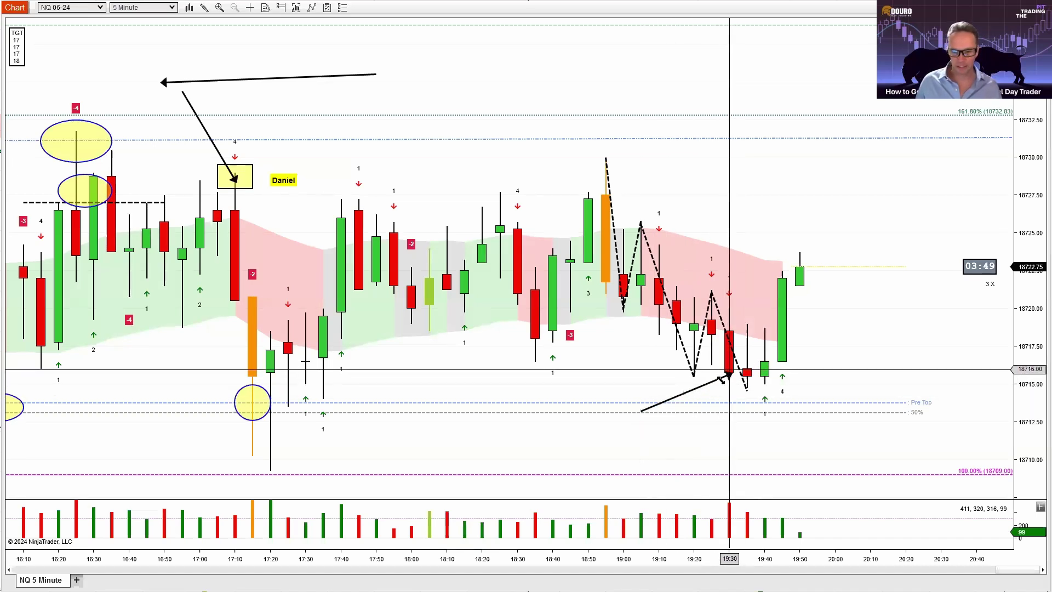
click(710, 379)
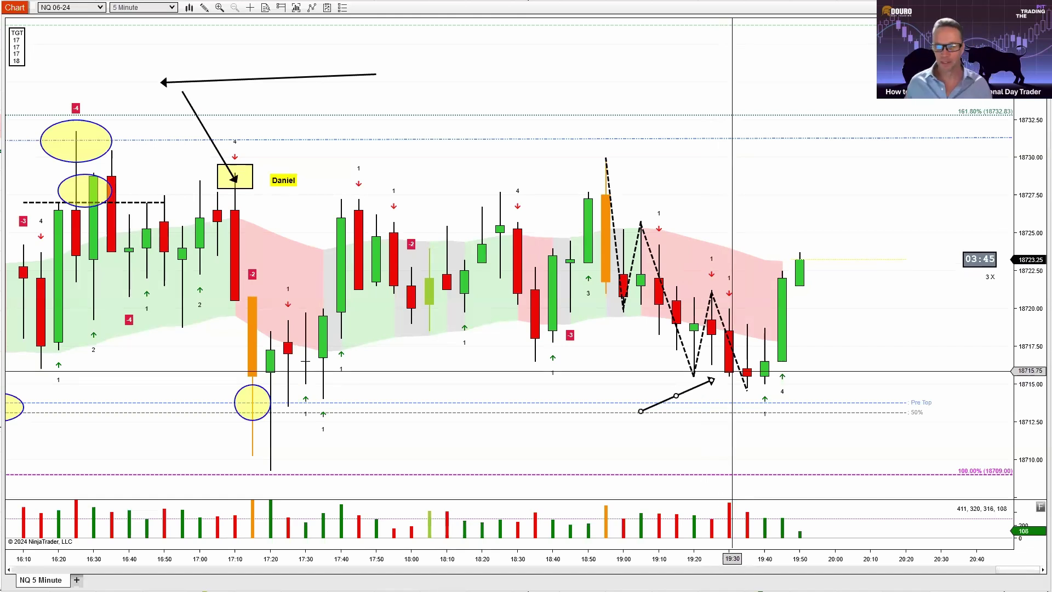
drag(701, 388, 704, 411)
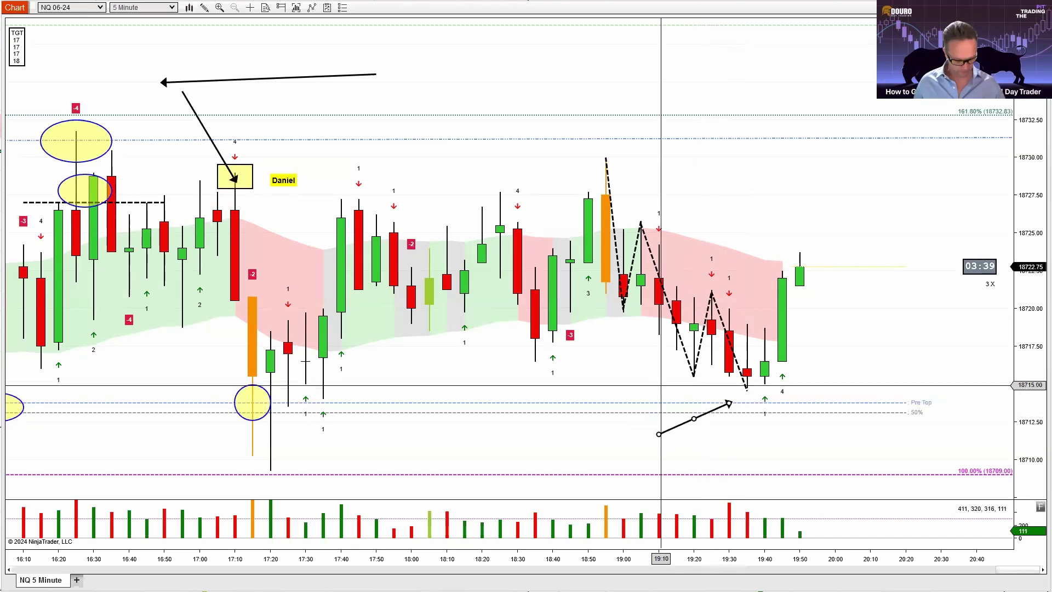
click(640, 375)
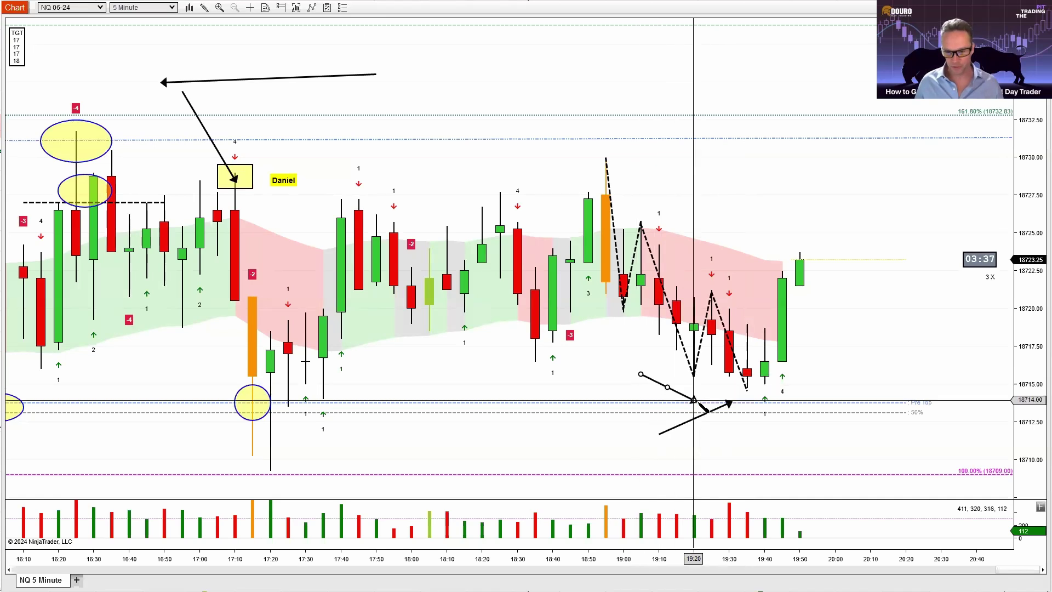
click(696, 402)
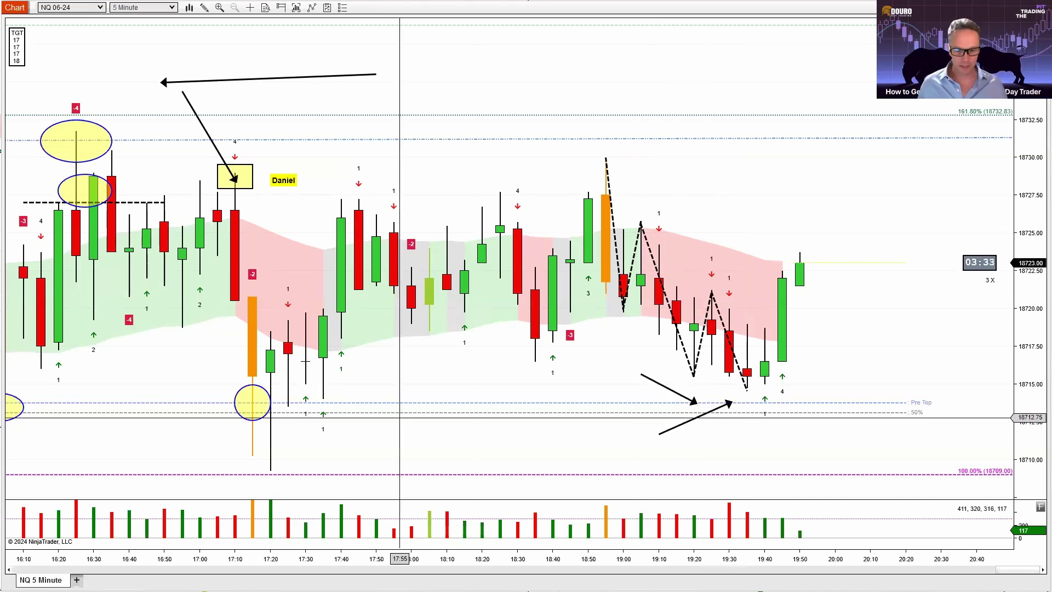
click(429, 370)
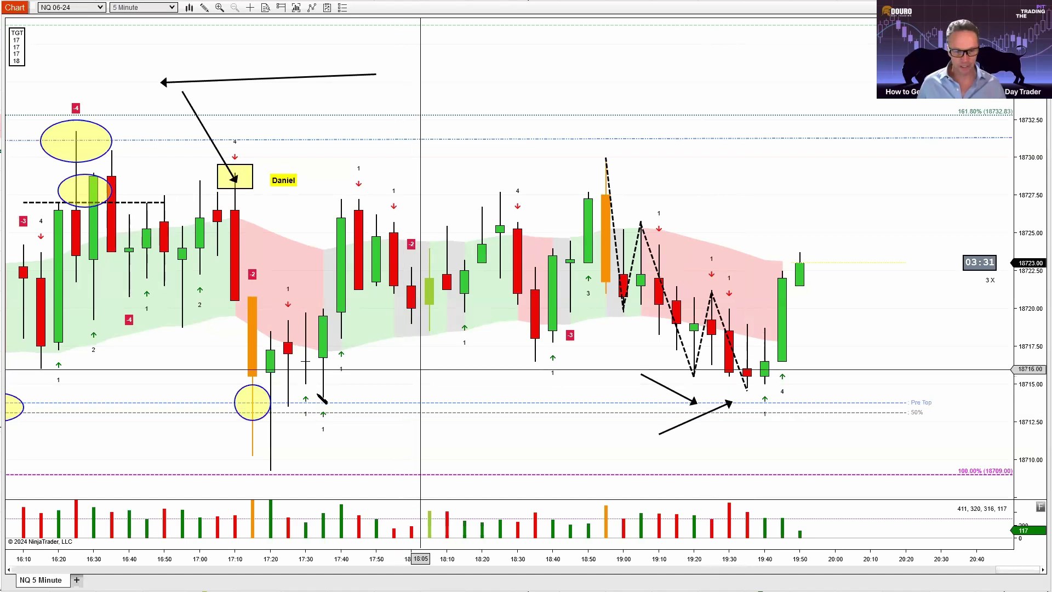
click(288, 400)
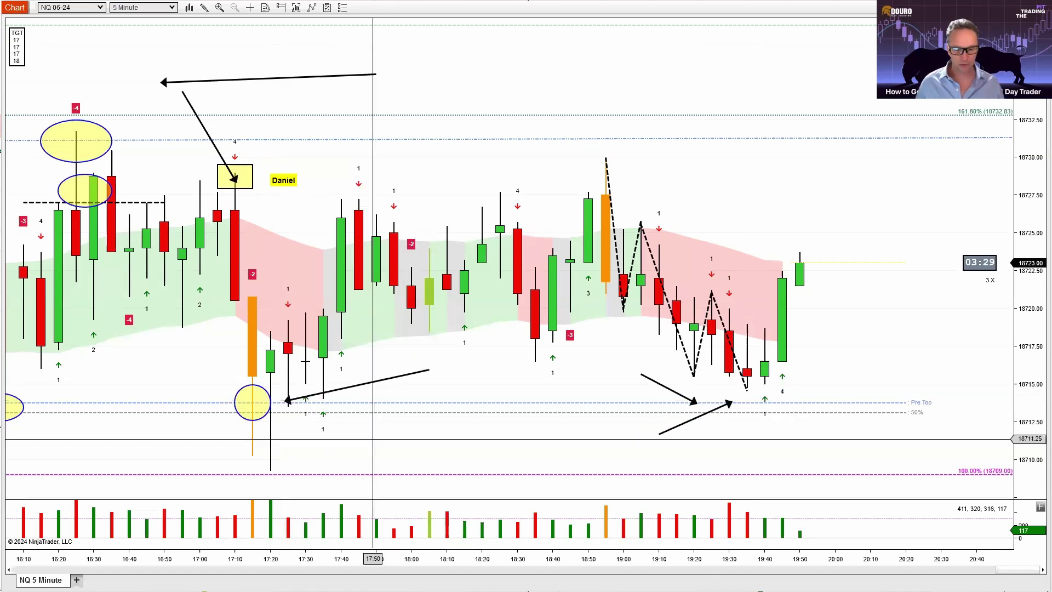
Draw arrows pointing at the 16:05 ellipse and the 15:10 low
drag(475, 566, 512, 566)
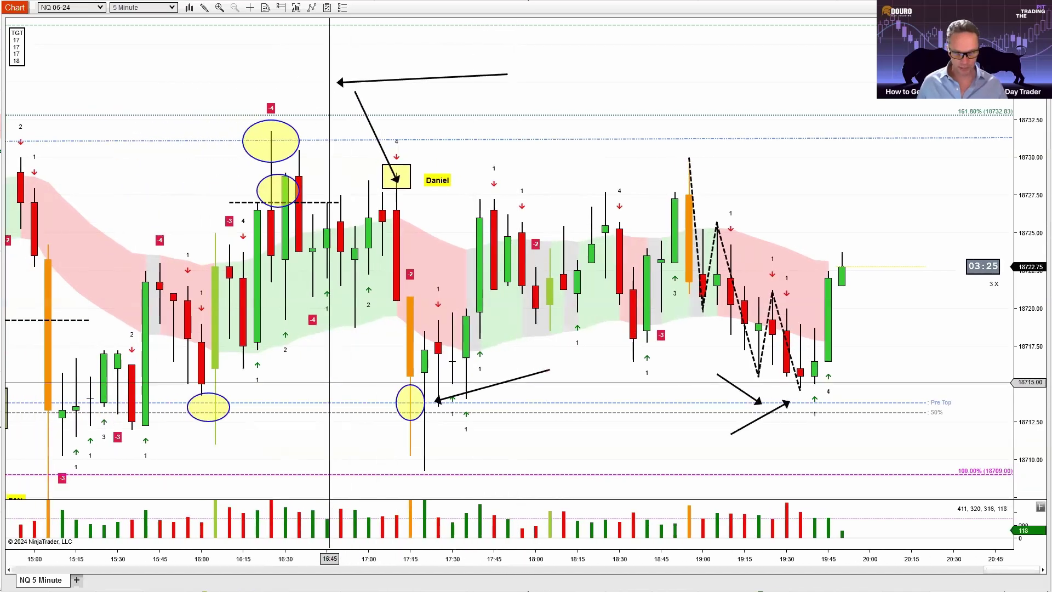
drag(356, 372, 230, 397)
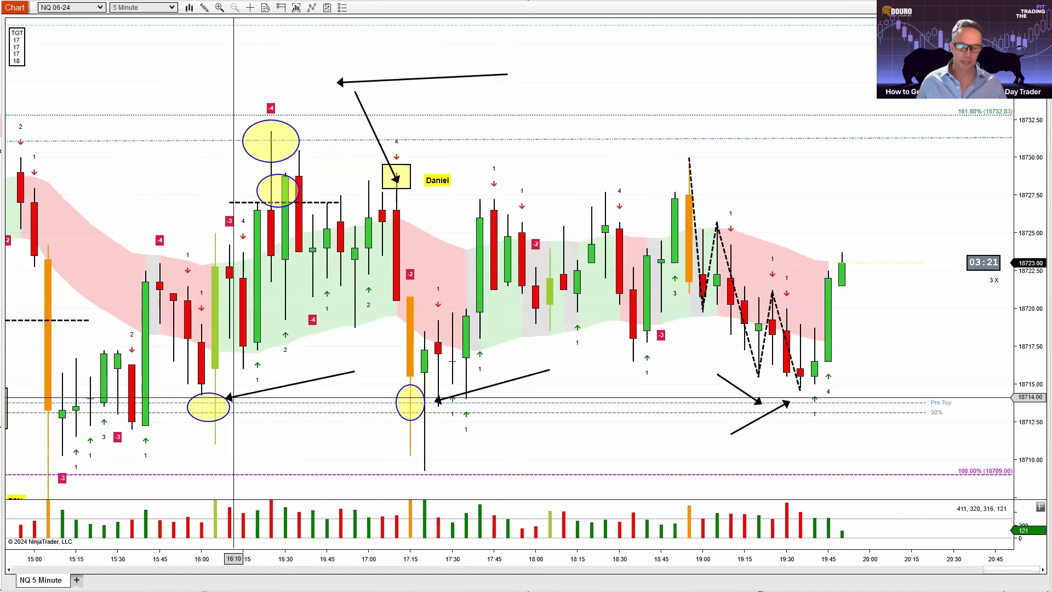
mouse_move(132, 258)
mouse_down()
mouse_move(101, 351)
mouse_move(70, 403)
mouse_move(61, 395)
mouse_up()
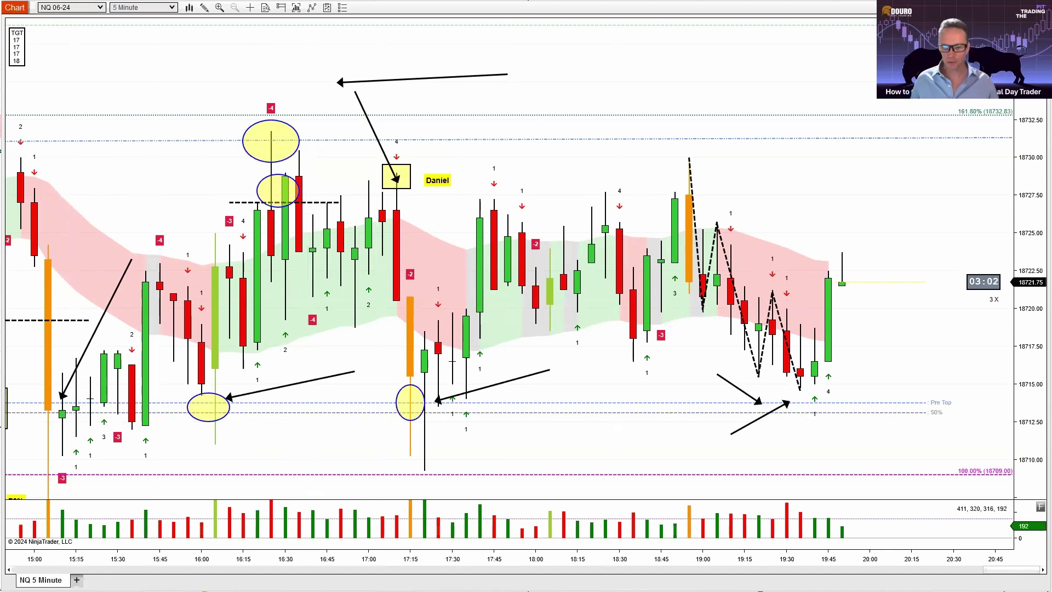
Reposition the late arrows around the 19:30–19:35 candles
drag(840, 560, 742, 563)
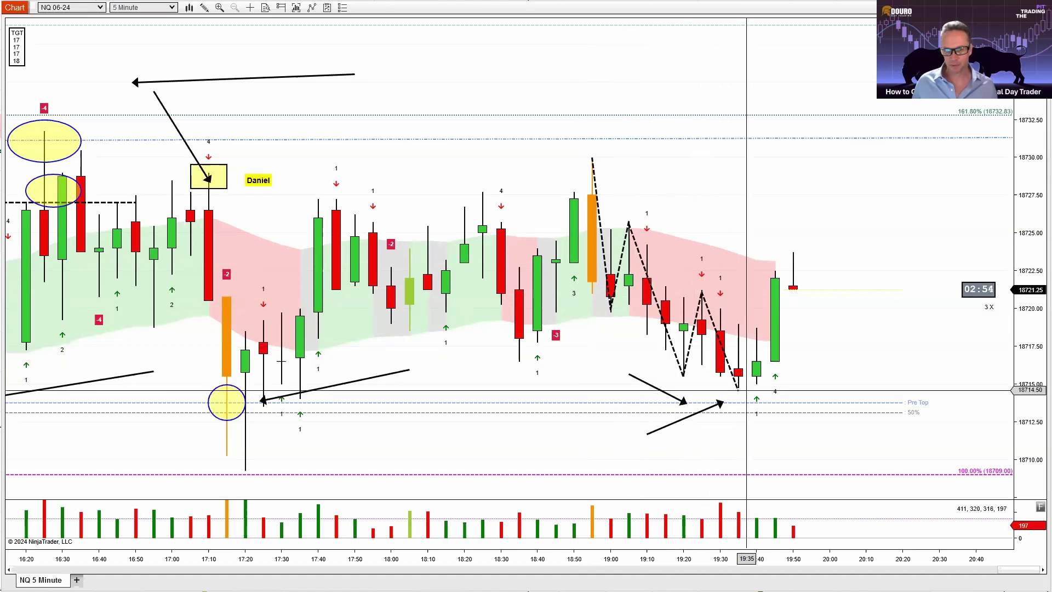
mouse_move(654, 388)
mouse_down()
mouse_move(709, 351)
mouse_move(707, 331)
mouse_move(698, 351)
mouse_move(703, 293)
mouse_move(691, 278)
mouse_move(738, 219)
mouse_up()
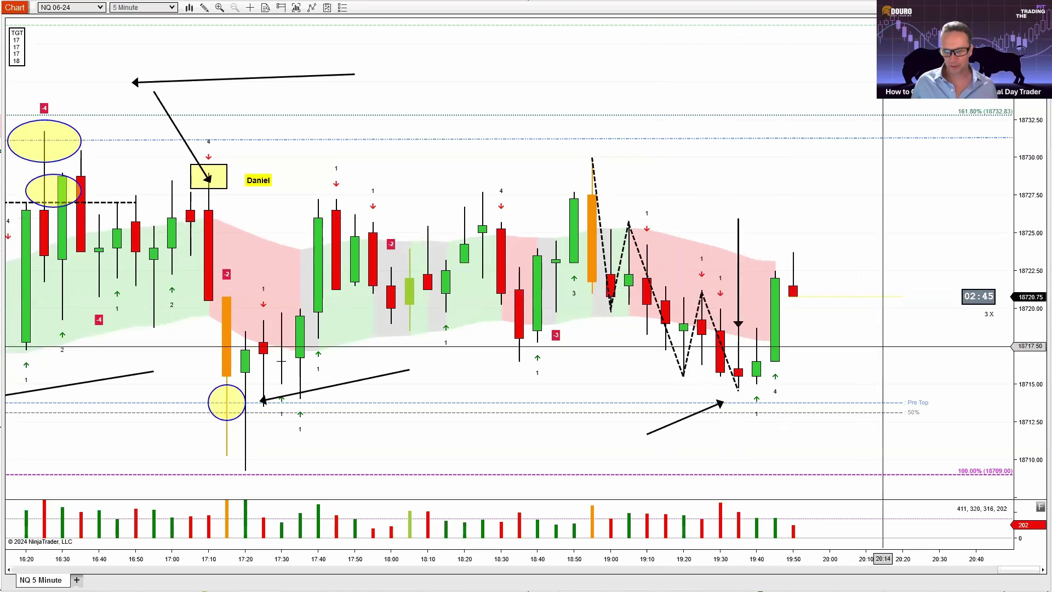
drag(691, 417, 690, 378)
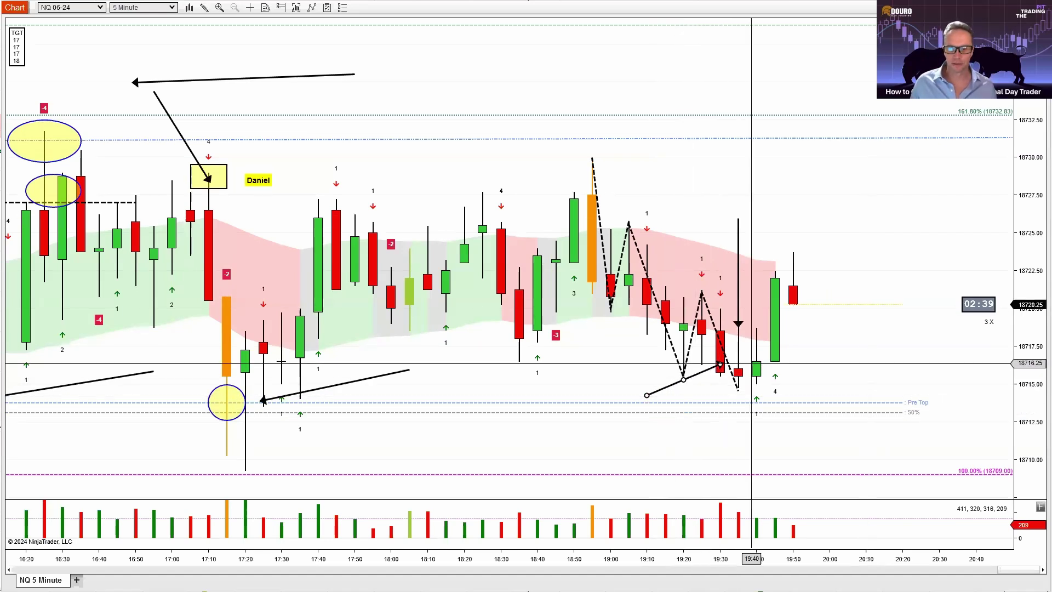
click(720, 391)
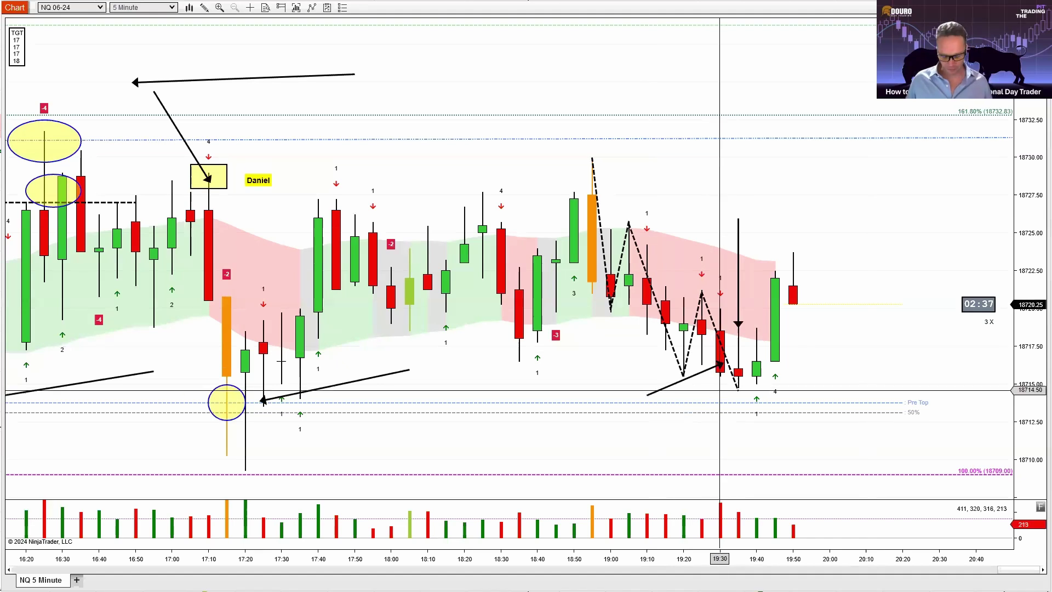
Add a yellow '1' label at the 19:30 low
middle_click(721, 392)
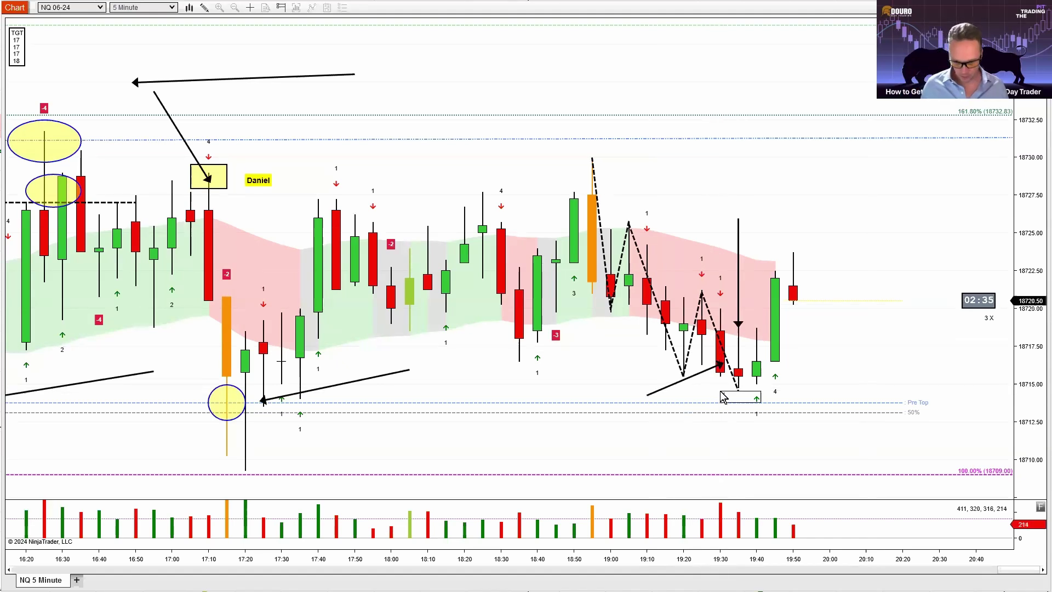
middle_click(721, 396)
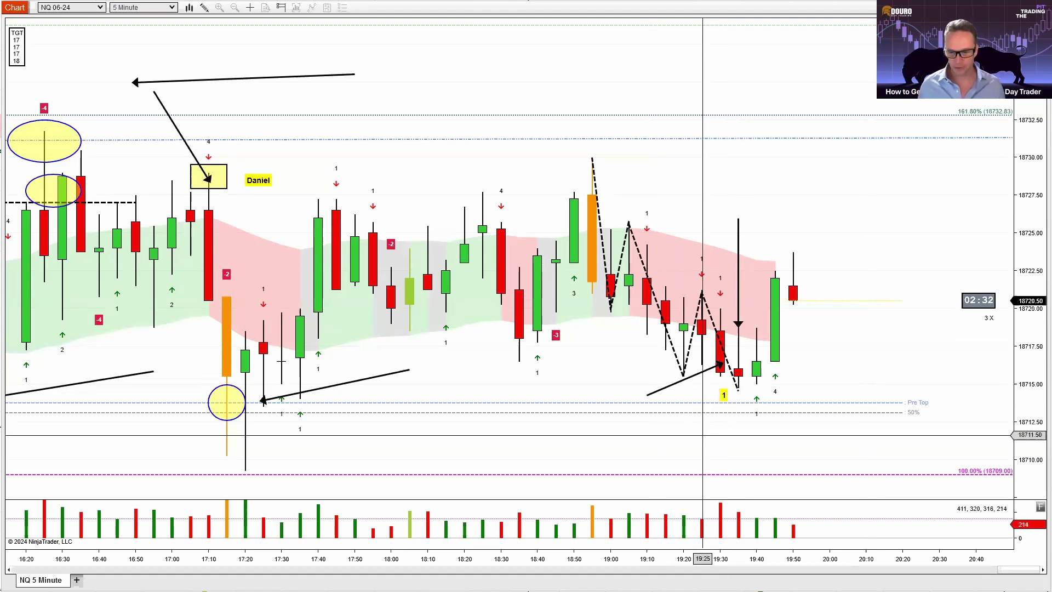
middle_click(742, 416)
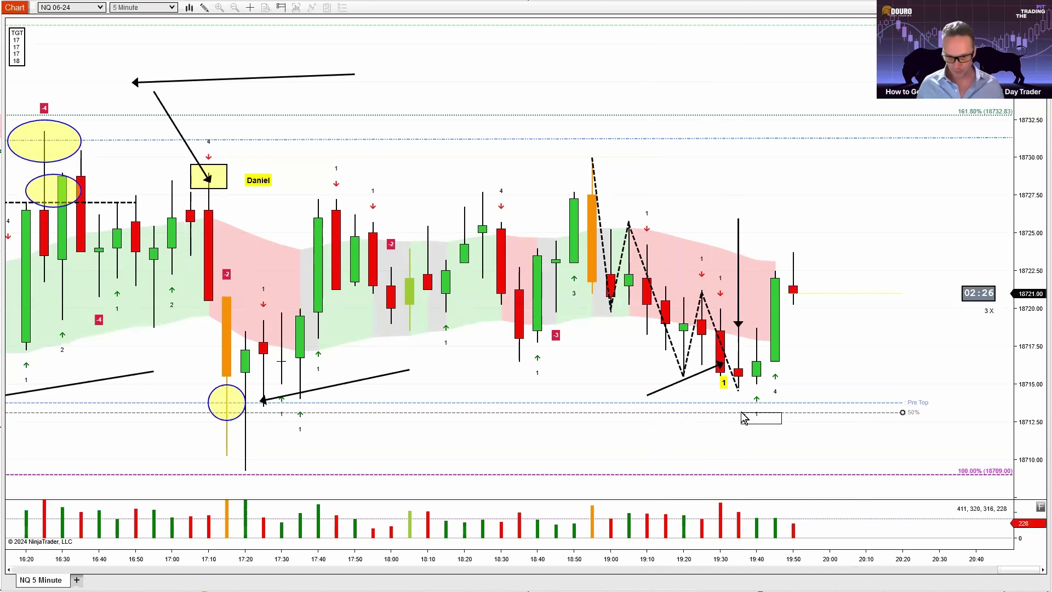
Place a yellow '2' label under the 19:35 bar, widen the bars and stretch the price scale
middle_click(739, 444)
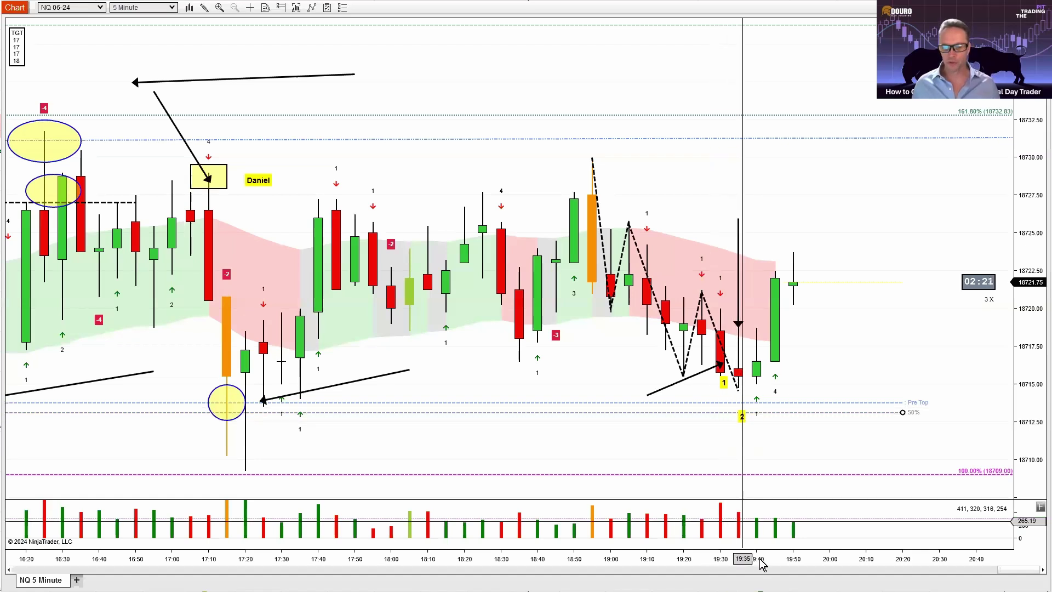
drag(756, 561, 695, 560)
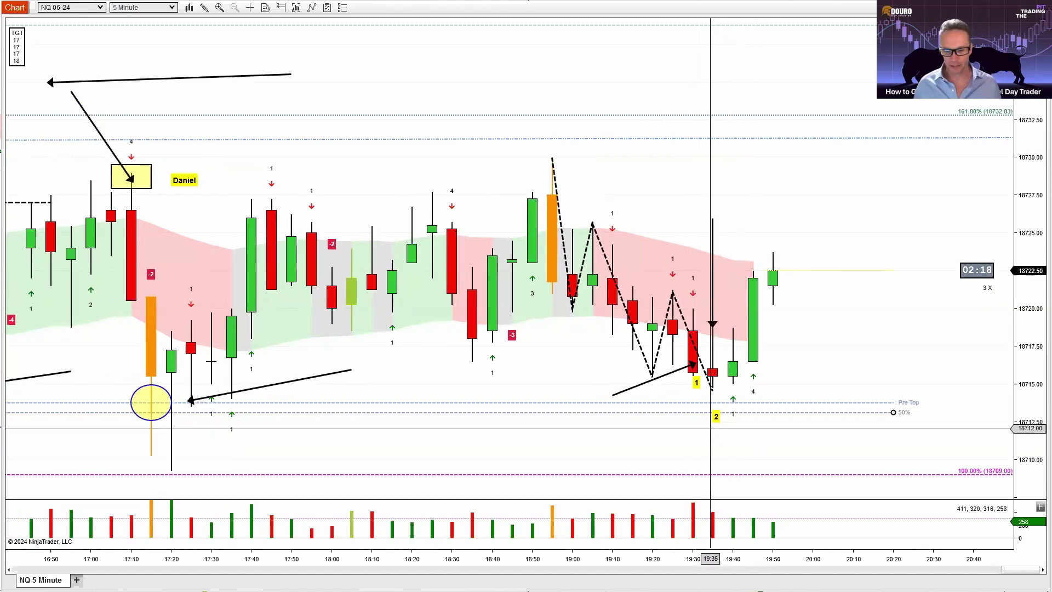
drag(716, 416, 716, 394)
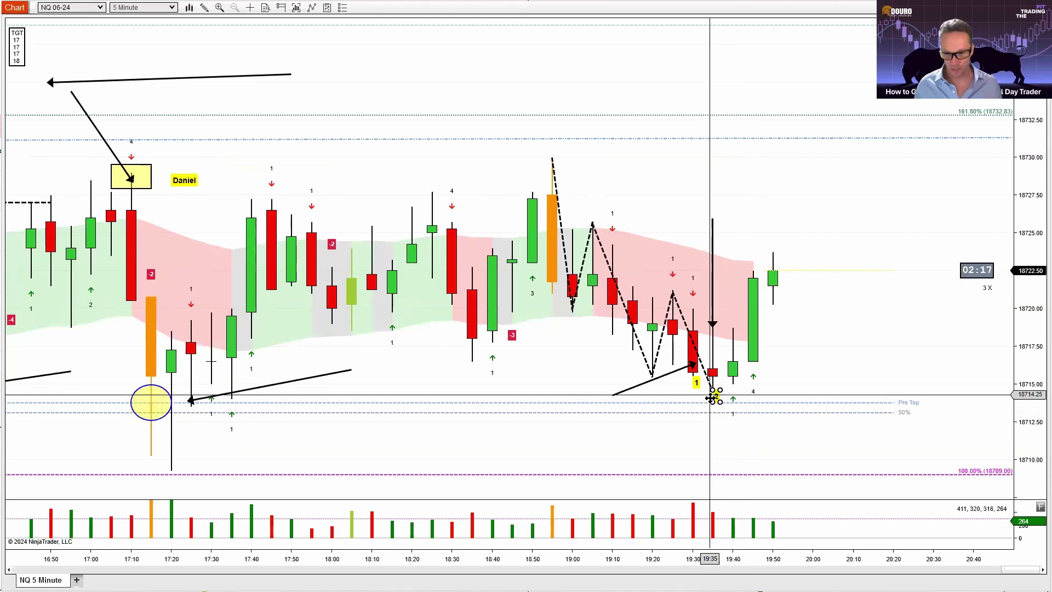
click(679, 452)
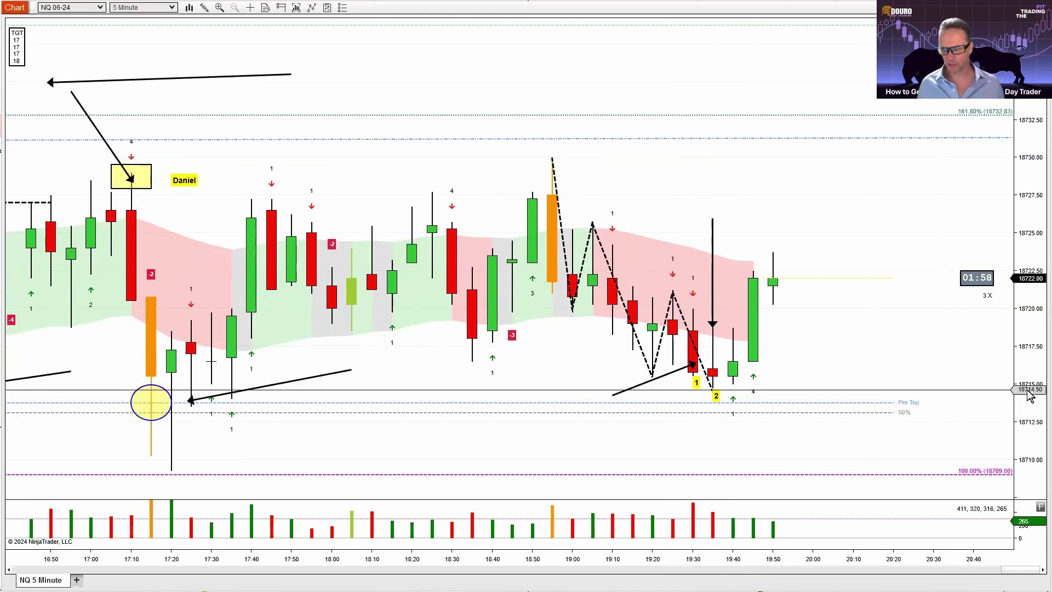
drag(1030, 371, 1022, 298)
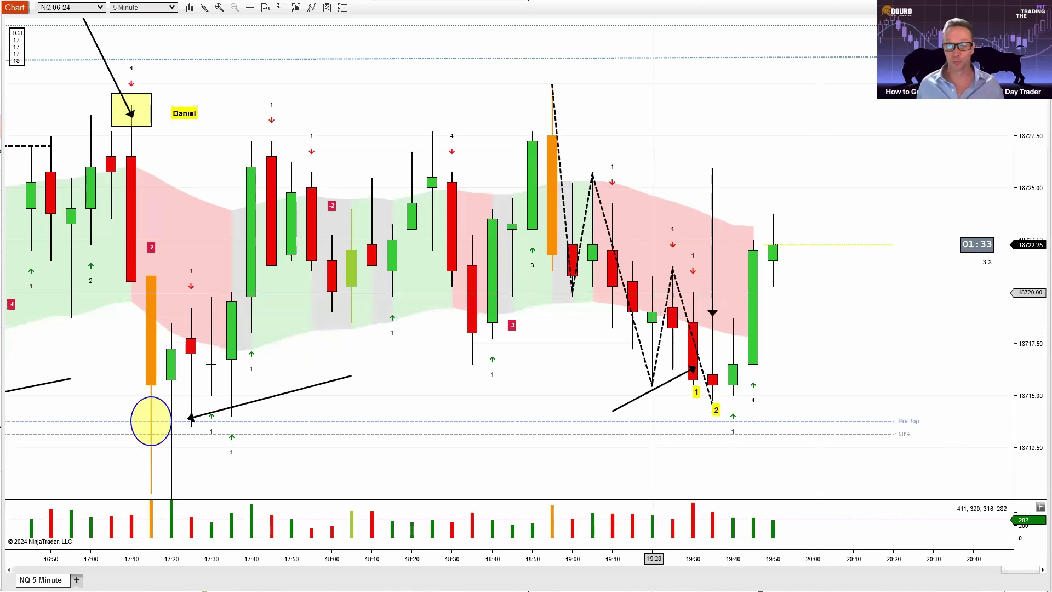
Delete the last dashed zigzag leg and move the rising arrow up near 19:25
click(674, 276)
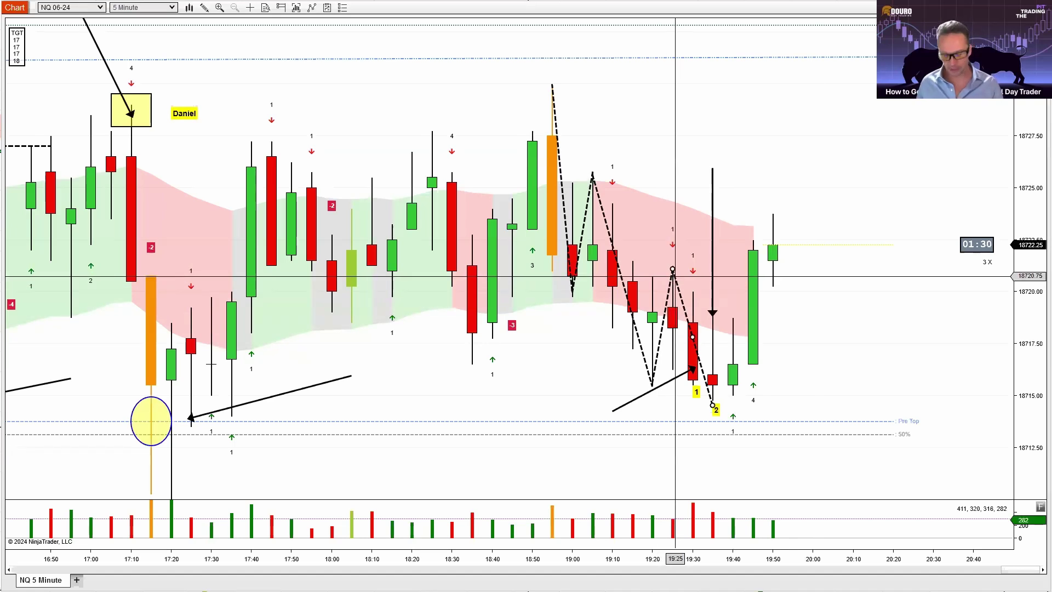
key(Delete)
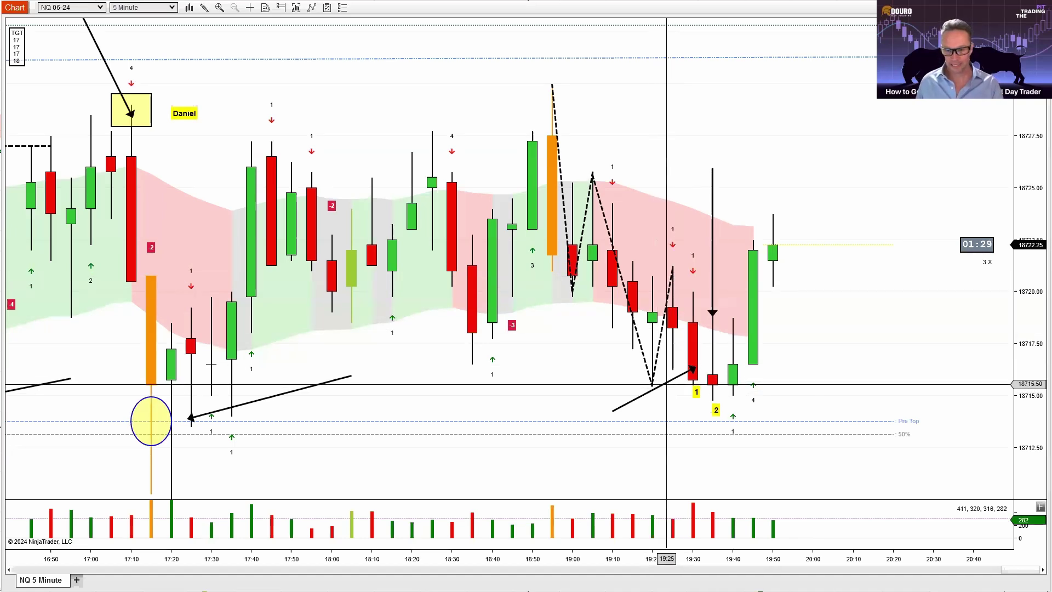
drag(667, 383, 588, 371)
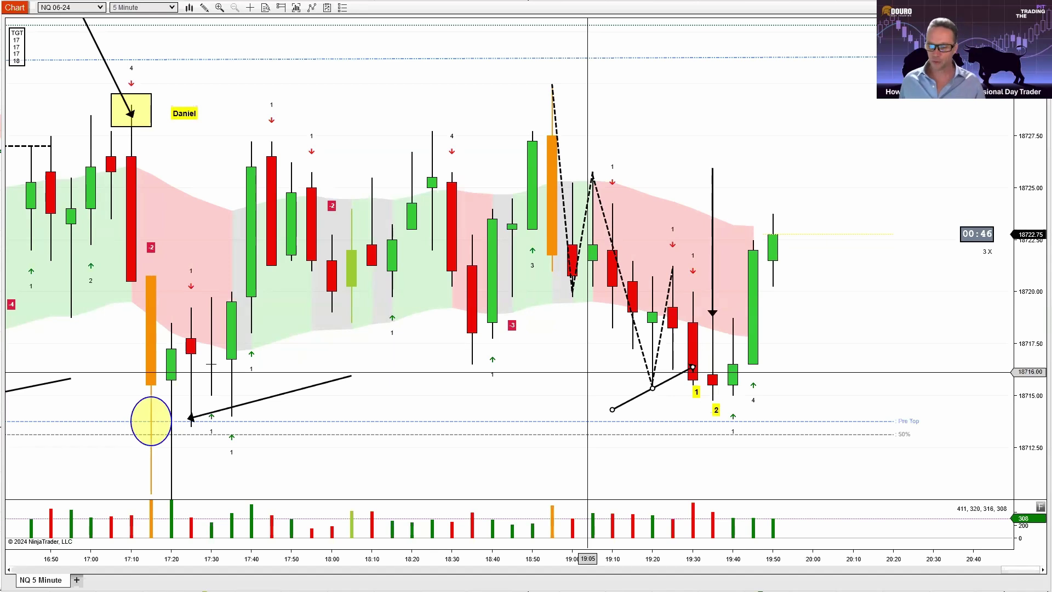
Delete the vertical down-arrow at the 19:35 bar
drag(1043, 262, 1042, 280)
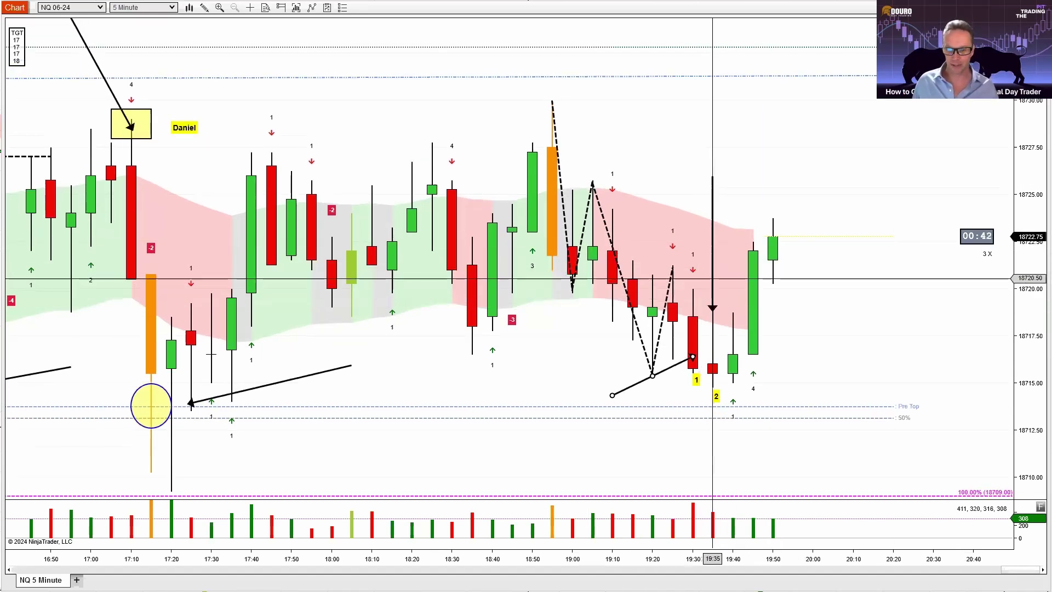
click(712, 280)
drag(712, 281, 718, 241)
key(Delete)
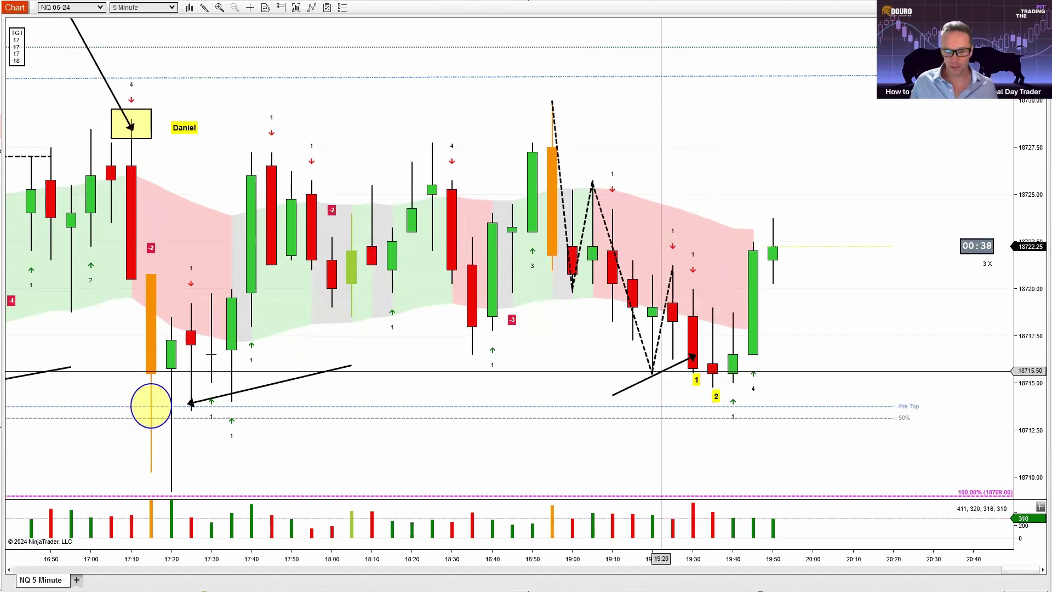
Make the rising arrow line point at the 19:40 bar
mouse_move(661, 371)
mouse_down()
mouse_move(678, 381)
mouse_move(678, 412)
mouse_move(652, 382)
mouse_up()
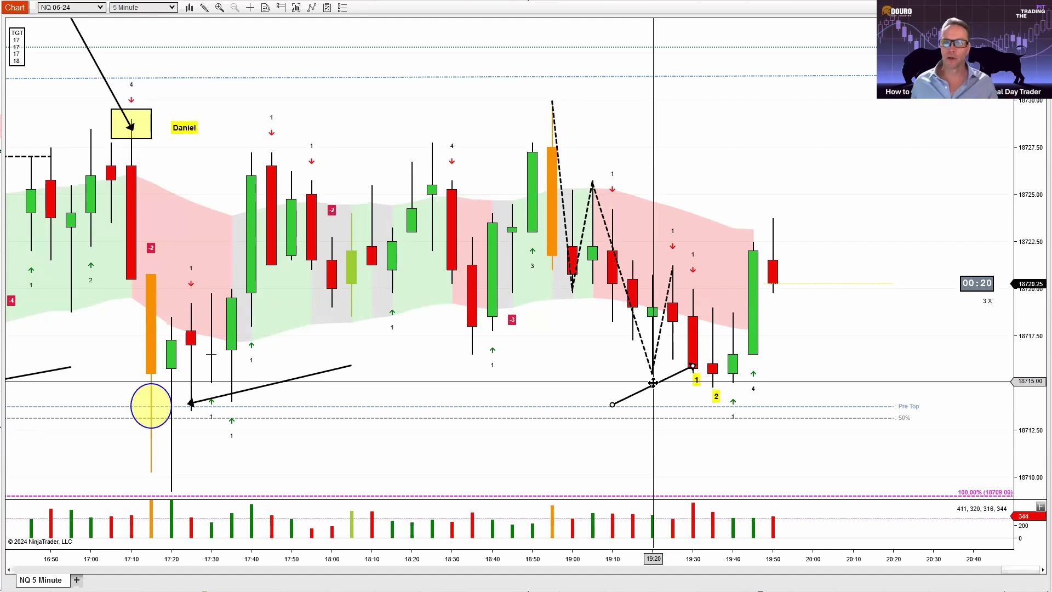
mouse_move(650, 383)
mouse_down()
mouse_move(684, 398)
mouse_move(694, 423)
mouse_move(692, 388)
mouse_up()
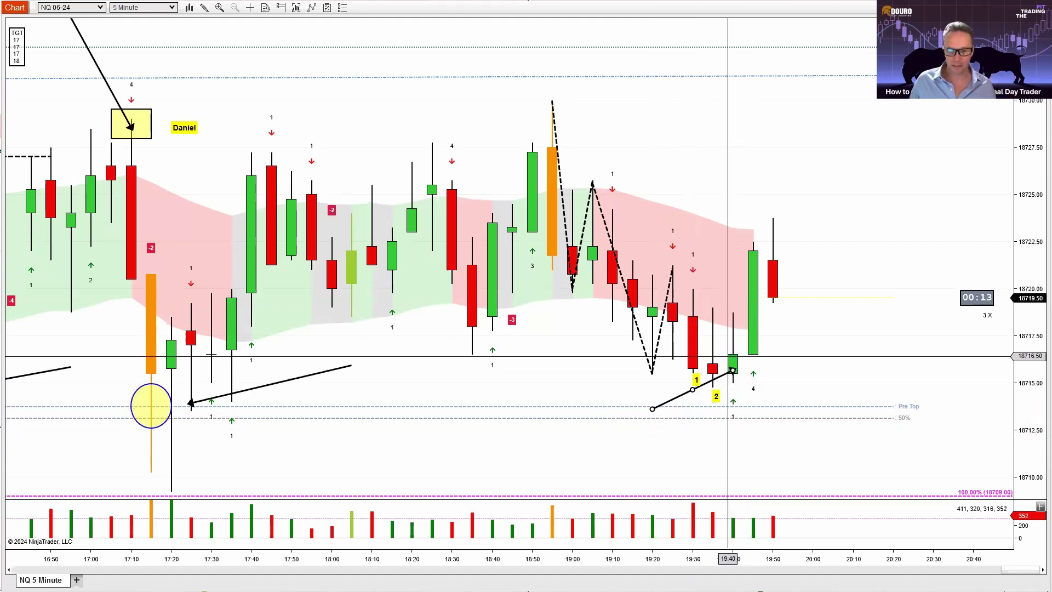
click(739, 385)
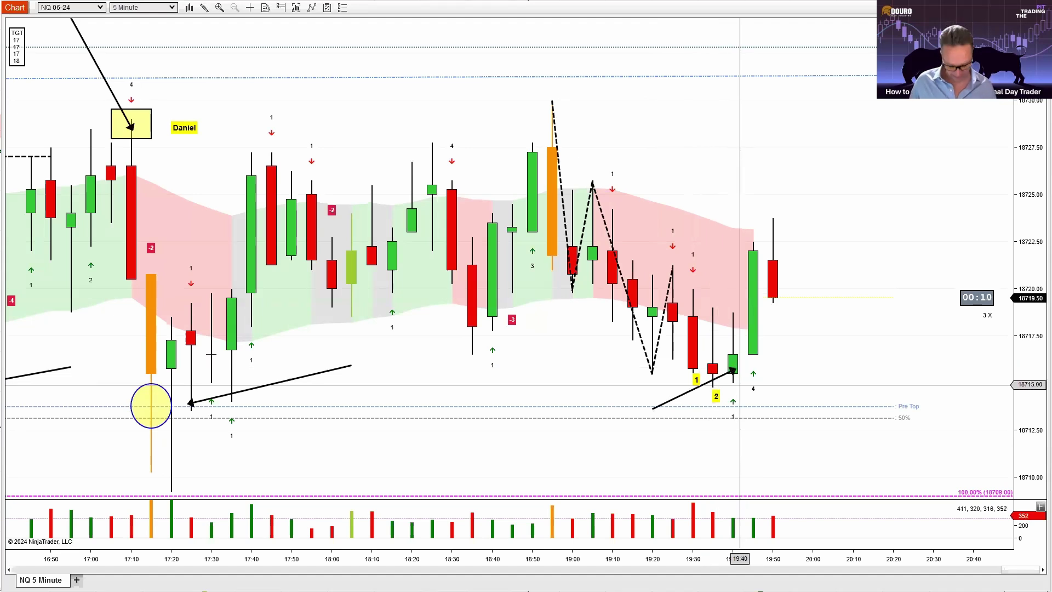
middle_click(742, 390)
Add a yellow '3' label below the 19:40 bar
click(742, 391)
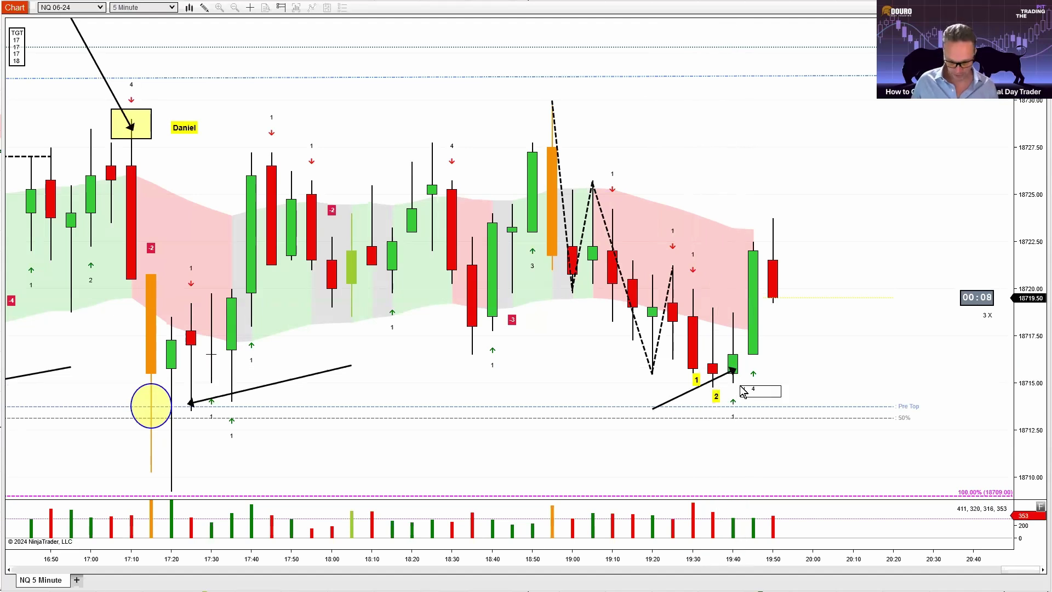
click(777, 435)
scroll(761, 394, up, 1)
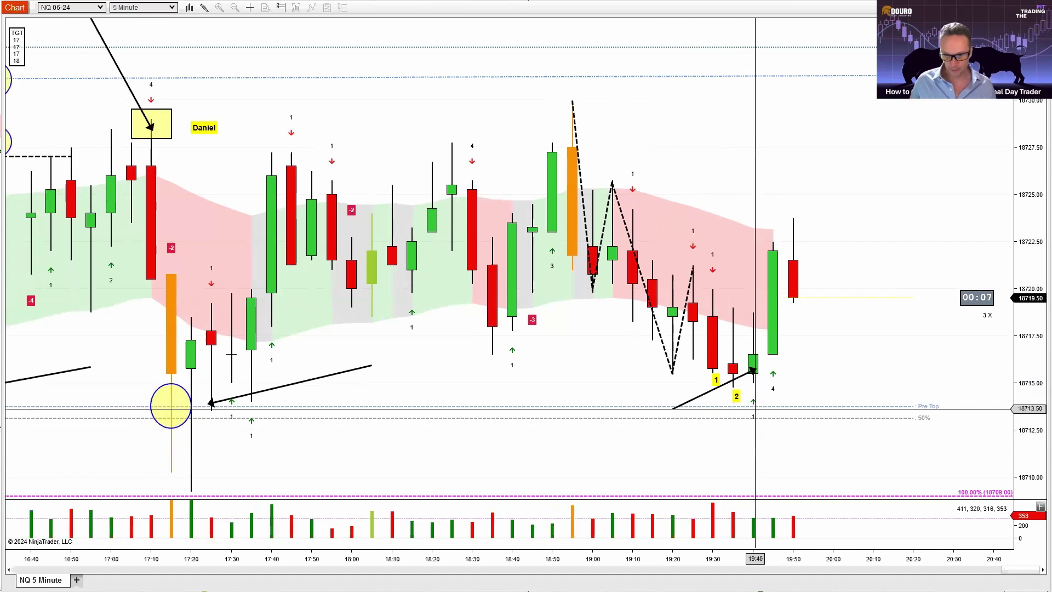
click(756, 389)
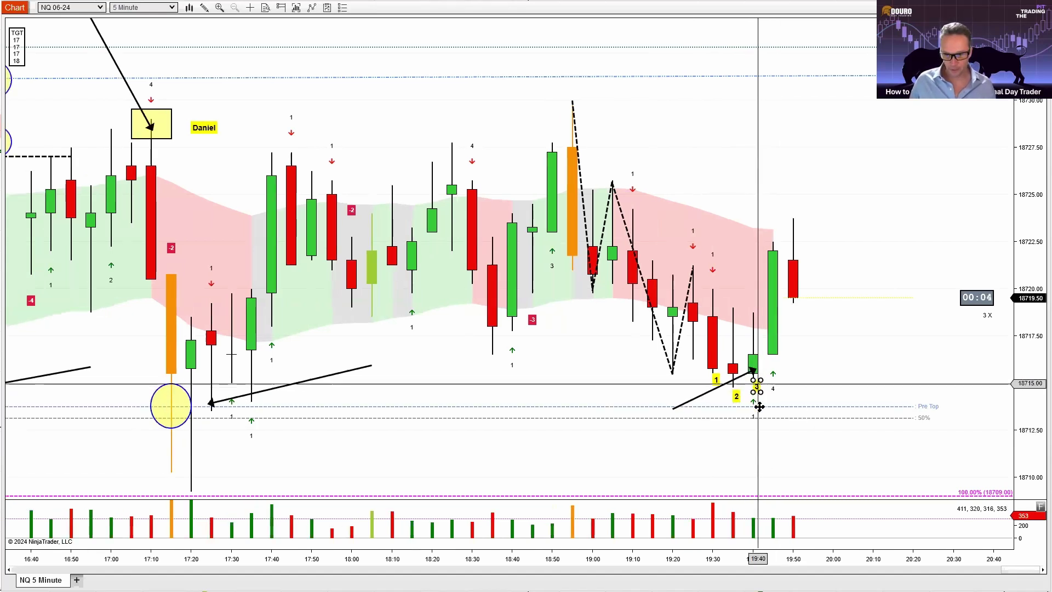
Delete the rising arrow line under the 19:20–19:35 bars
scroll(776, 541, up, 2)
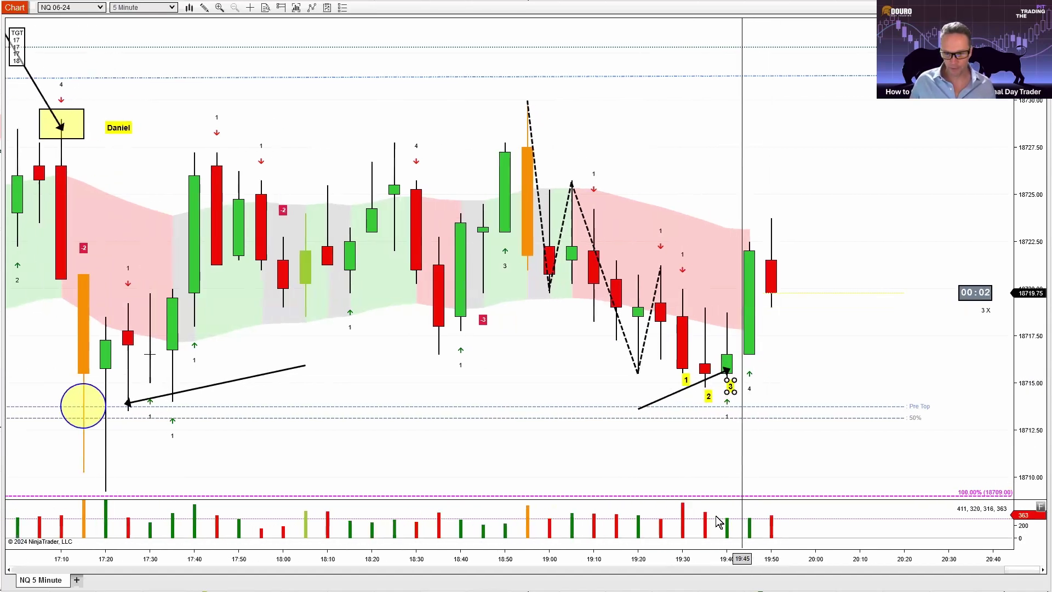
click(680, 393)
drag(680, 392, 654, 400)
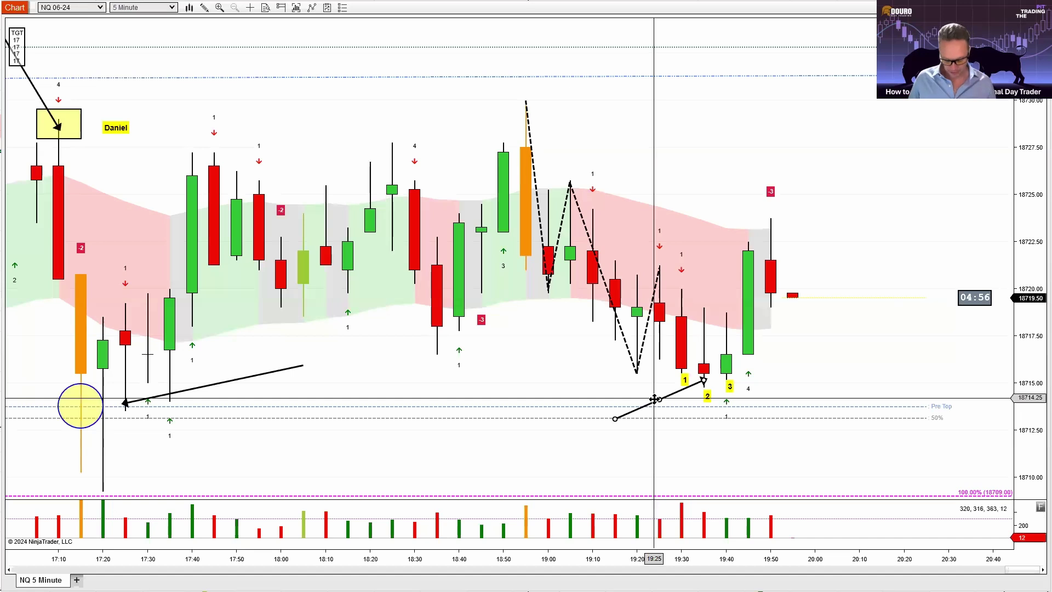
key(Delete)
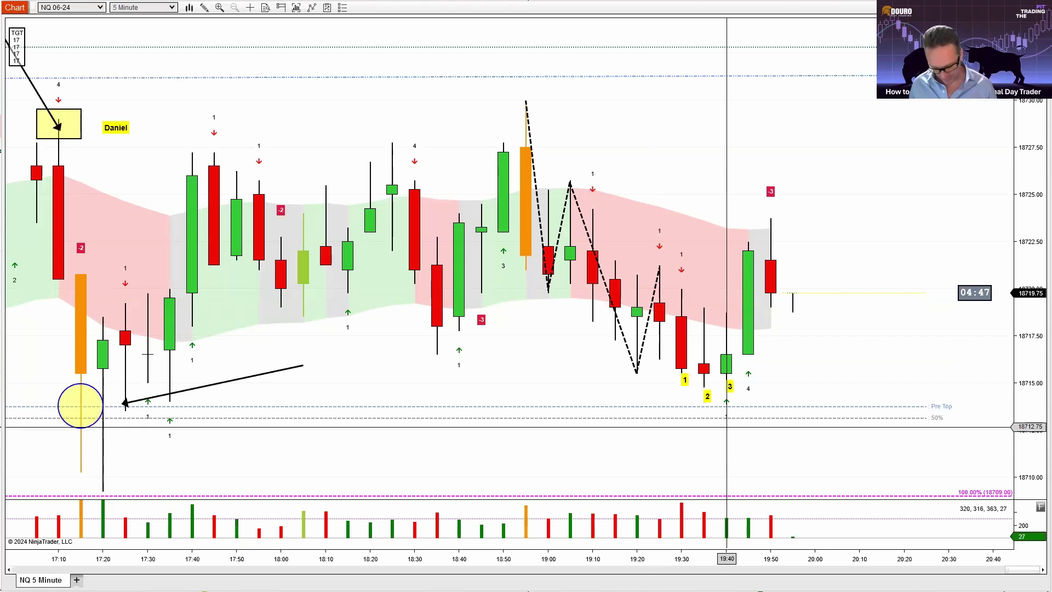
click(726, 391)
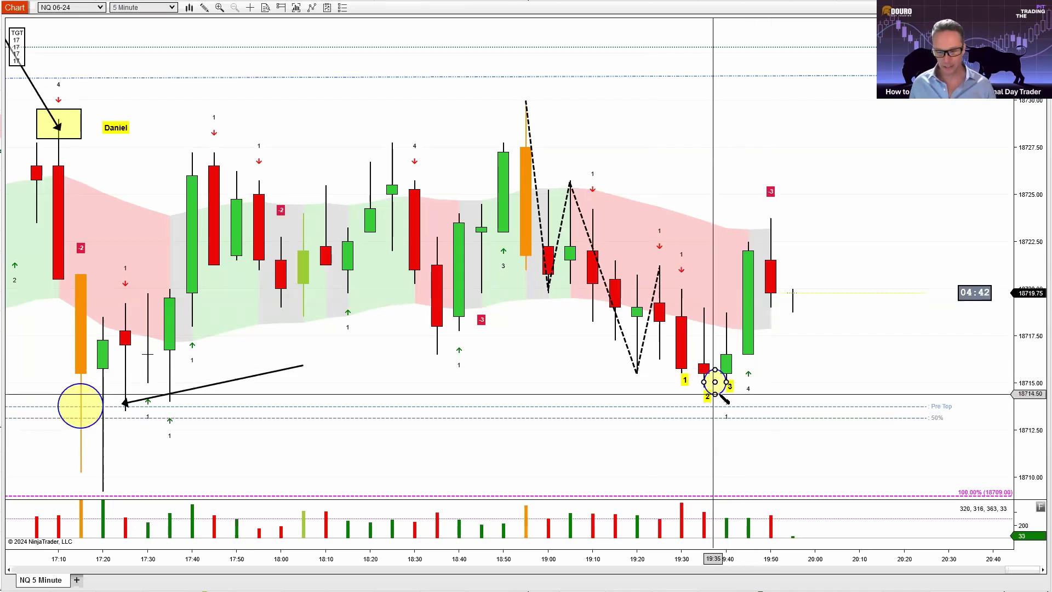
Try a yellow ellipse on the 19:35–19:40 bars, delete it, then draw a long arrow up-left to the 19:40 low
click(789, 426)
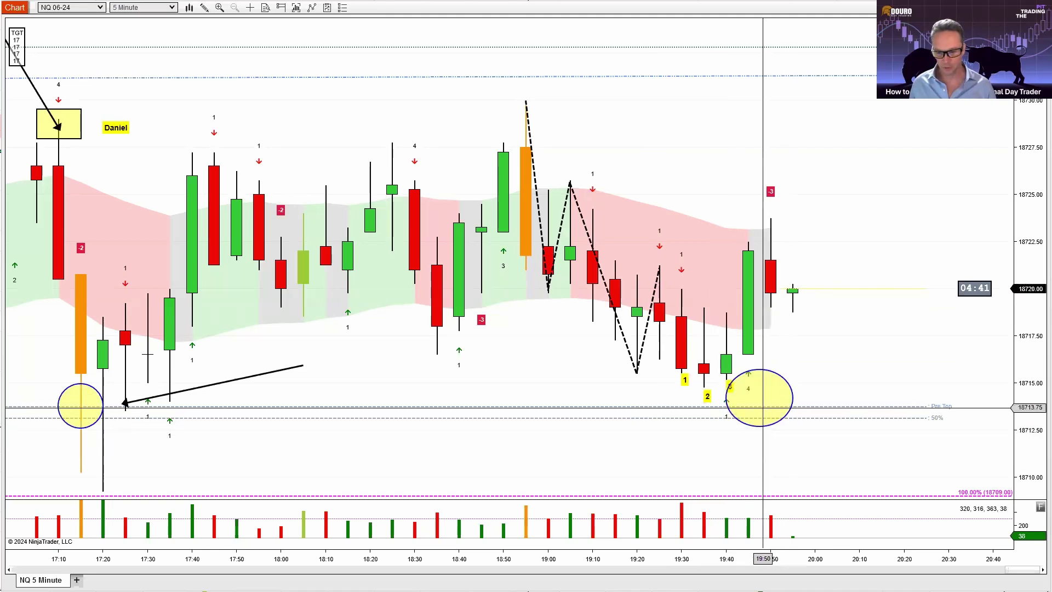
drag(763, 407, 718, 420)
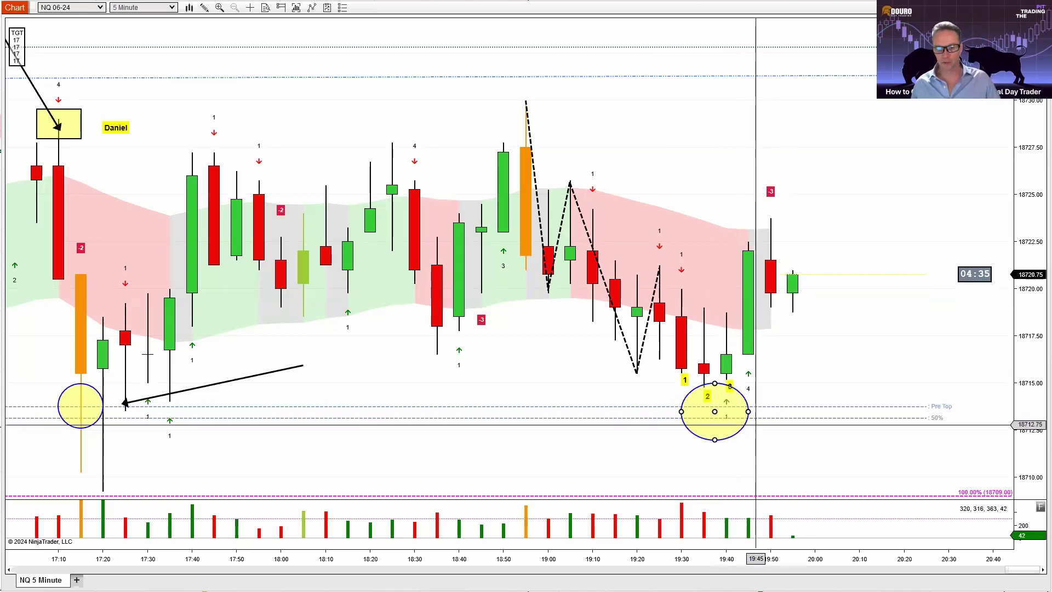
drag(816, 568, 820, 564)
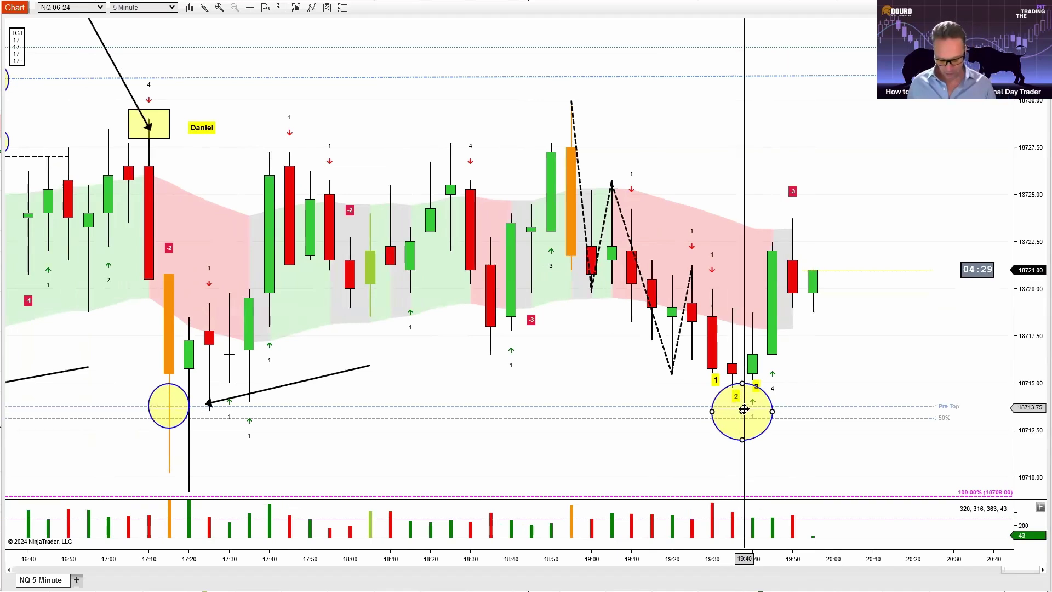
key(Delete)
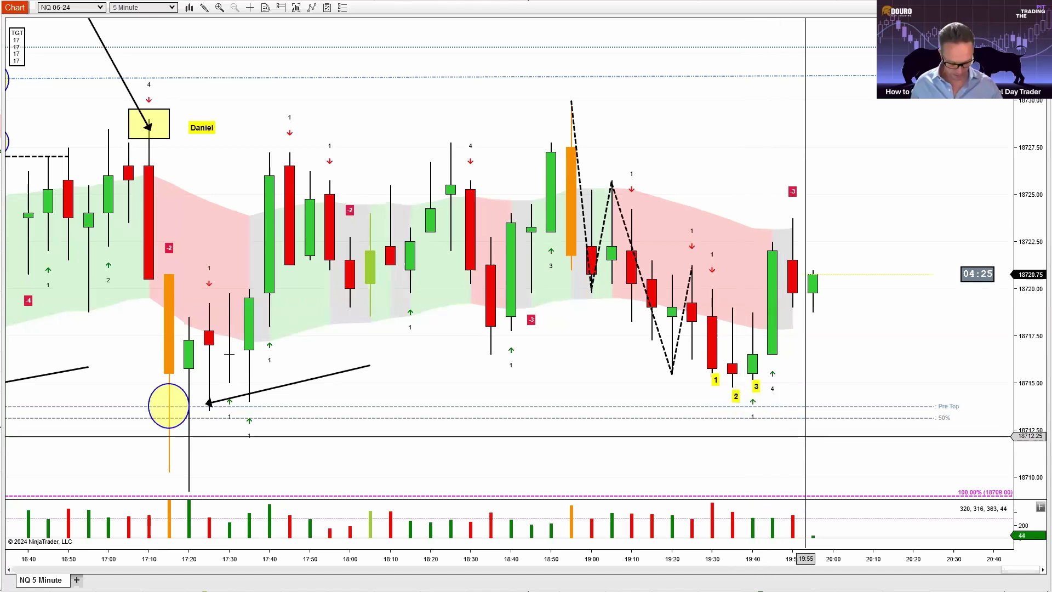
click(852, 458)
click(752, 419)
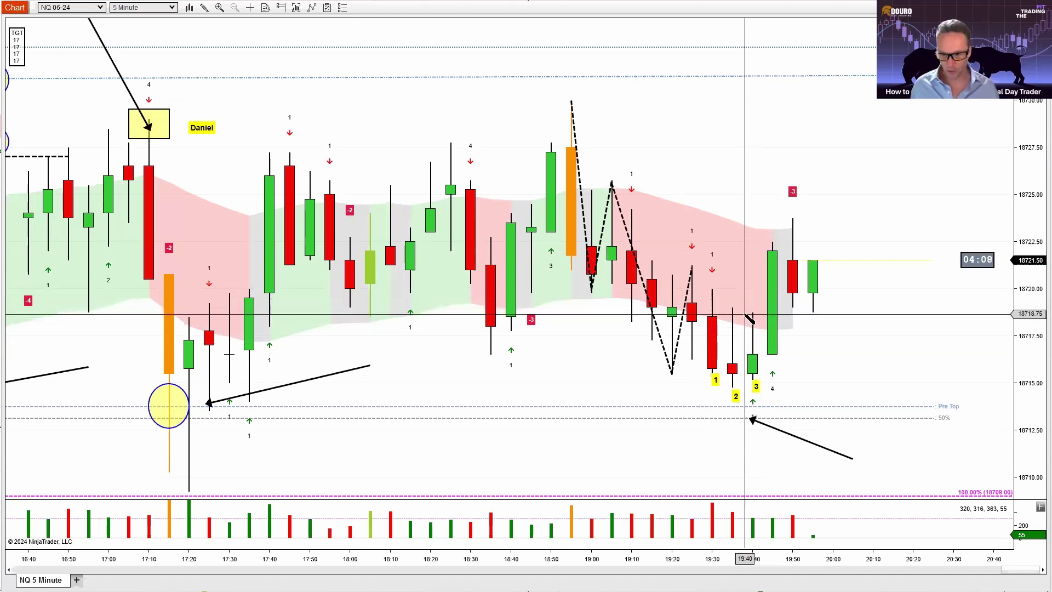
Draw a dashed level at about 18718.50 from 19:40 to 19:50, then a yellow box right of the latest bars
drag(746, 310, 784, 310)
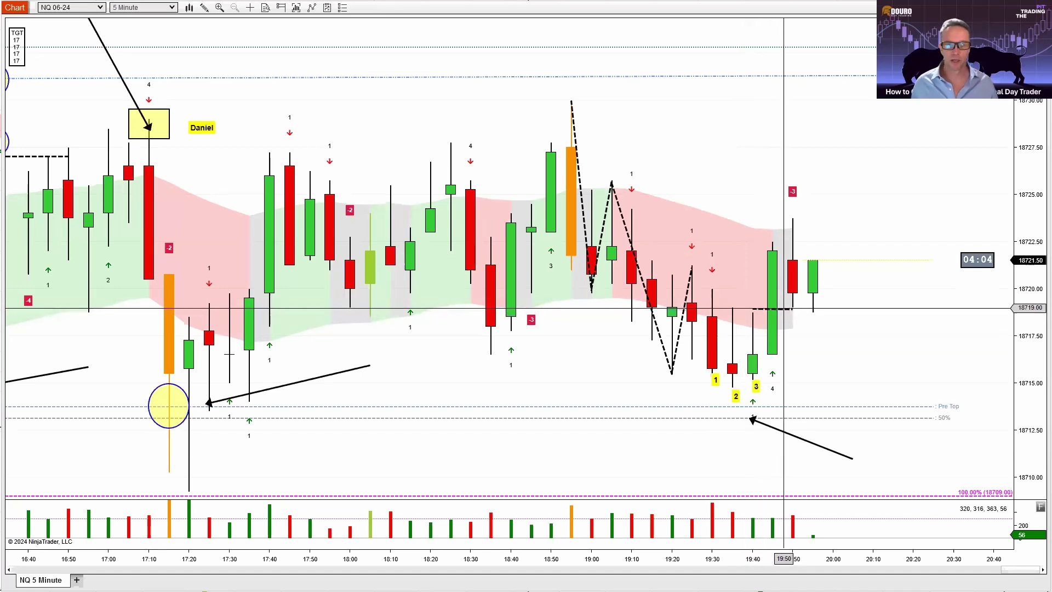
click(773, 309)
drag(773, 309, 773, 354)
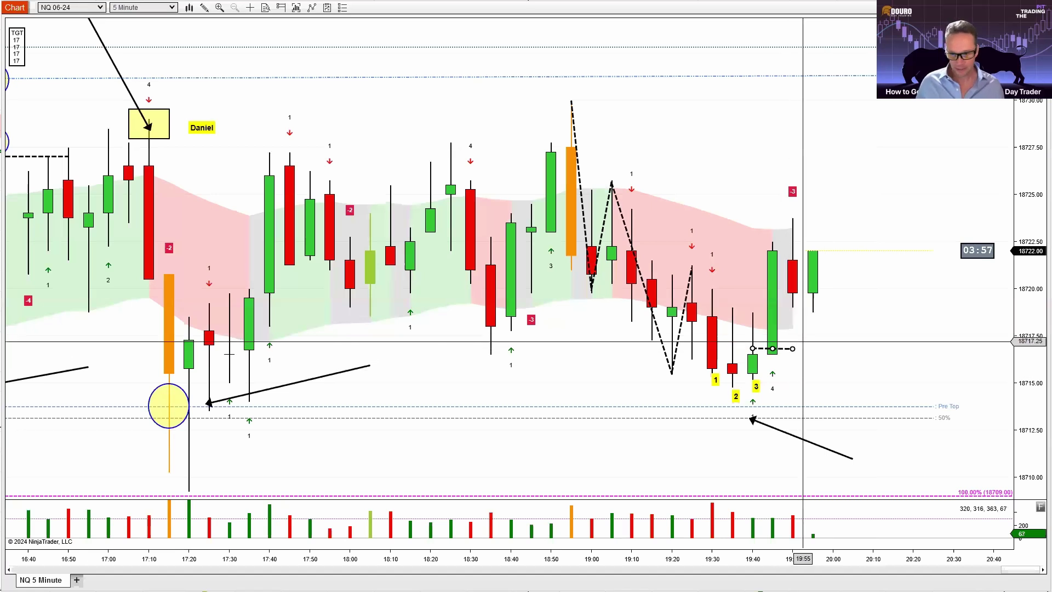
click(789, 349)
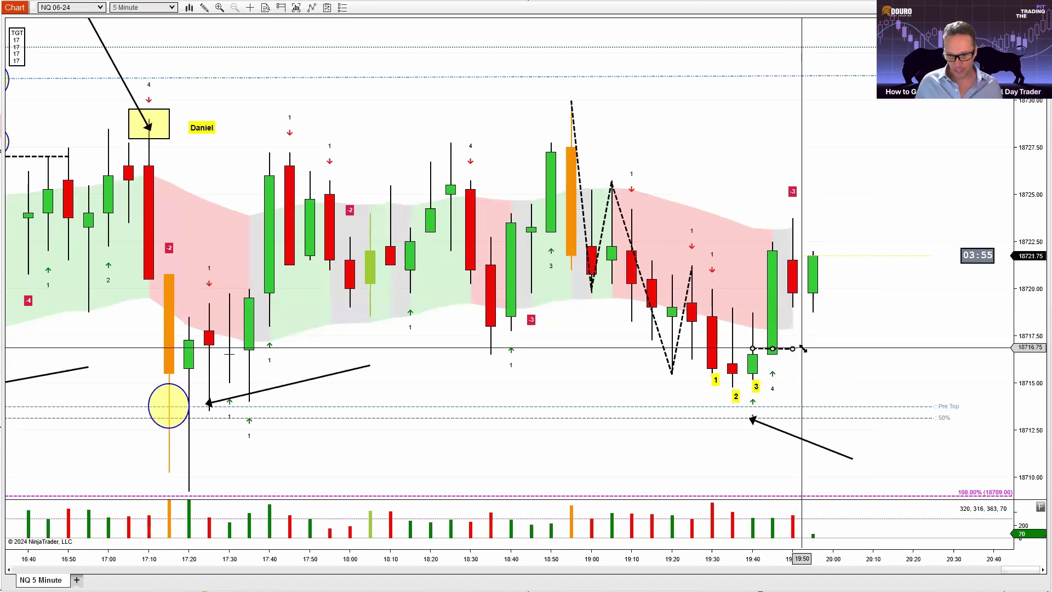
drag(766, 347, 773, 310)
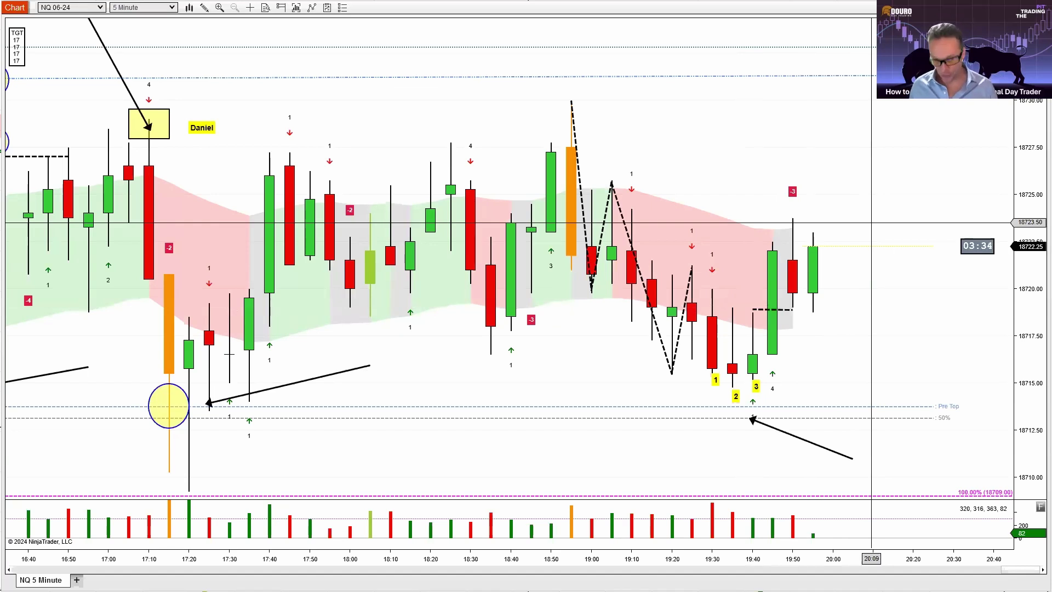
click(852, 145)
click(913, 241)
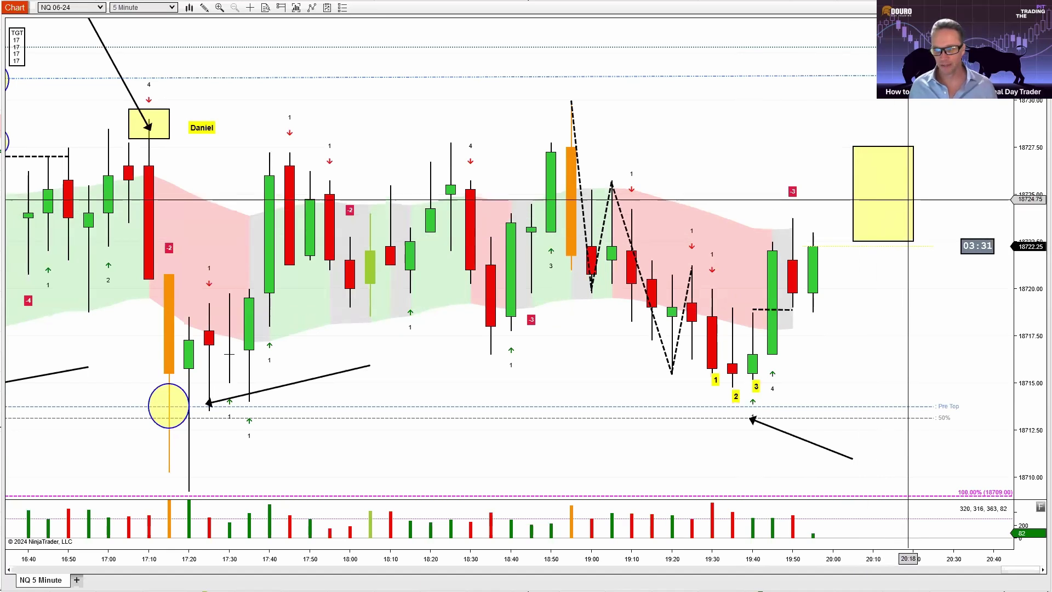
Move the yellow rectangle over the 19:30–19:40 bars and anchor a new arrow near the chart top
drag(890, 228, 777, 268)
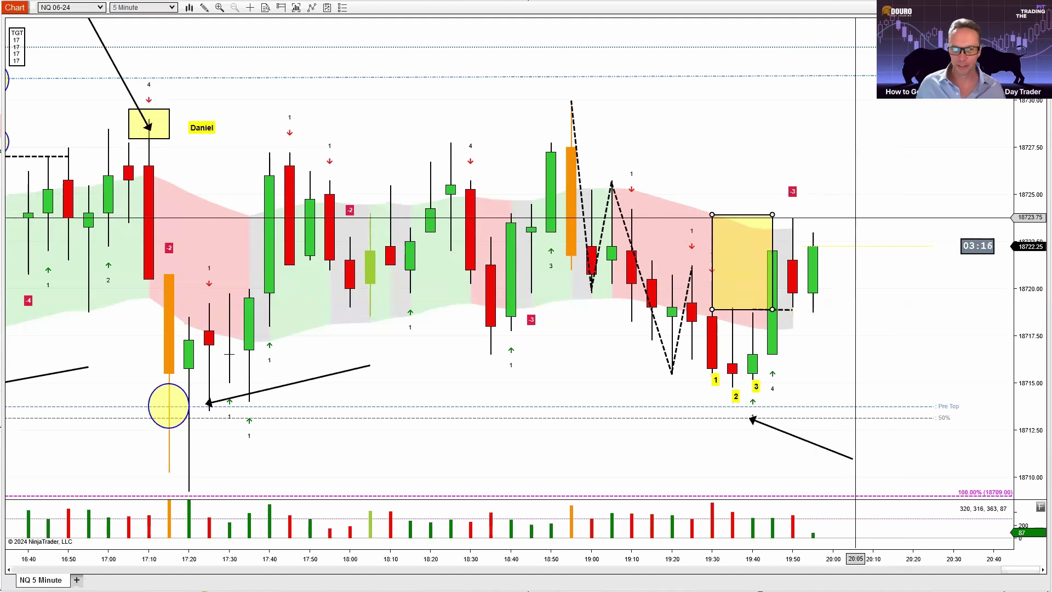
click(222, 64)
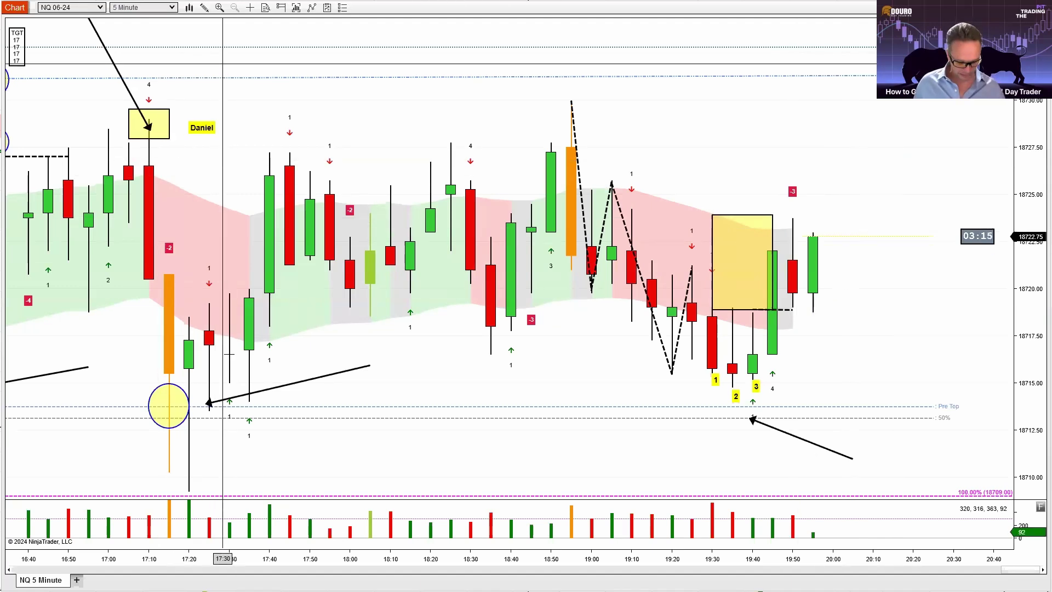
click(229, 64)
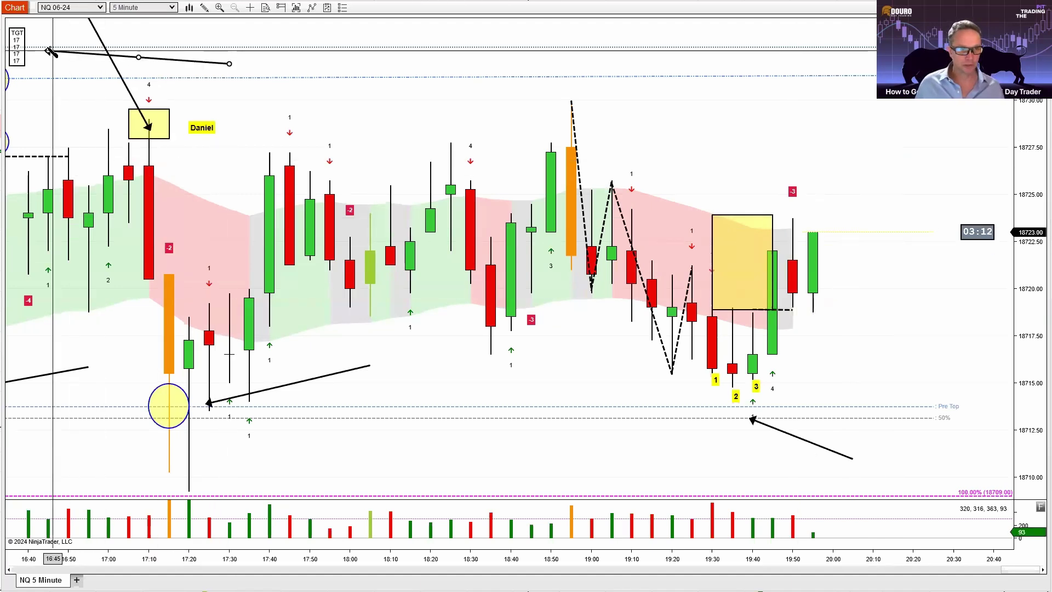
Finish the black arrow line so it points at the TGT box near the chart's top left
click(47, 42)
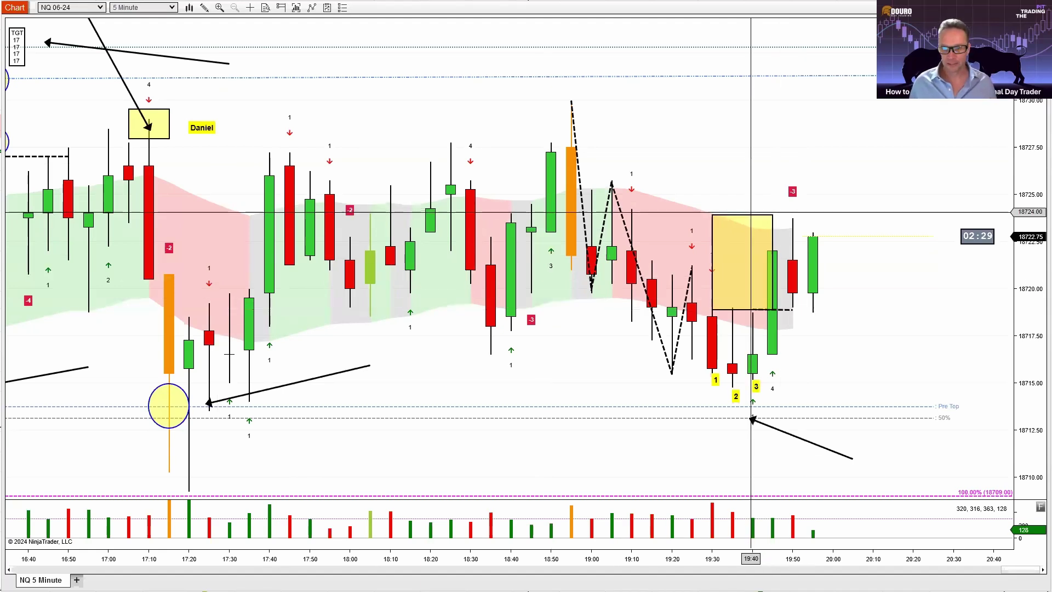
Reposition the yellow rectangle over the 19:30–19:45 bars, spanning about 18718.50–18721.75 on the dashed level
mouse_move(751, 212)
mouse_down()
mouse_move(808, 136)
mouse_move(852, 100)
mouse_move(871, 104)
mouse_move(866, 146)
mouse_up()
click(843, 122)
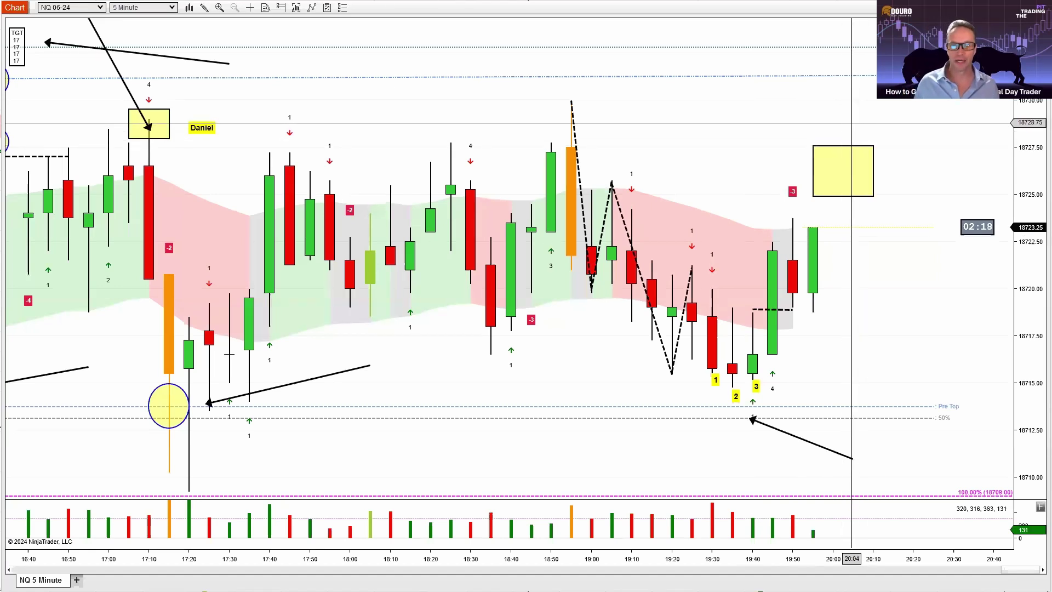
click(864, 174)
drag(864, 174, 764, 282)
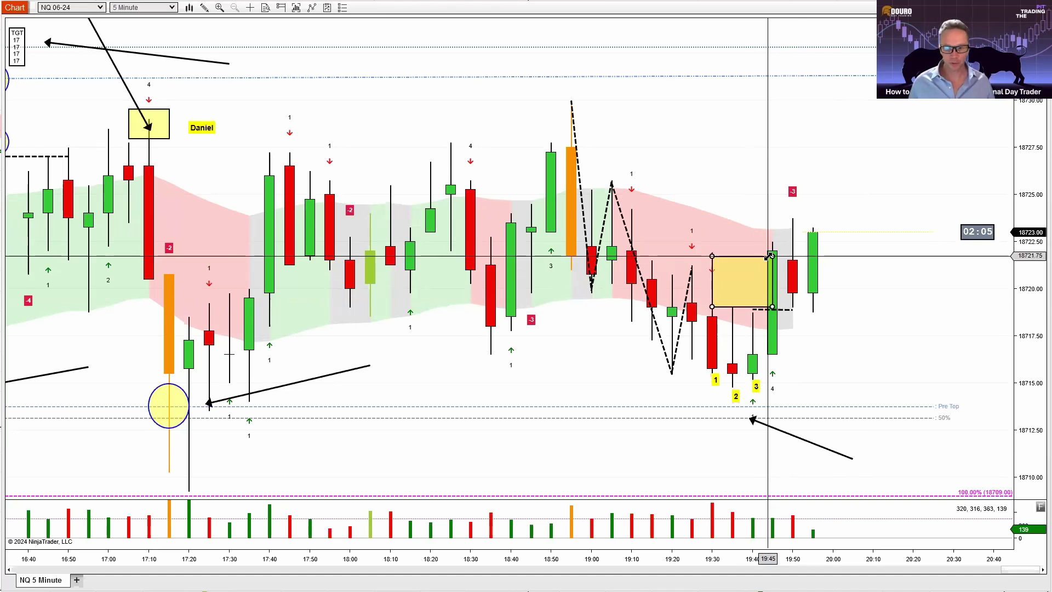
drag(769, 255, 773, 256)
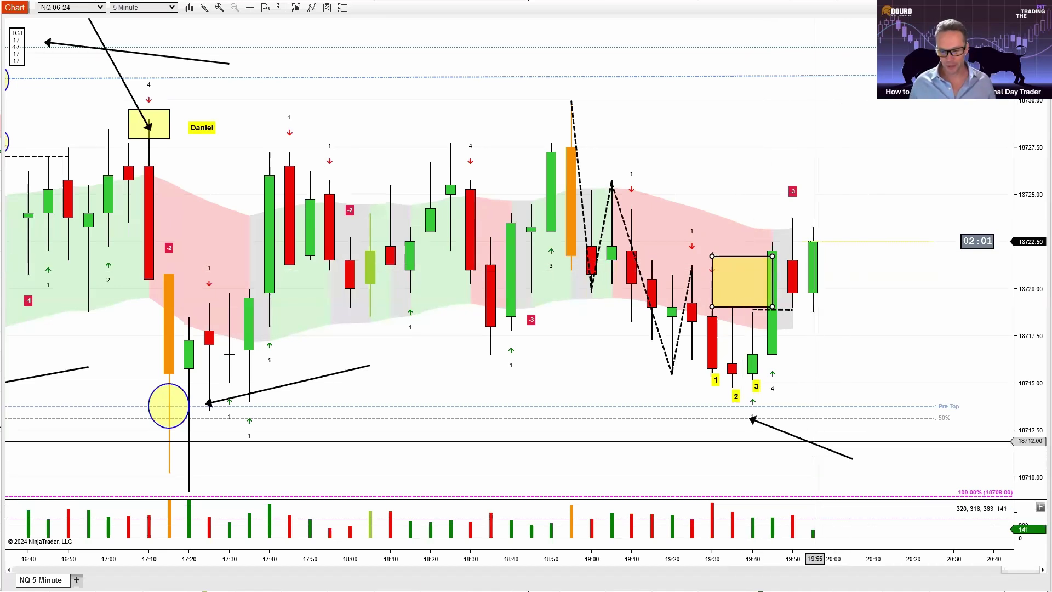
Aim the lower-right black arrow up-left at the 19:50 candle
click(811, 441)
drag(822, 419, 868, 338)
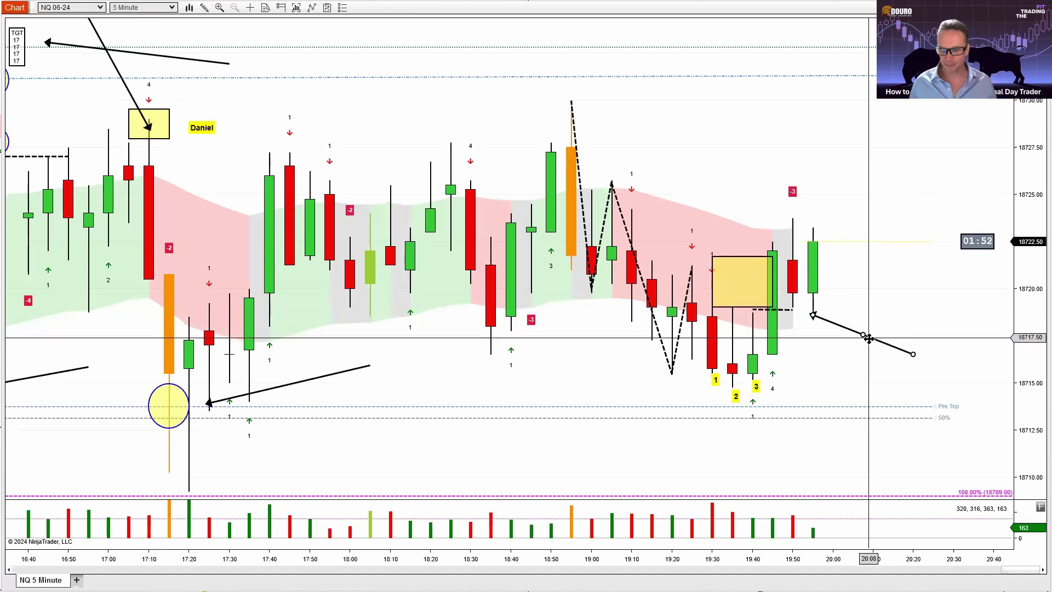
click(768, 285)
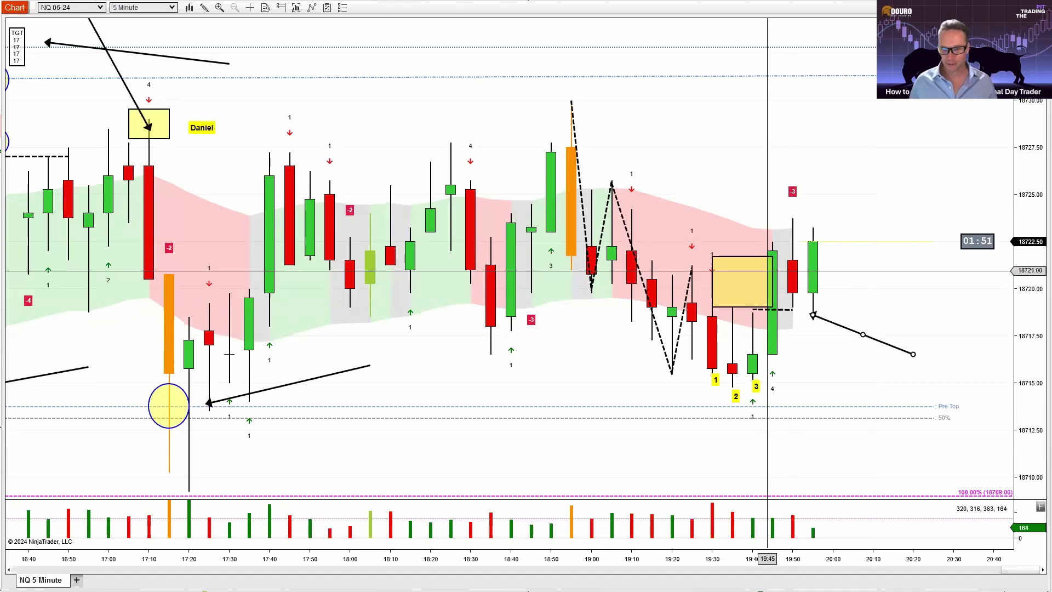
click(753, 257)
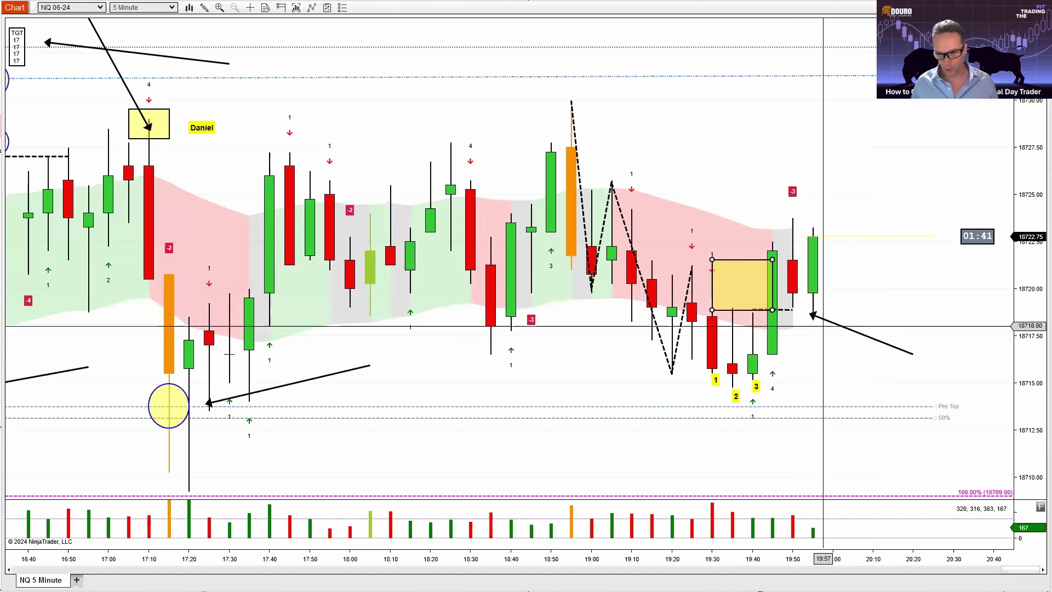
drag(825, 321, 826, 340)
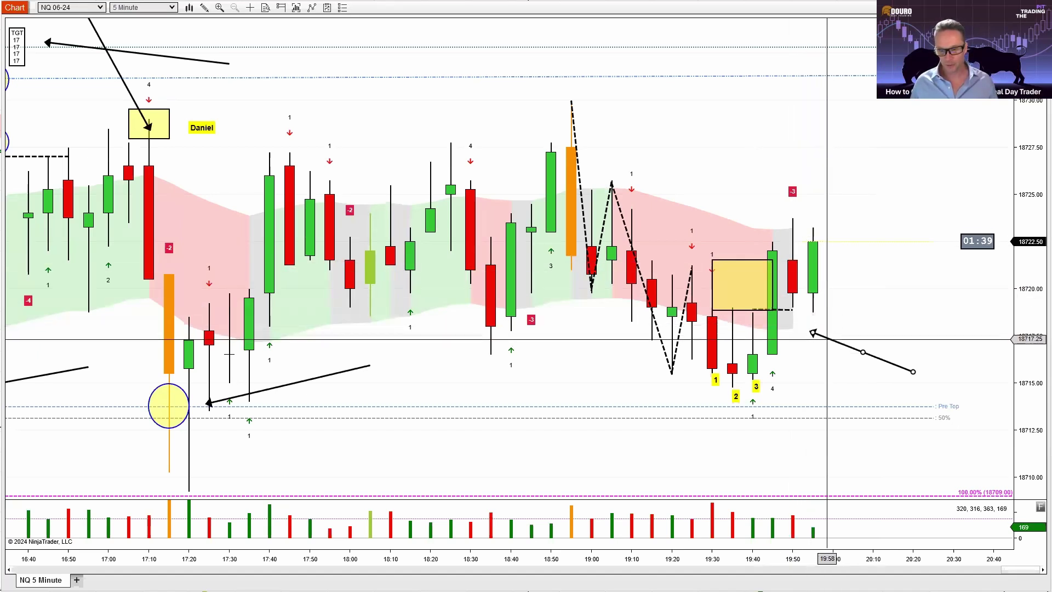
Nudge the yellow rectangle down, discard a pasted duplicate, and compress bars to show history from 16:20
click(748, 261)
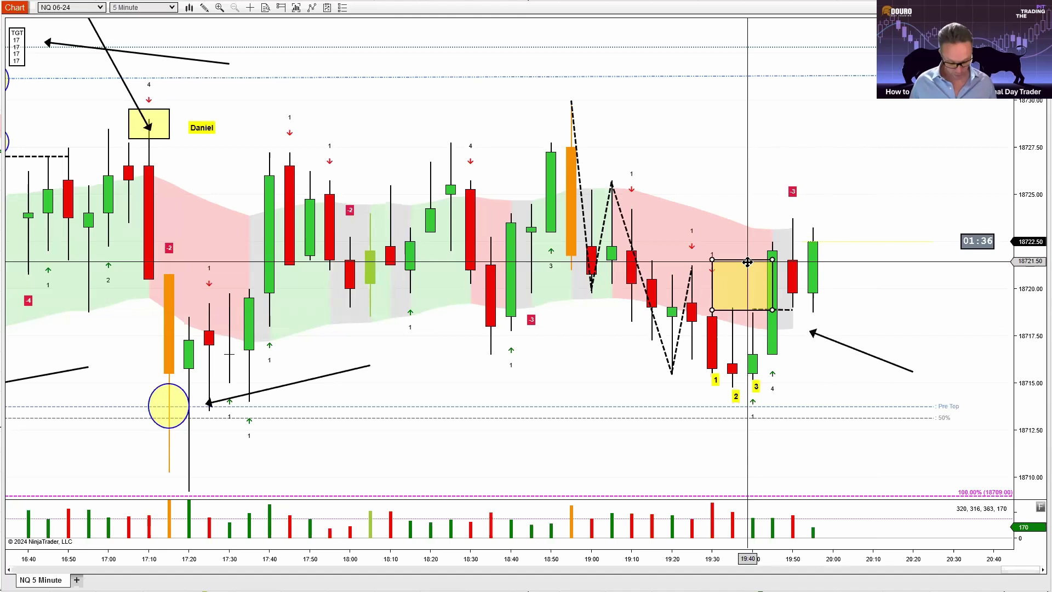
drag(748, 262, 748, 266)
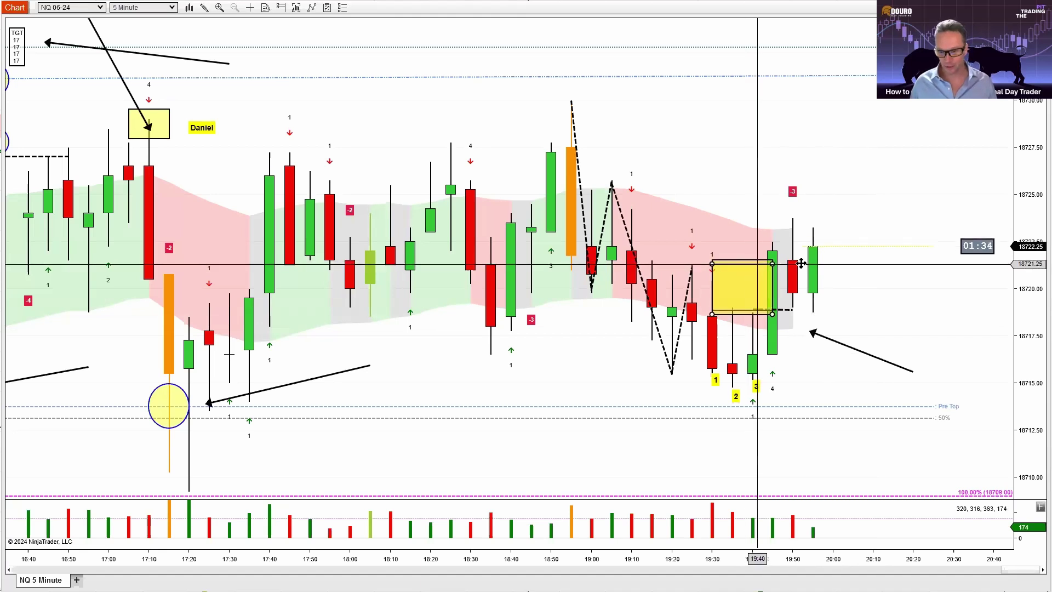
key(ctrl+c)
key(ctrl+v)
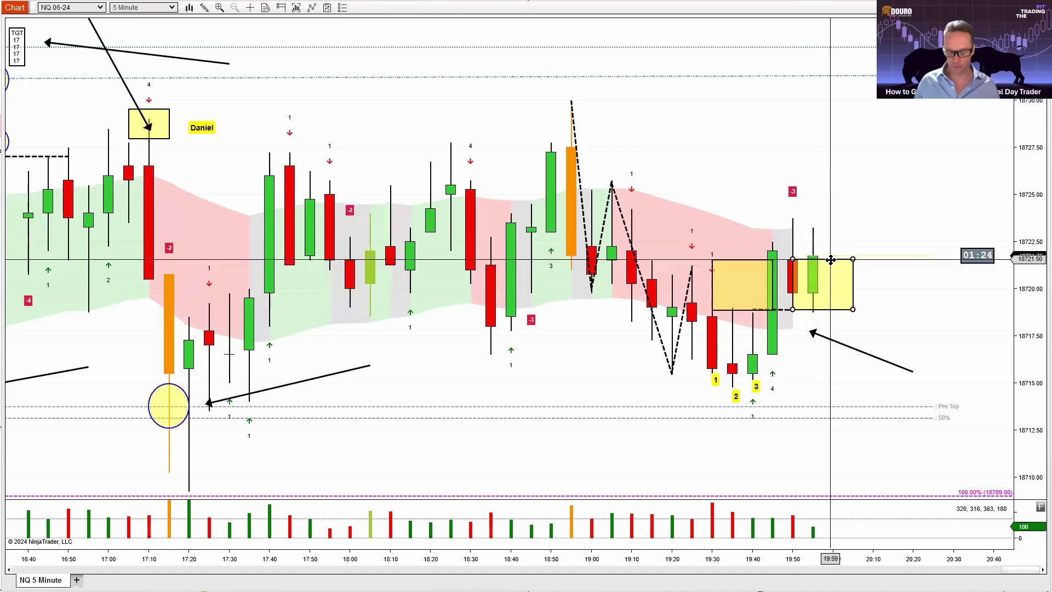
key(Delete)
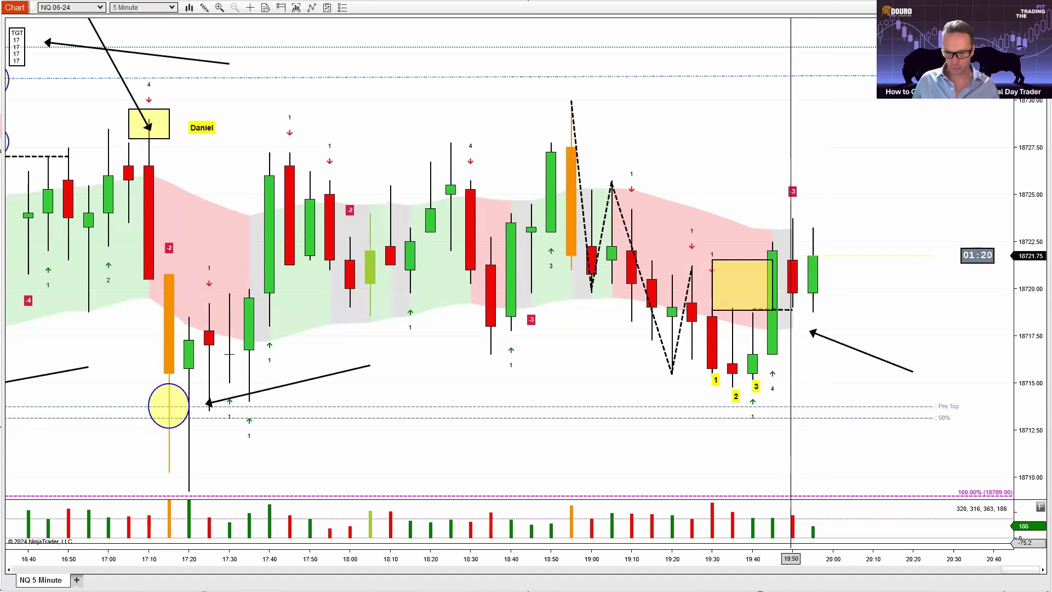
drag(799, 566, 816, 566)
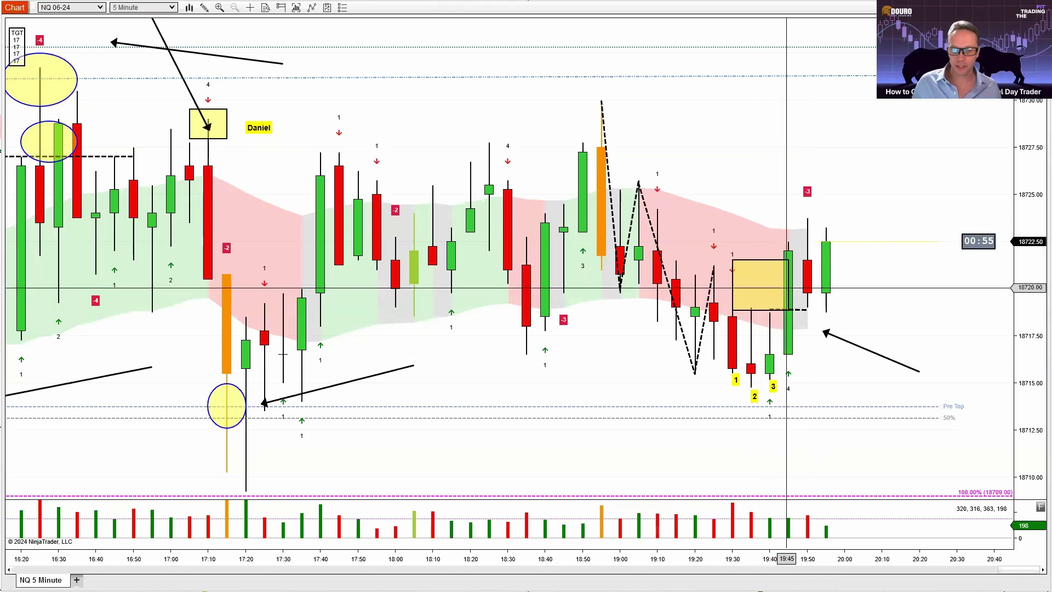
Move the lower-right arrow down to point near 18715 beside the 19:45 bar
click(852, 344)
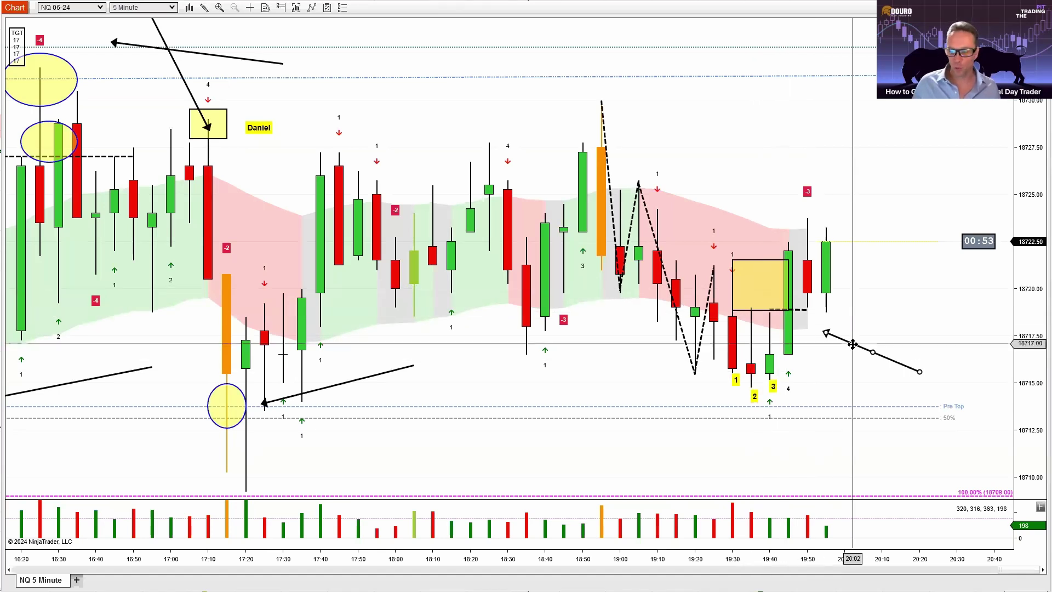
mouse_move(852, 344)
mouse_down()
mouse_move(800, 368)
mouse_move(782, 402)
mouse_move(763, 389)
mouse_up()
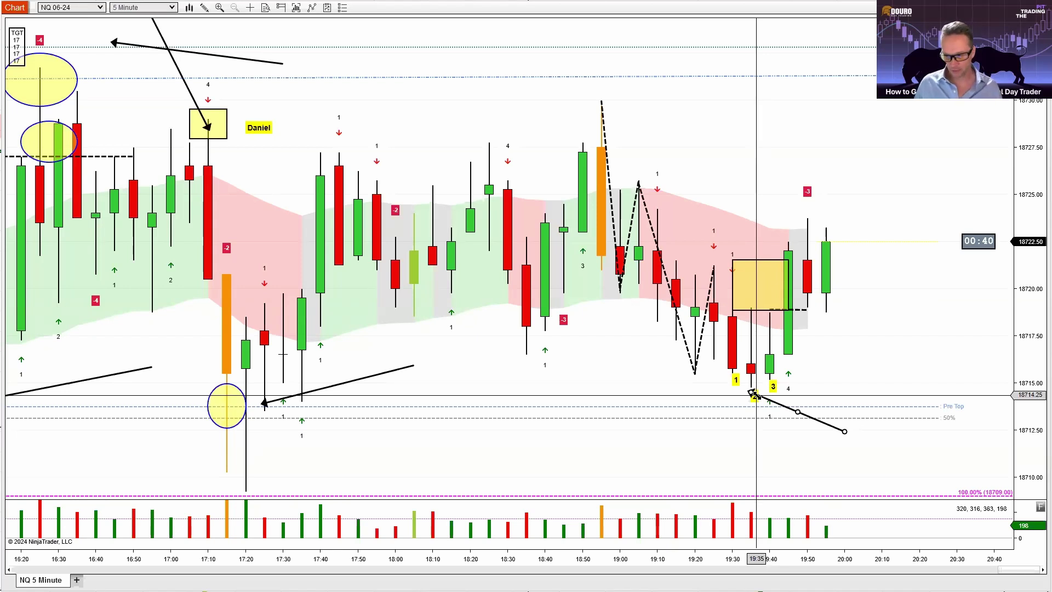
drag(815, 395, 821, 406)
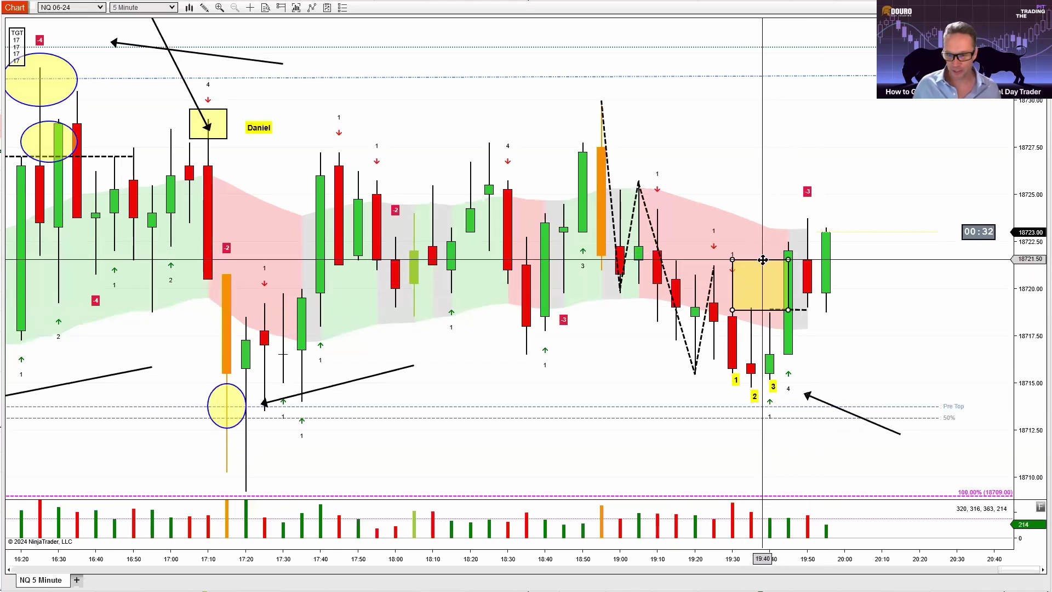
Make the yellow rectangle taller over 19:30–19:40, spanning about 18719 to 18723.50
drag(762, 264, 753, 308)
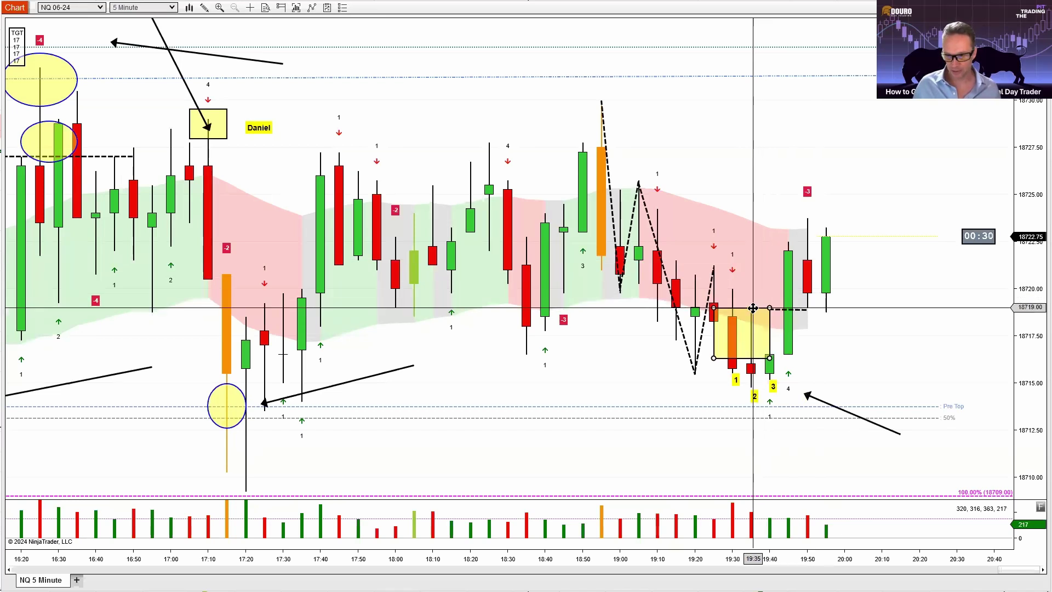
drag(767, 355, 767, 394)
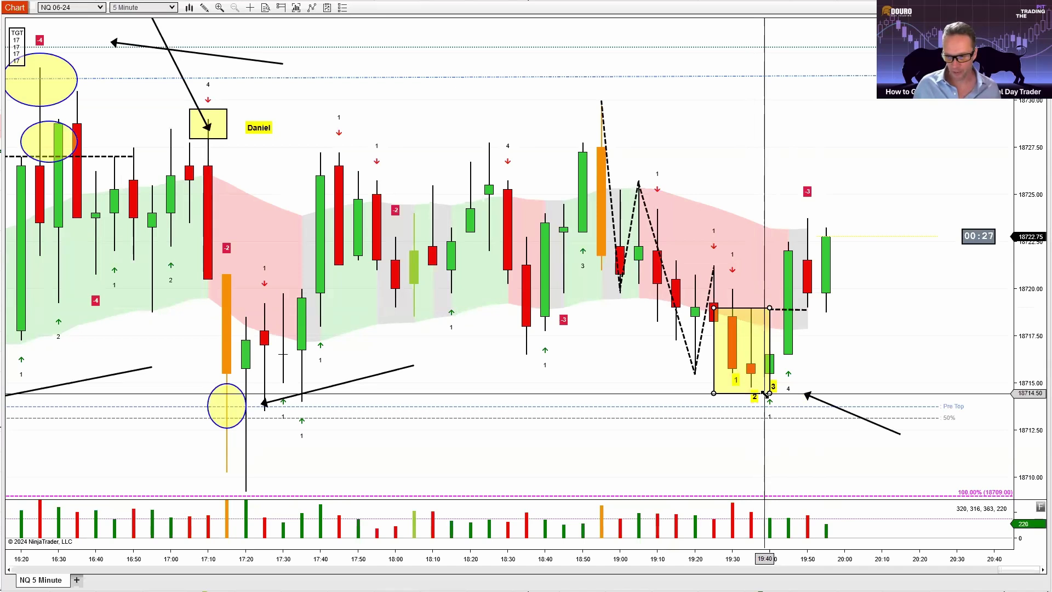
click(786, 370)
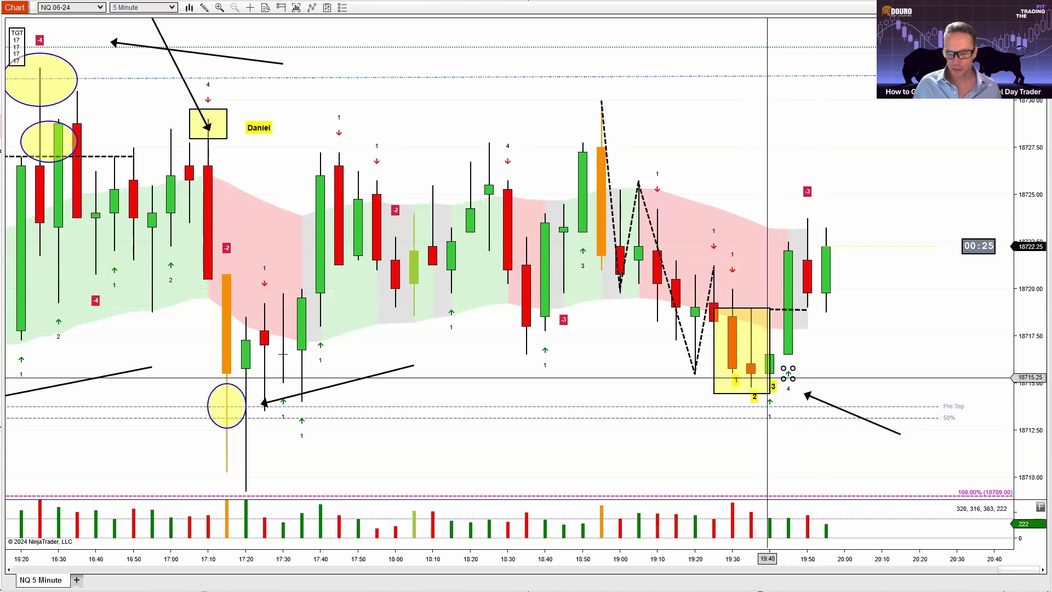
drag(770, 339, 774, 268)
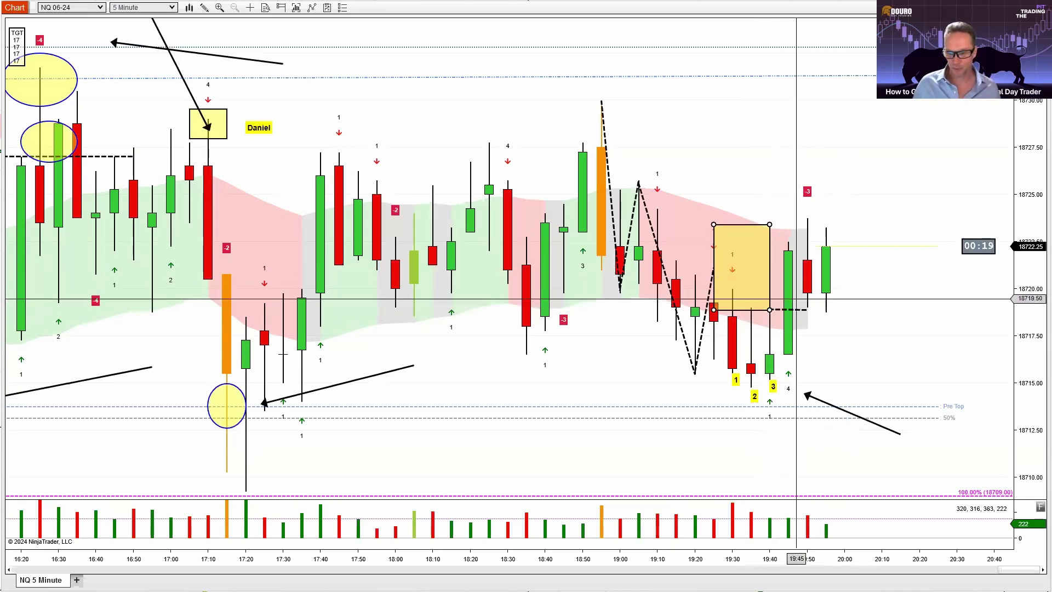
Raise the lower-right arrow to point at the dashed level near 18720 beside the 19:45 bar
click(904, 265)
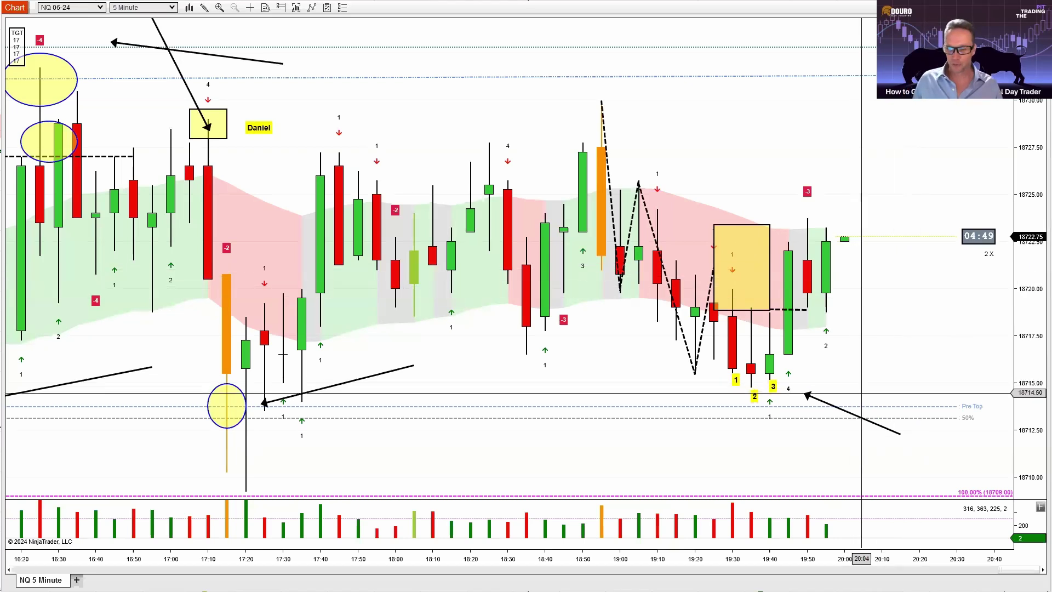
mouse_move(853, 413)
mouse_down()
mouse_move(861, 354)
mouse_move(839, 330)
mouse_up()
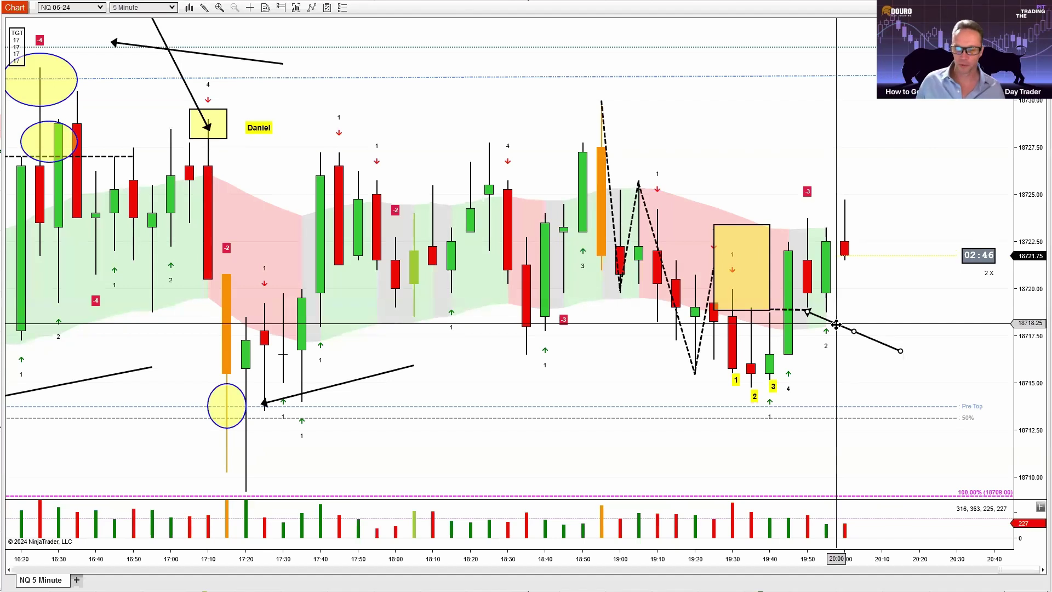
Reposition the lower-right arrow to point at the top of the 19:45 green candle, around 18721
drag(836, 325, 826, 322)
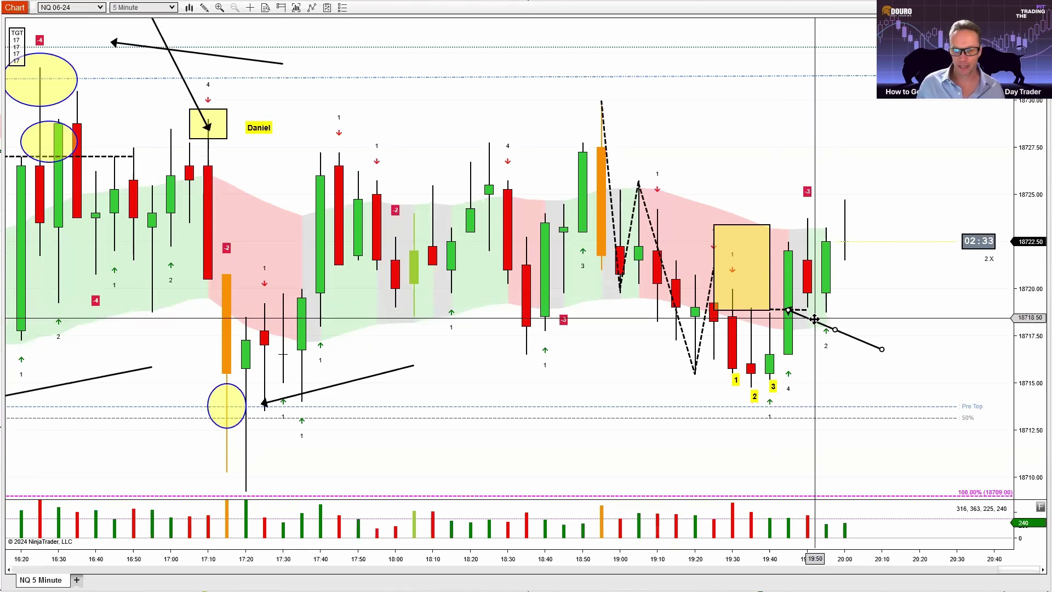
drag(810, 322, 775, 399)
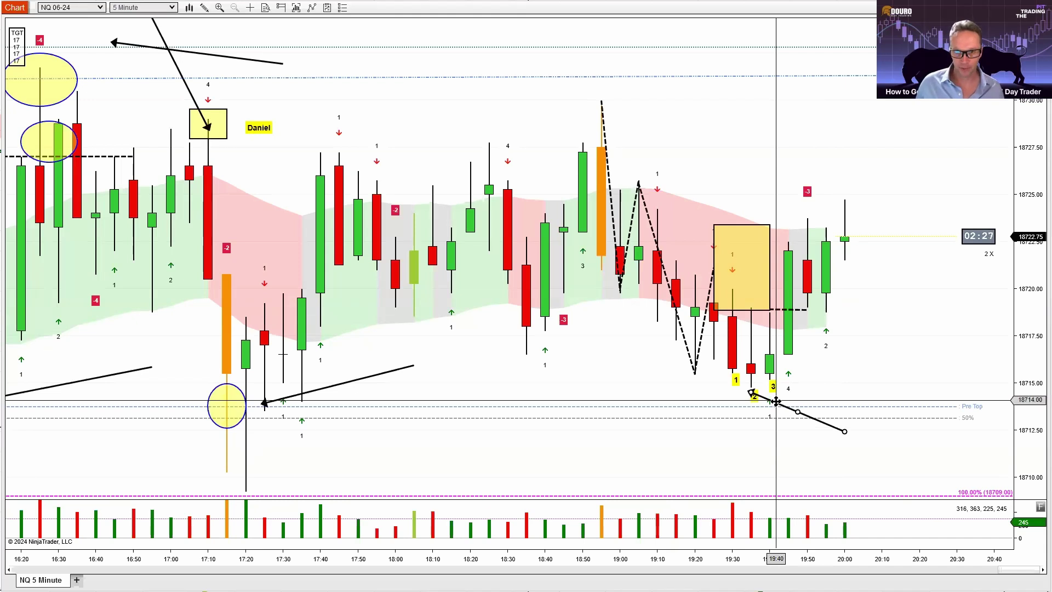
drag(775, 401, 814, 269)
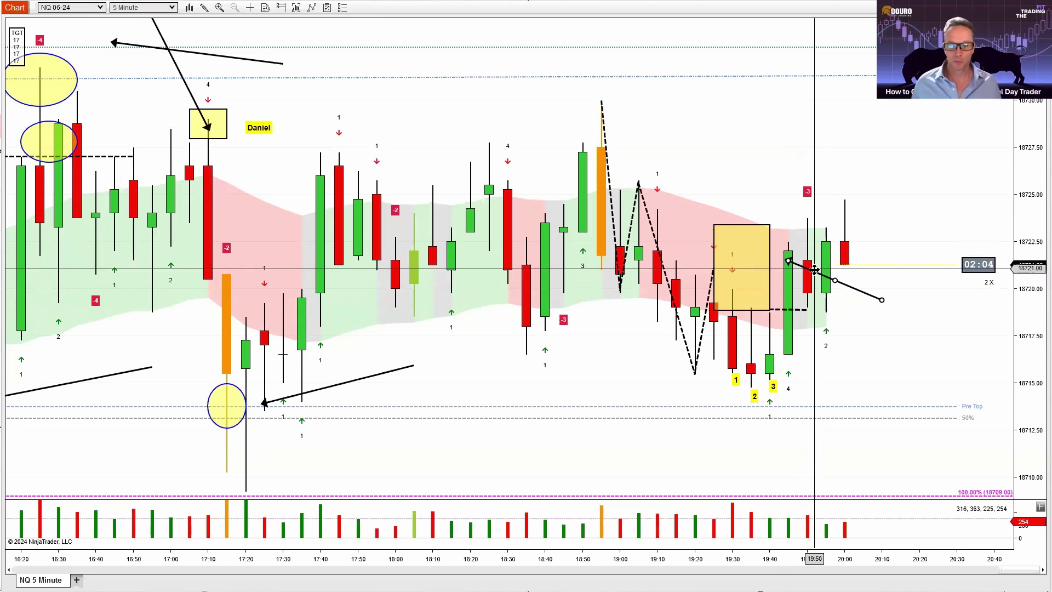
Aim the arrow at the yellow box's top-right corner and draw a dashed line near 18718.5 across 19:45–19:55
drag(810, 267, 813, 240)
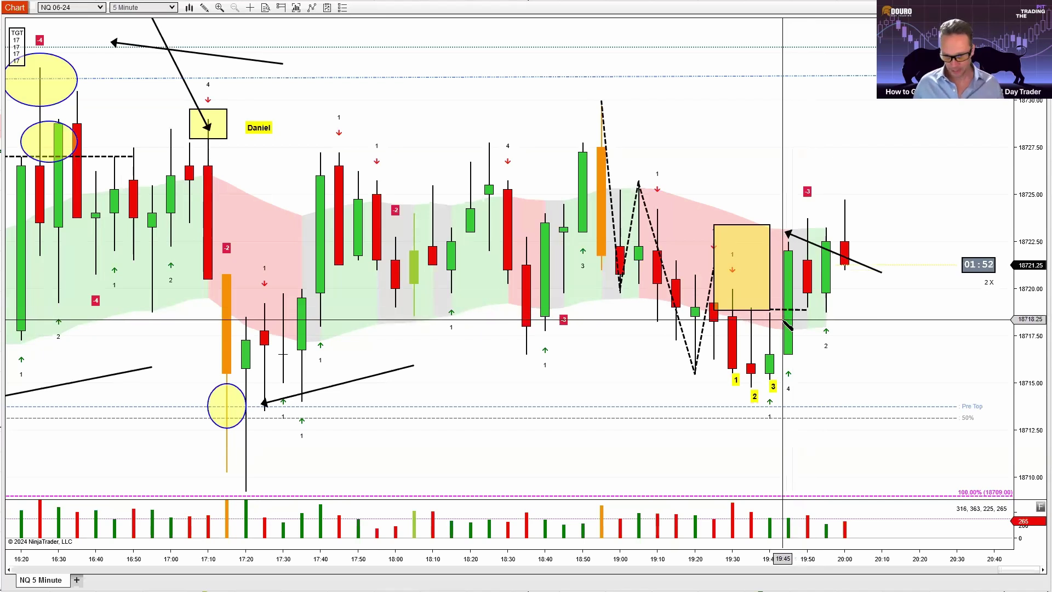
click(788, 319)
click(825, 317)
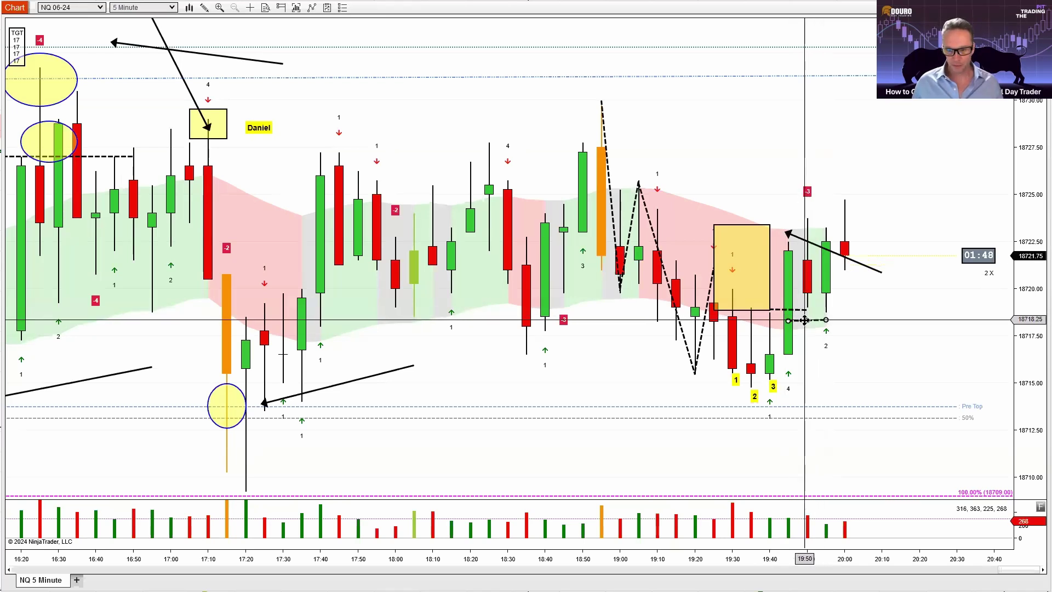
Lower the short dashed line beside the latest candles to 18718.25
drag(809, 318, 810, 322)
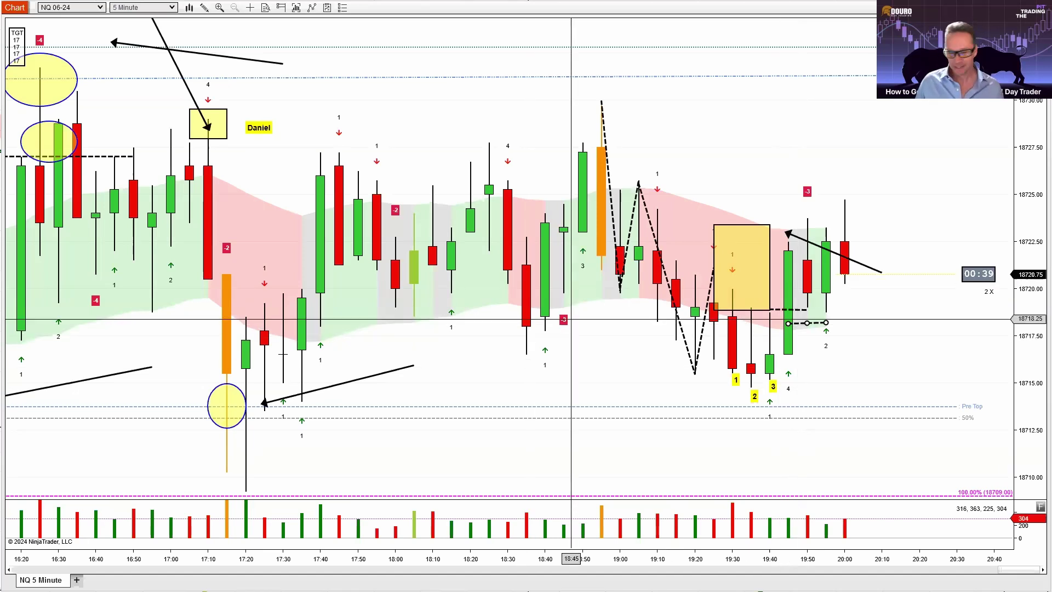
Bring earlier bars into view and move the lower arrow so it touches the 17:15 ellipse
scroll(571, 318, up, 5)
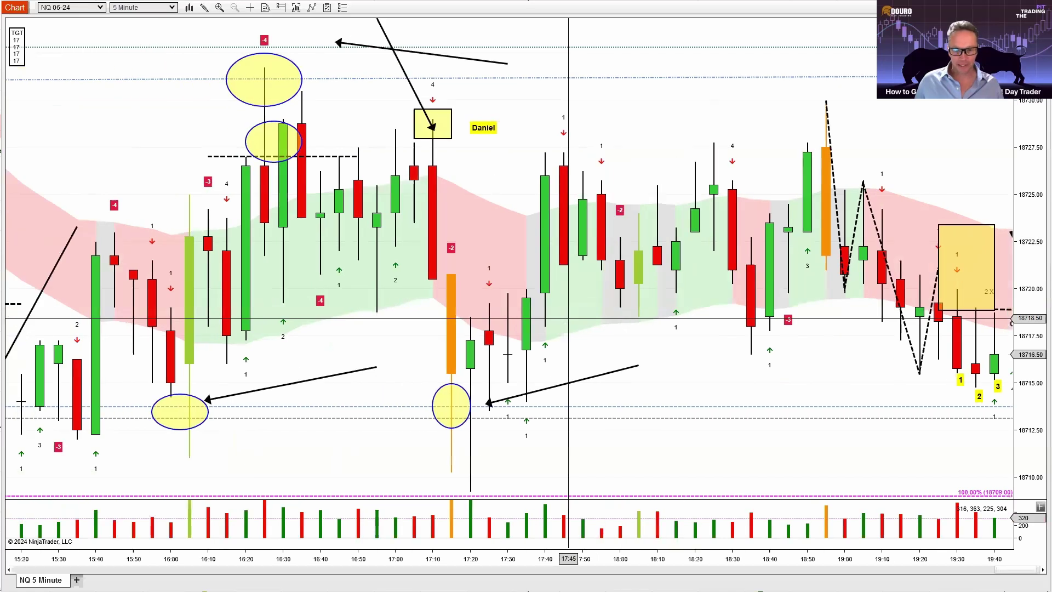
scroll(568, 317, up, 3)
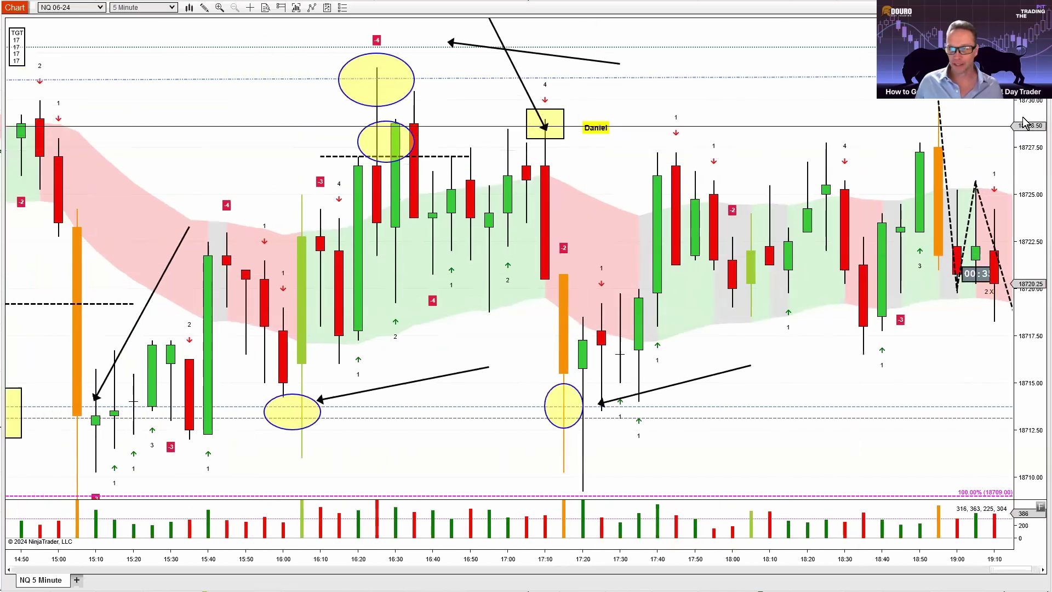
drag(1025, 100, 1026, 235)
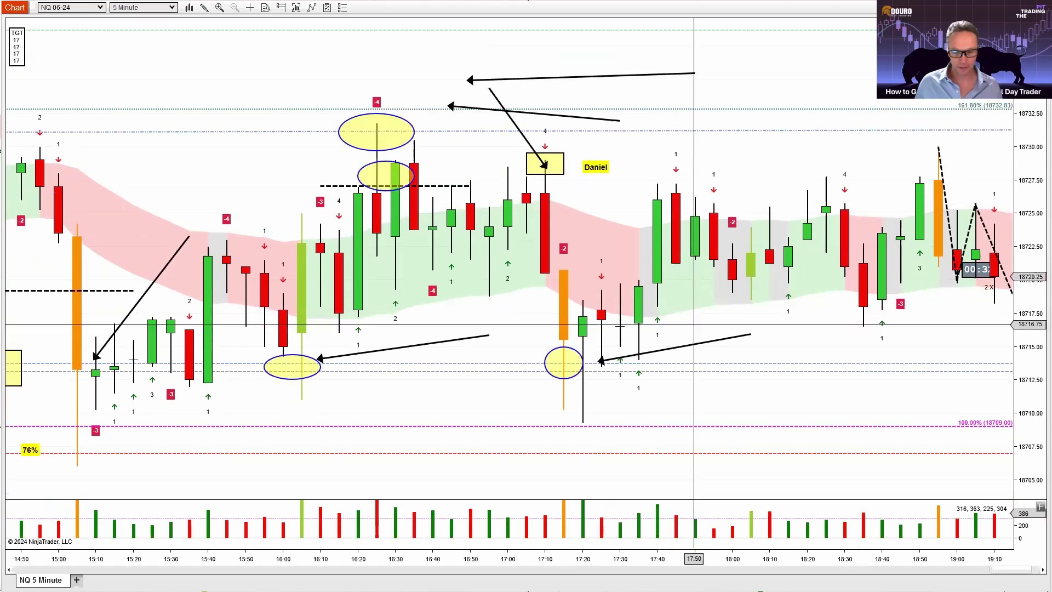
drag(586, 564, 664, 565)
drag(562, 394, 460, 404)
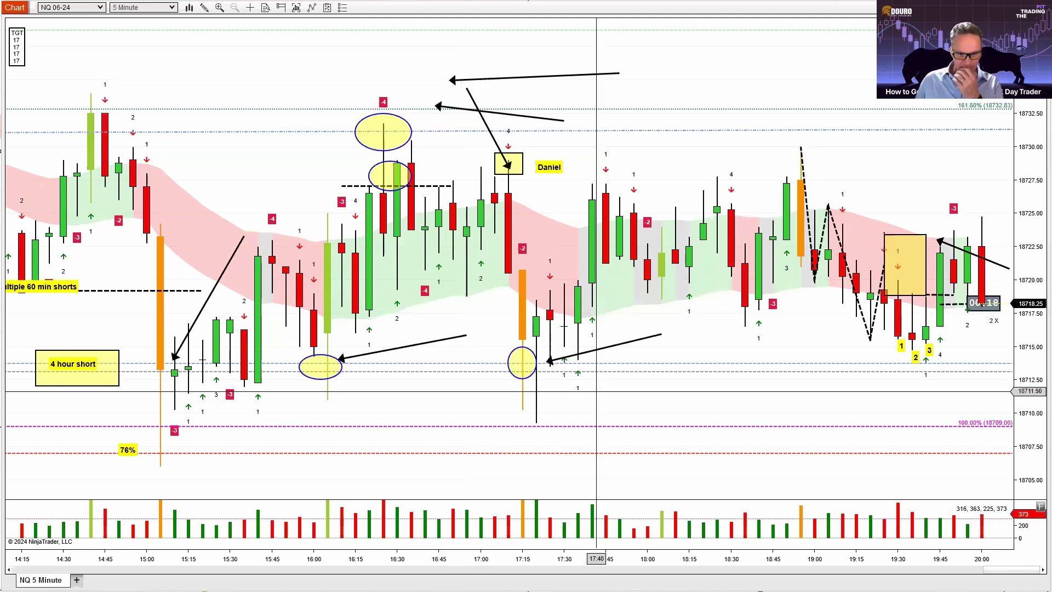
click(625, 347)
drag(625, 347, 611, 353)
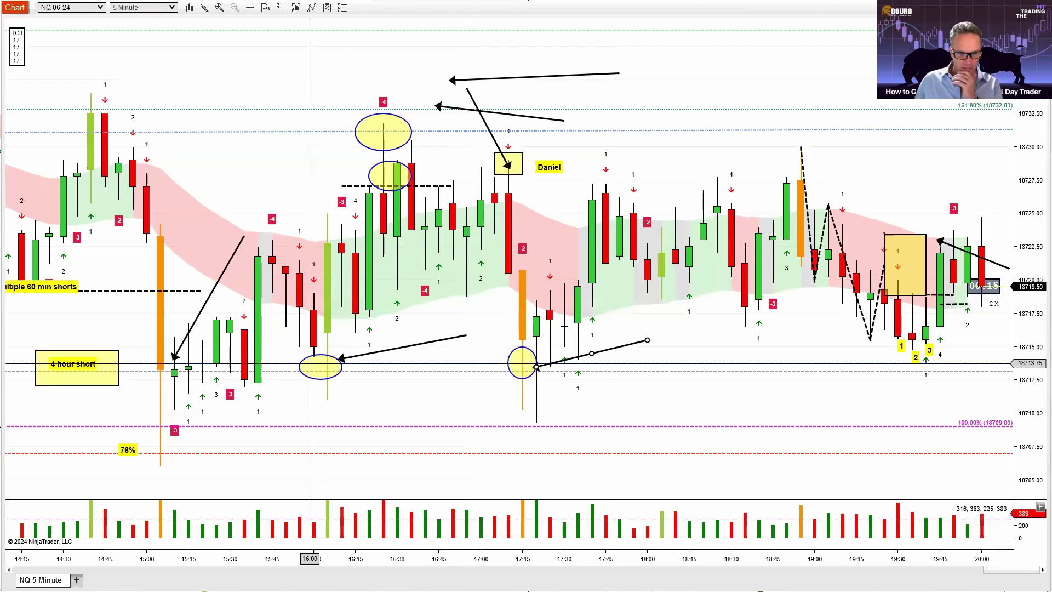
Delete the arrow pointing at the 15:10 candle
click(194, 313)
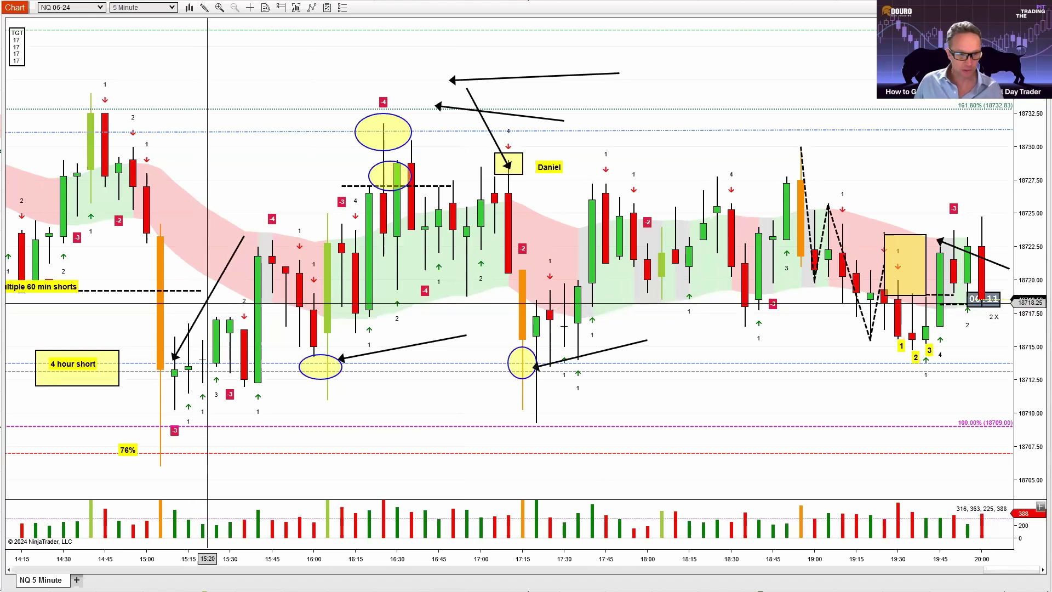
click(207, 303)
key(Delete)
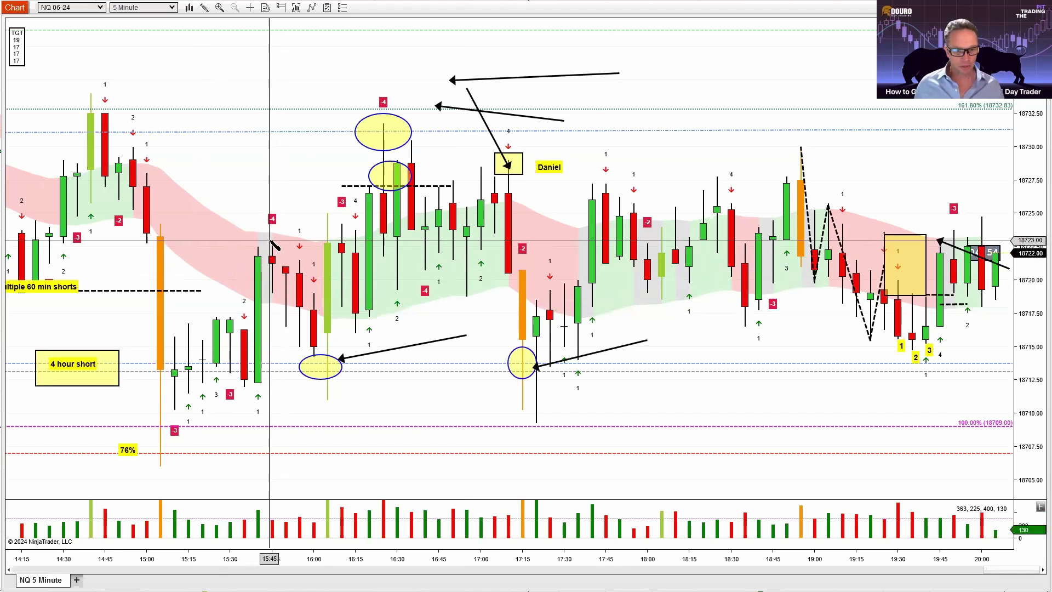
Draw a dashed zigzag from the 15:50 high down to the 16:05 ellipse, and end the lower-left arrow at the ellipse's top edge
drag(272, 239, 285, 326)
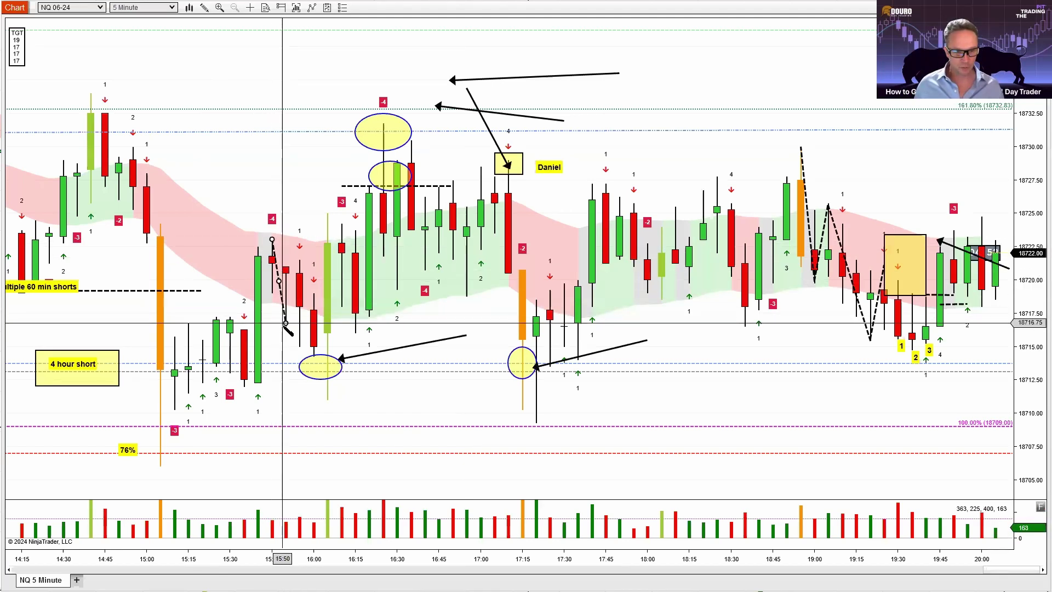
click(285, 326)
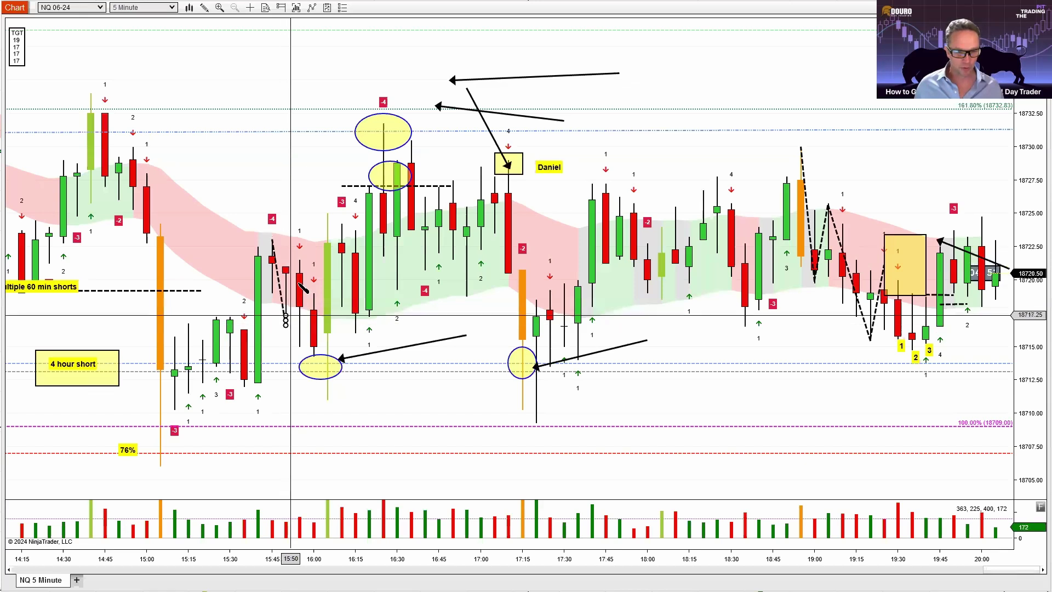
click(299, 266)
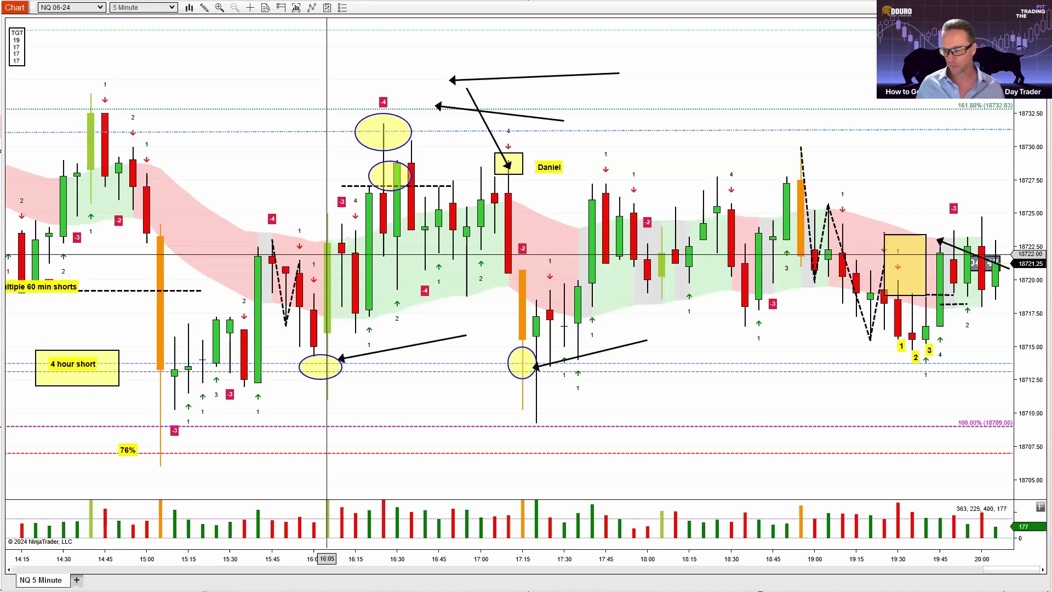
click(299, 258)
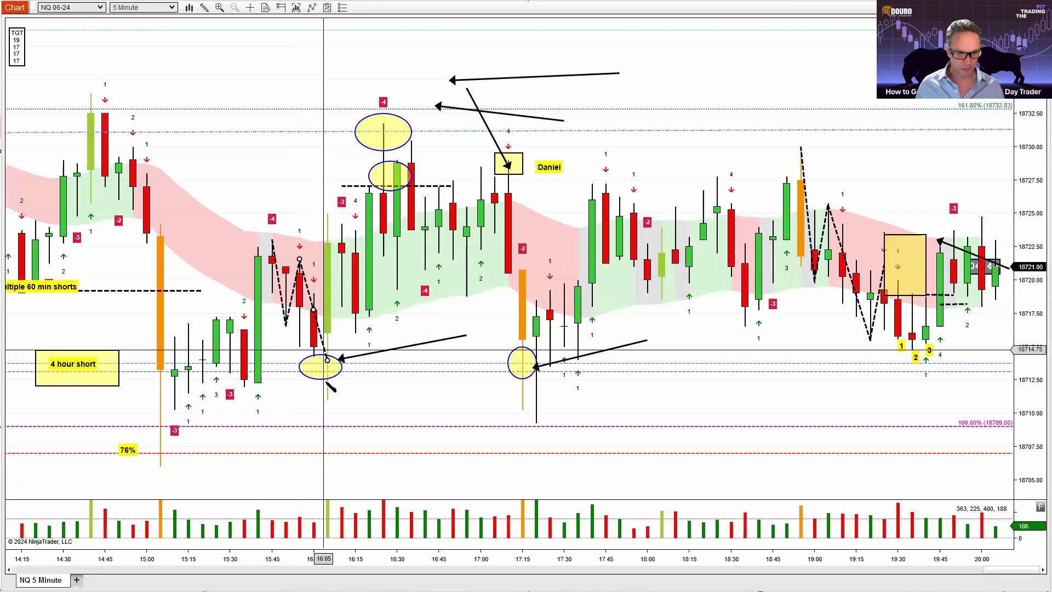
click(327, 401)
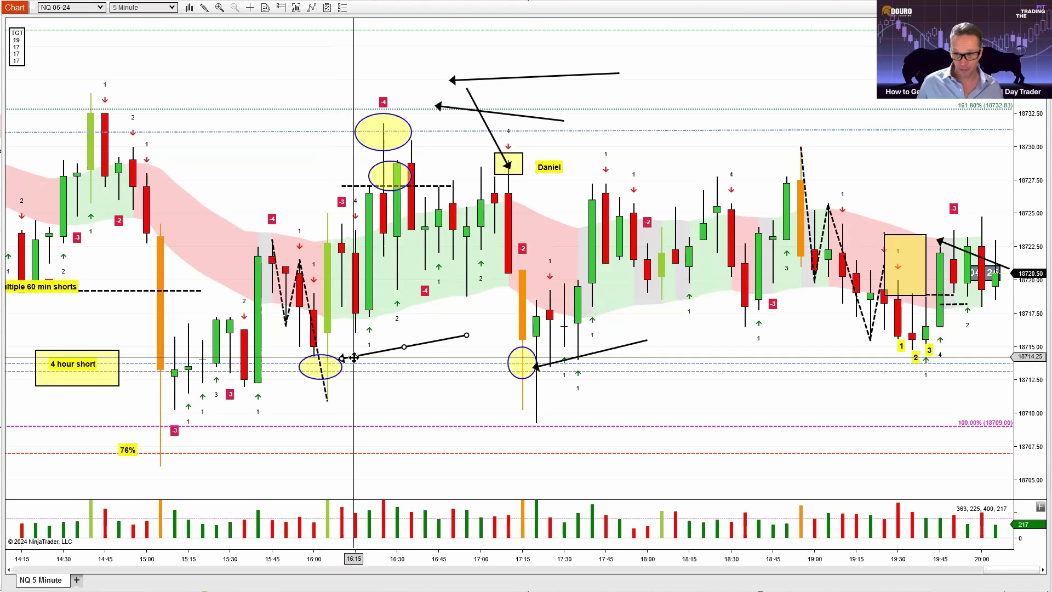
drag(354, 357, 346, 353)
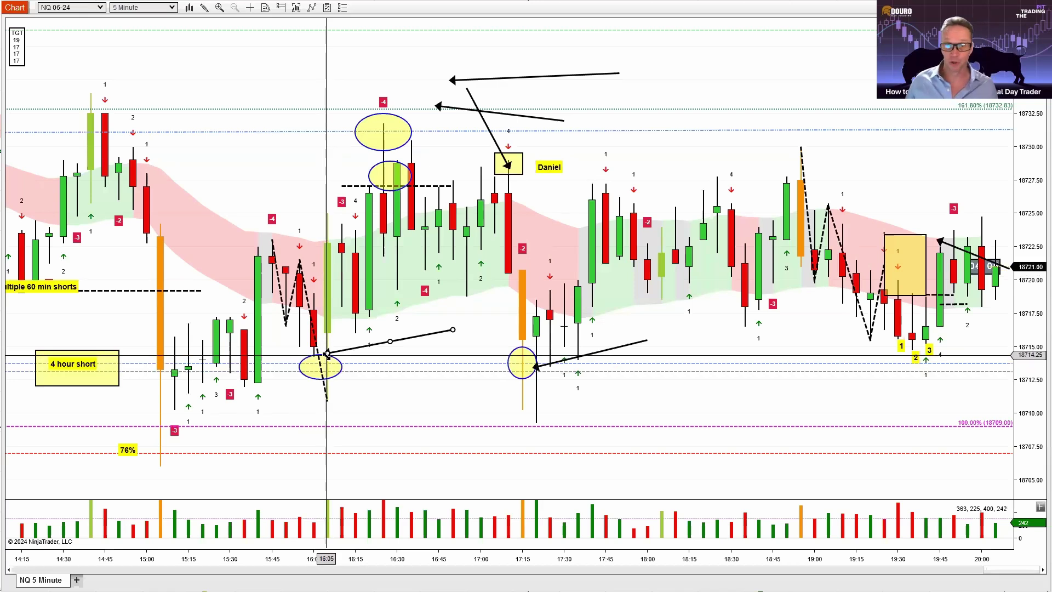
click(326, 355)
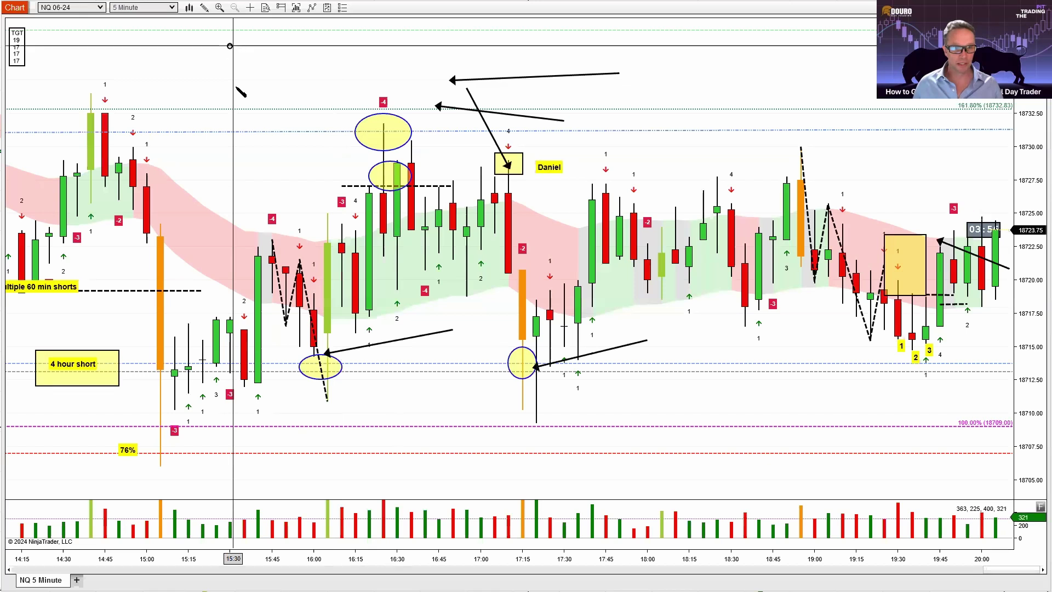
click(285, 113)
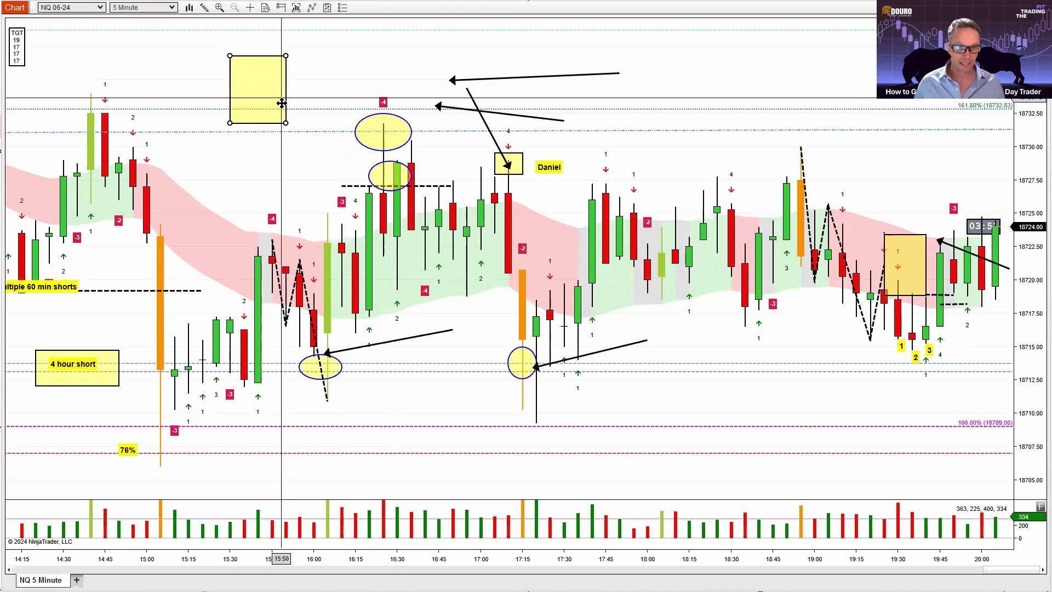
drag(286, 87, 353, 331)
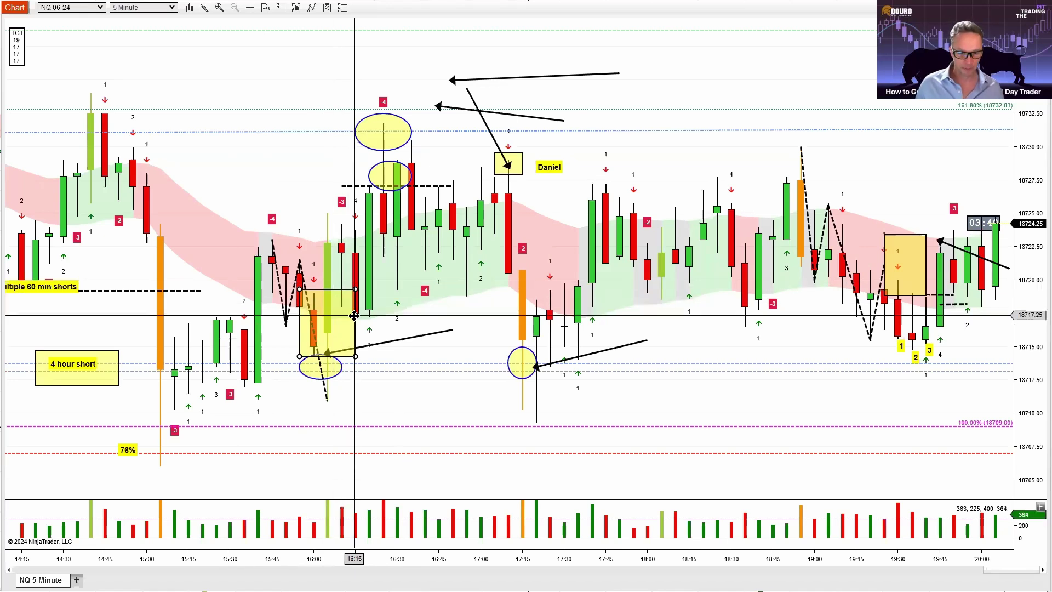
key(Delete)
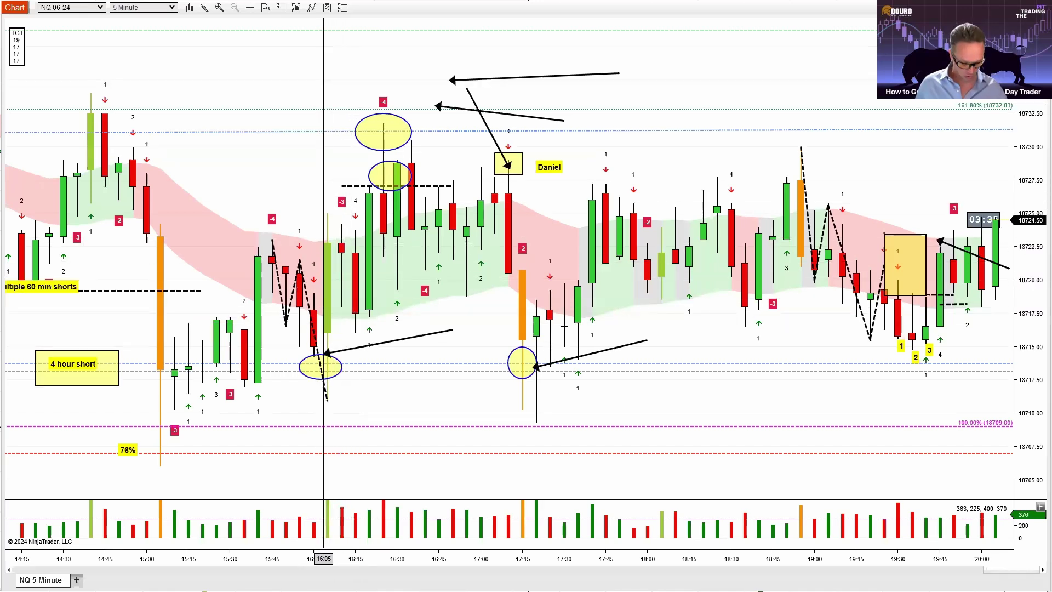
Draw an arrow toward the upper ellipse, then delete it
click(299, 66)
click(368, 142)
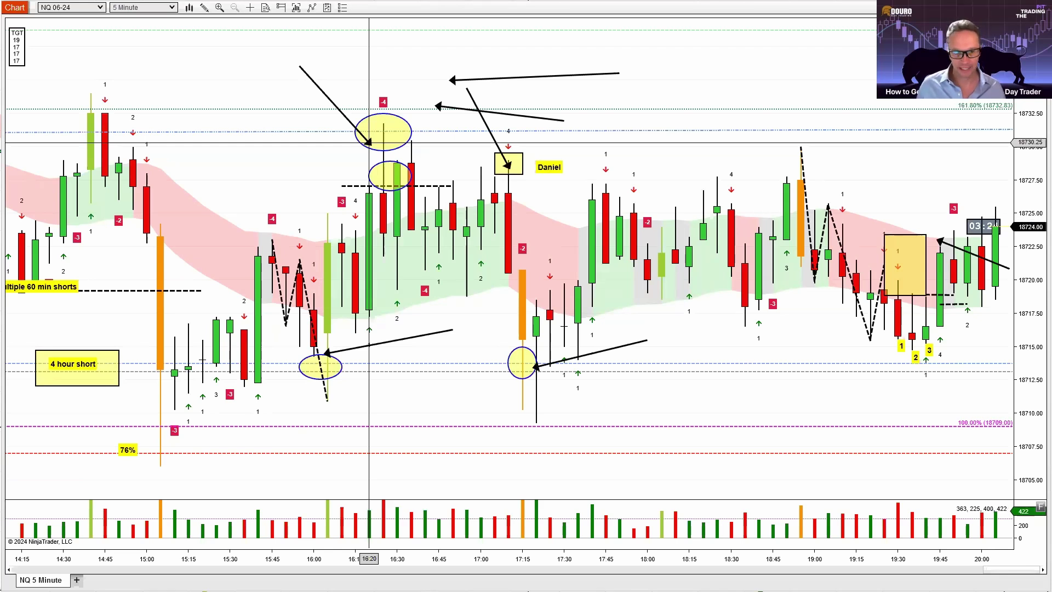
click(340, 111)
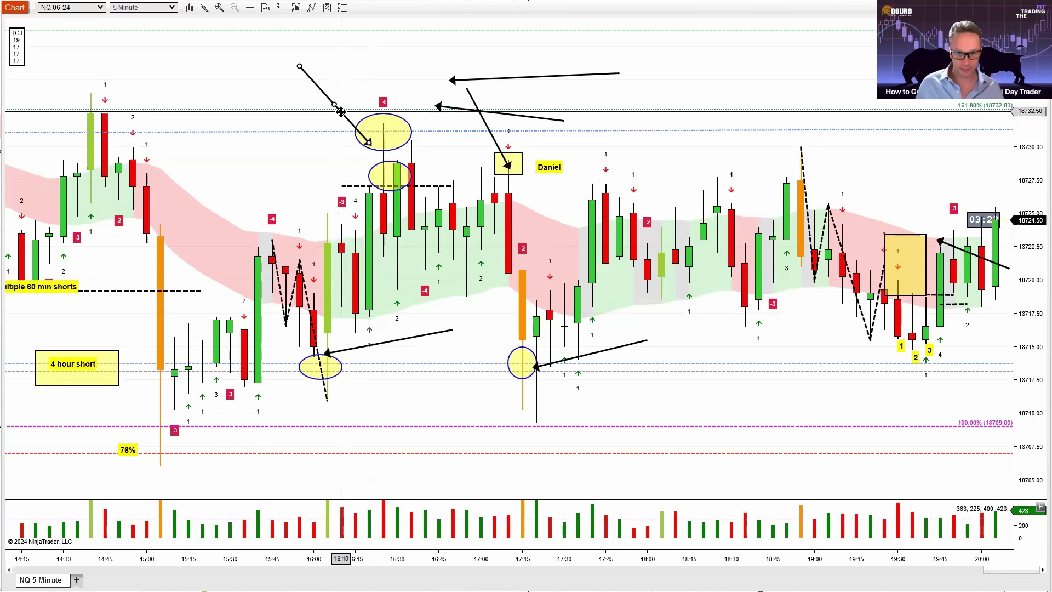
key(Delete)
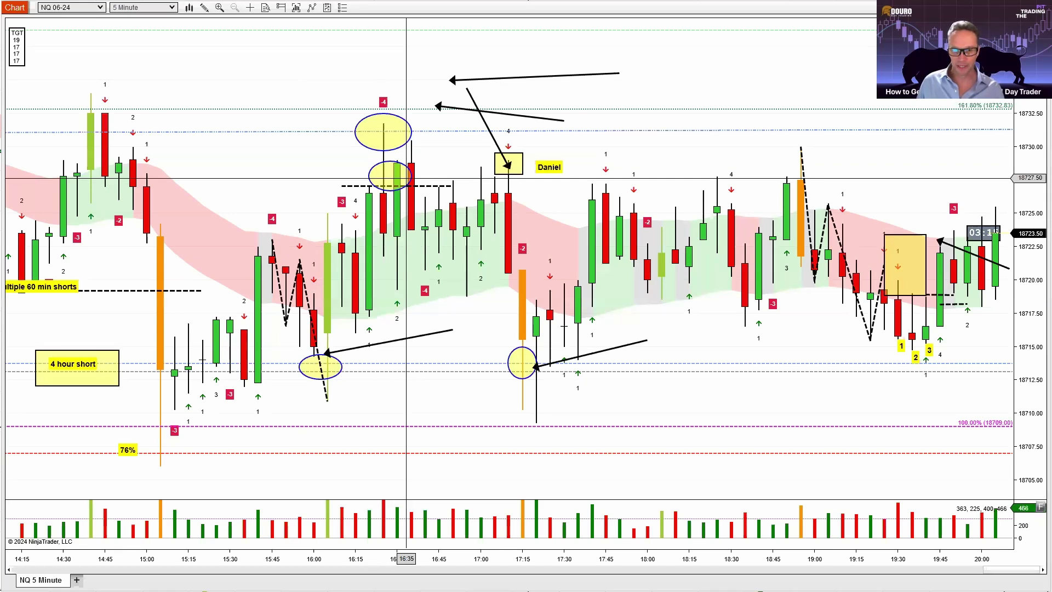
Drag the upper arrow to end at the name label and box the 17:00–17:10 candles in yellow
drag(491, 113, 624, 177)
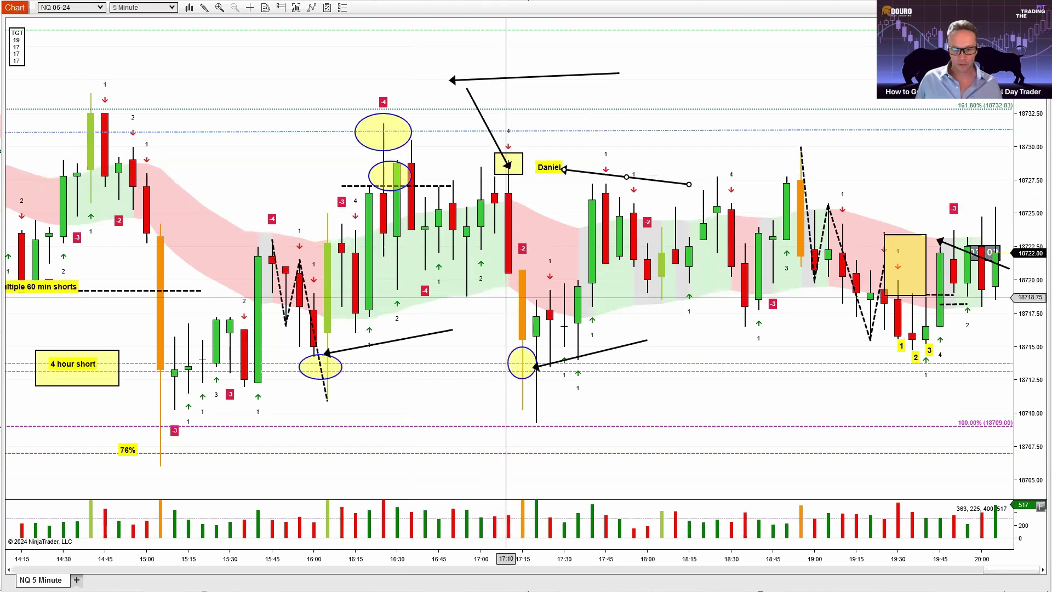
click(543, 222)
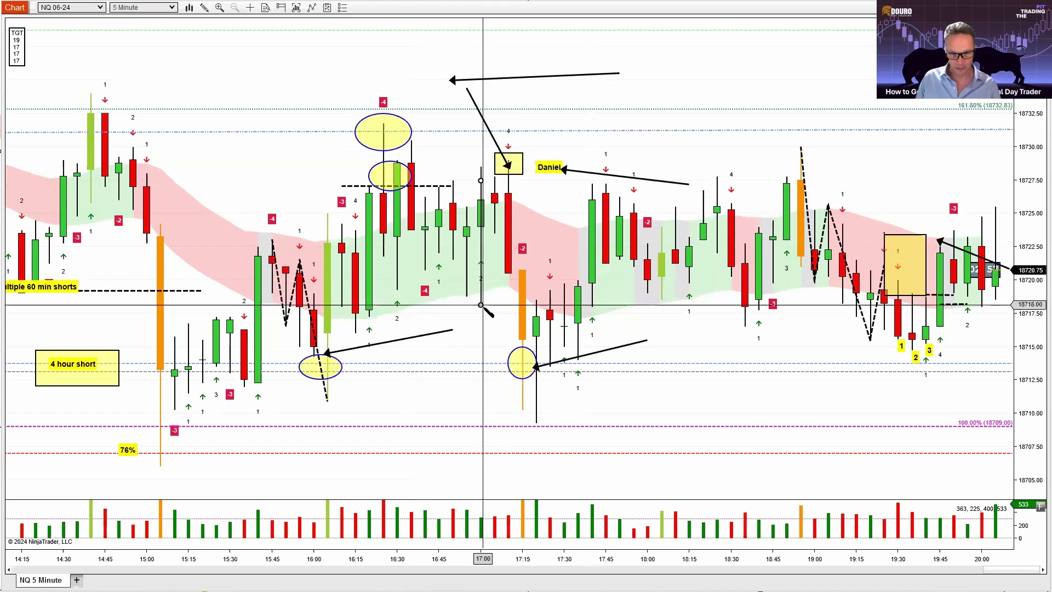
click(520, 321)
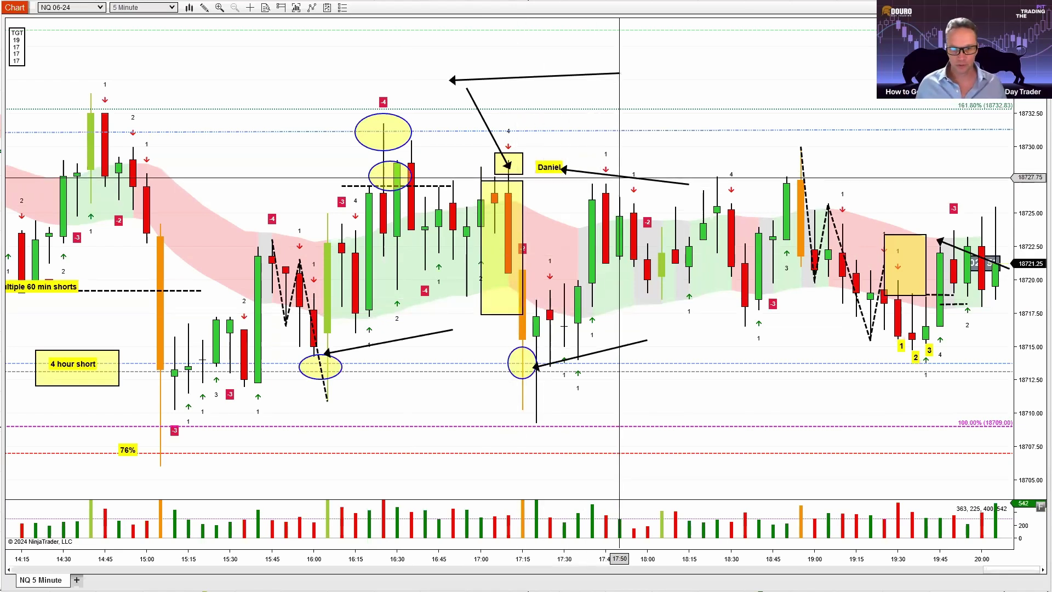
Drag the arrow by the name label leftward so its head touches the lower ellipse near 16:25
drag(527, 182, 446, 186)
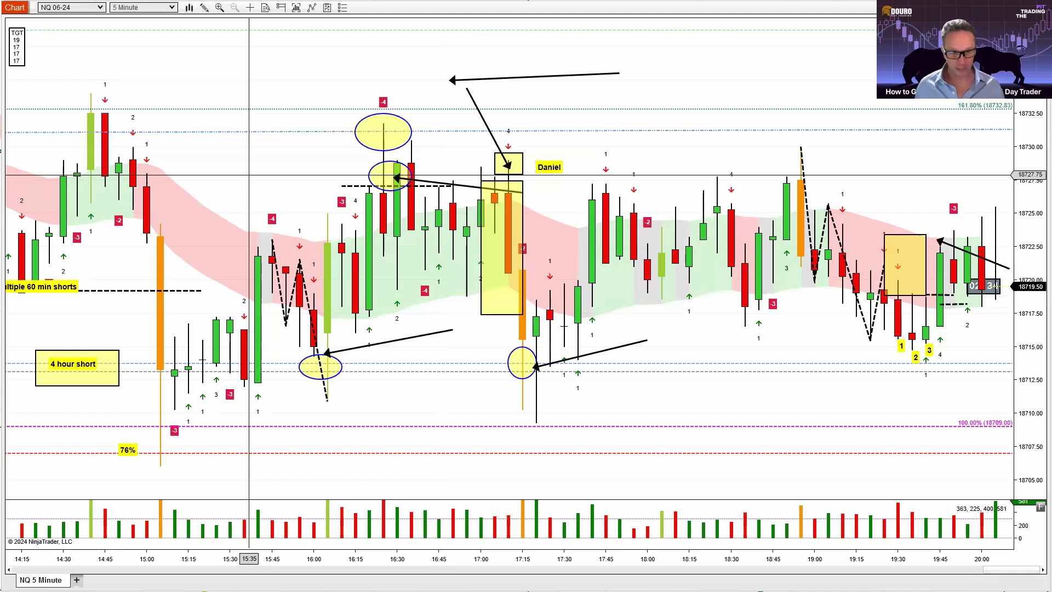
Draw a Fibonacci retracement from the 14:40 high to the 15:10 low, then delete it
click(91, 92)
click(133, 303)
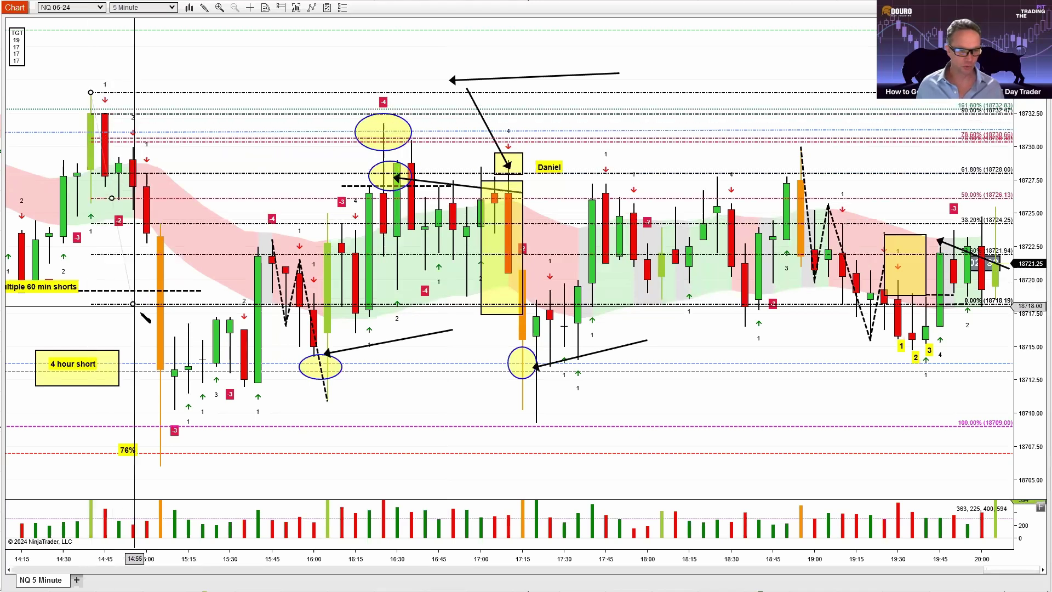
drag(156, 385, 161, 465)
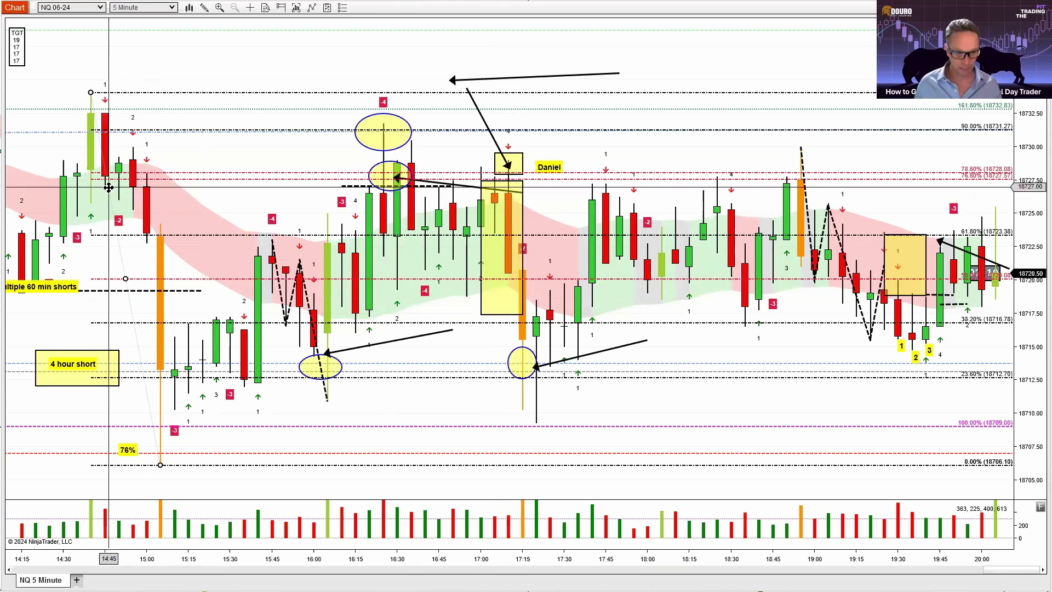
key(Delete)
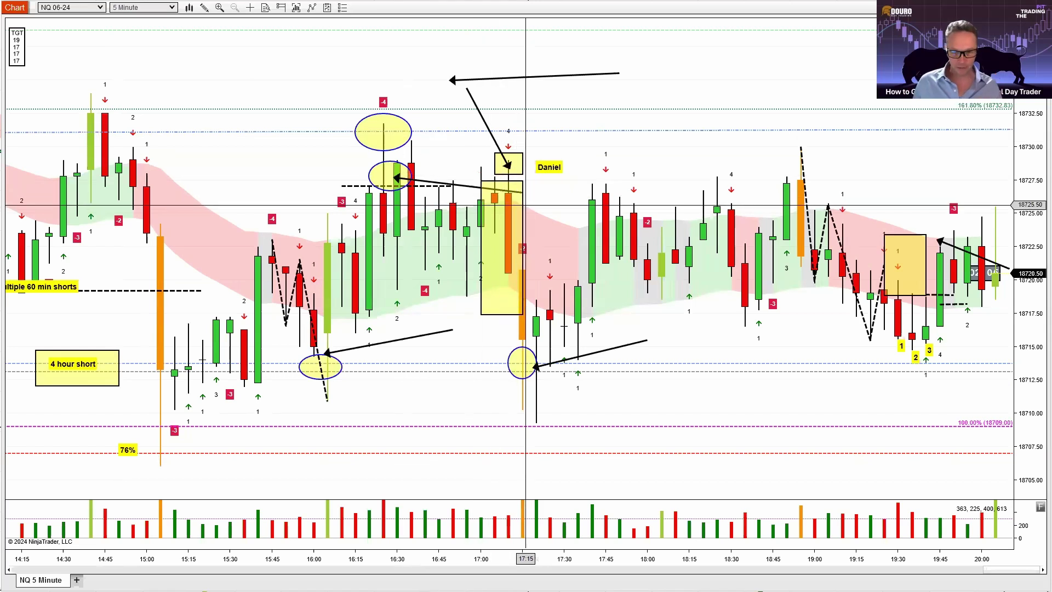
Delete the tall yellow box, the small yellow box and the diagonal arrow above 17:10
click(523, 205)
key(Delete)
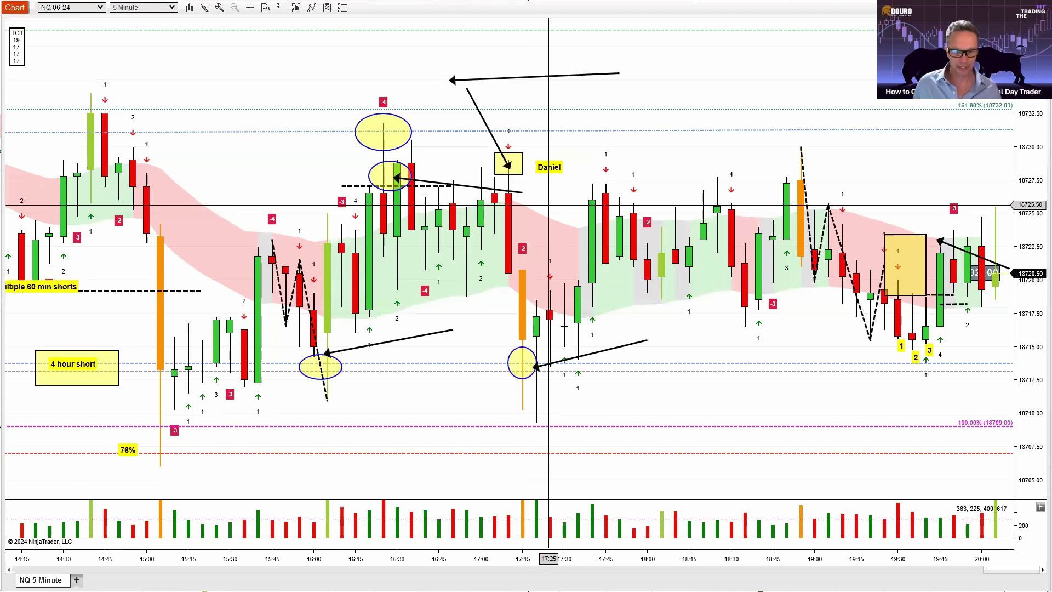
click(520, 159)
key(Delete)
click(494, 138)
key(Delete)
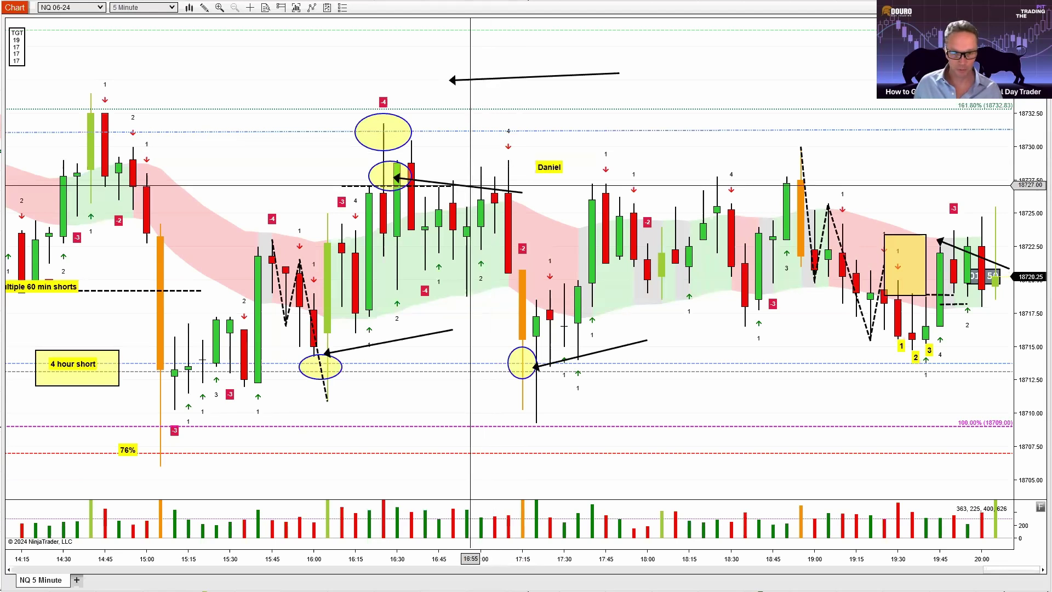
Delete the arrow at the 16:30 ellipse and draw an arrow rising to the 17:15 ellipse
key(Delete)
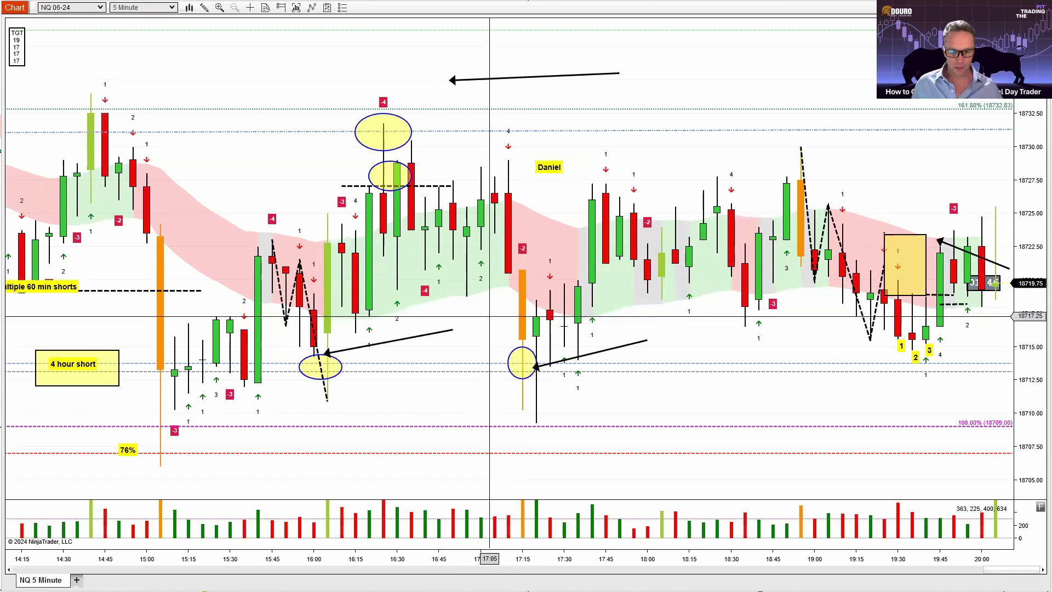
click(425, 405)
click(520, 340)
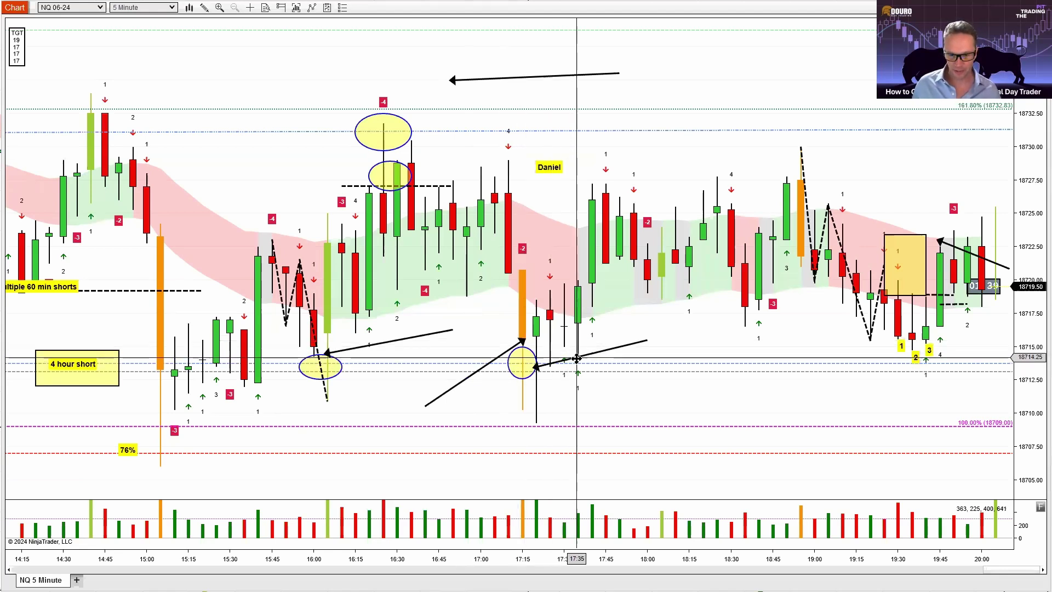
drag(577, 354, 581, 329)
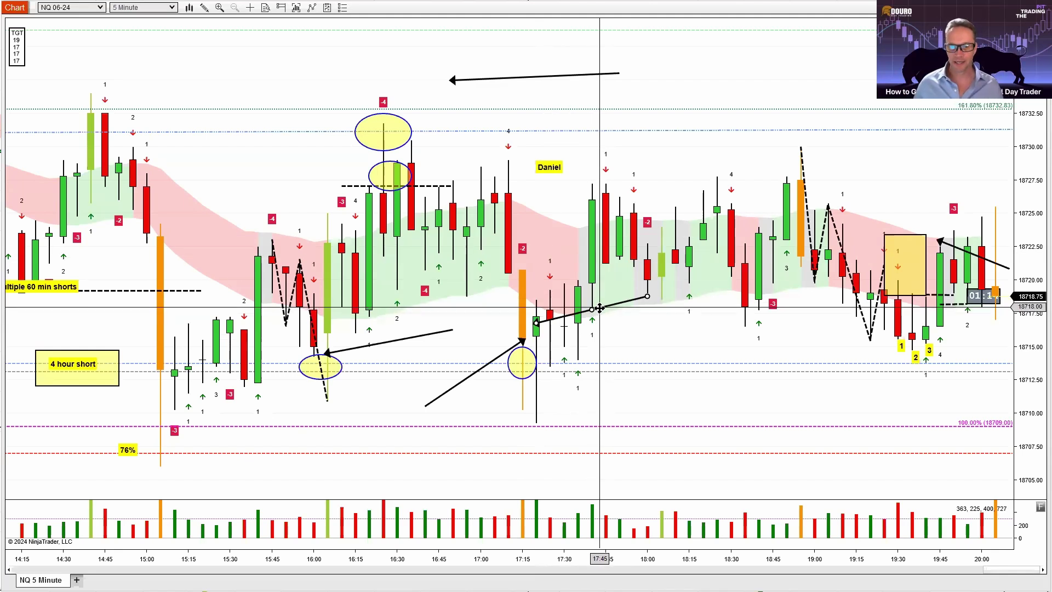
Reposition the right-hand arrow, near 18717.50, to point at the 17:35 candle
mouse_move(600, 309)
mouse_down()
mouse_move(574, 197)
mouse_move(574, 249)
mouse_move(591, 273)
mouse_up()
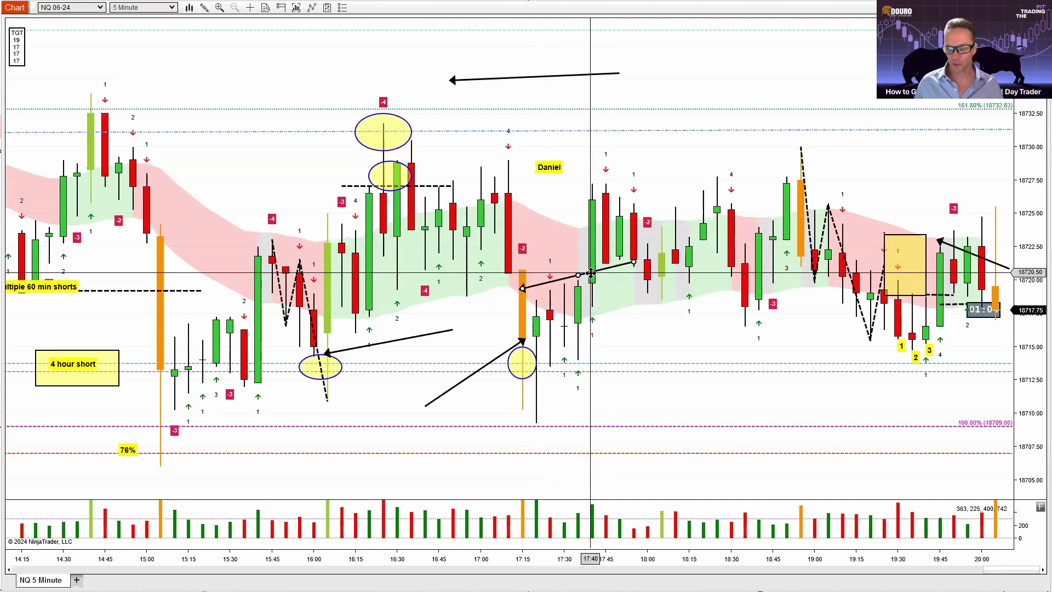
drag(590, 273, 607, 314)
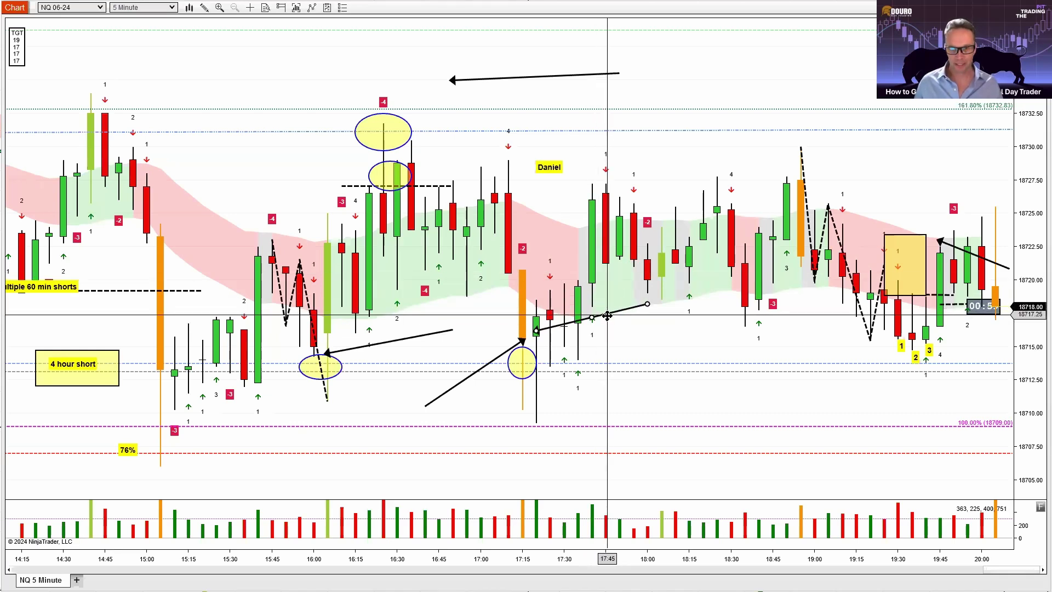
mouse_move(607, 316)
mouse_down()
mouse_move(662, 325)
mouse_move(656, 365)
mouse_up()
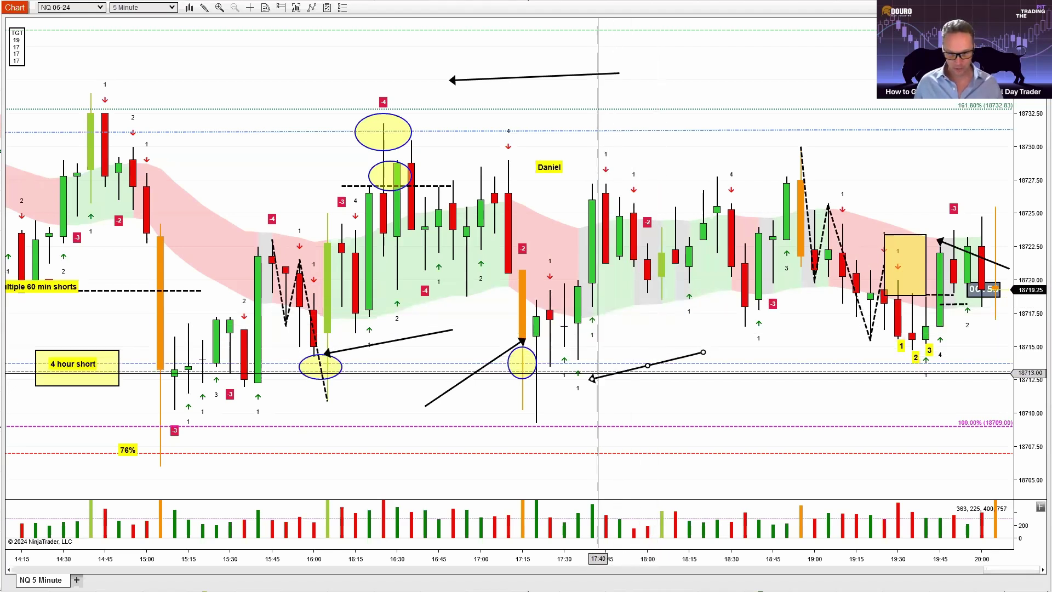
Circle the 17:35 candle low with a yellow ellipse
click(601, 393)
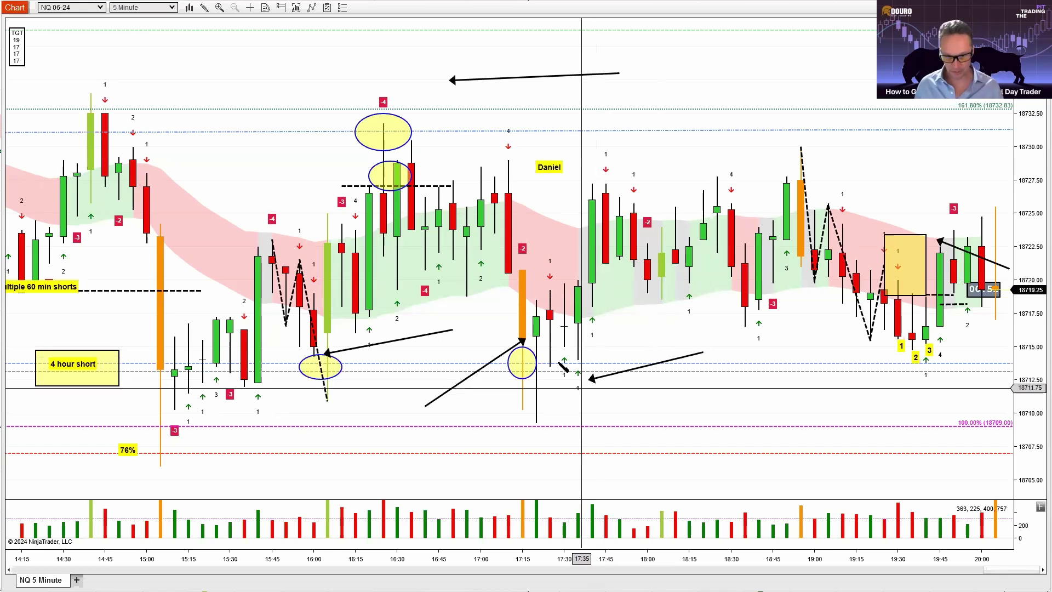
drag(564, 355, 591, 398)
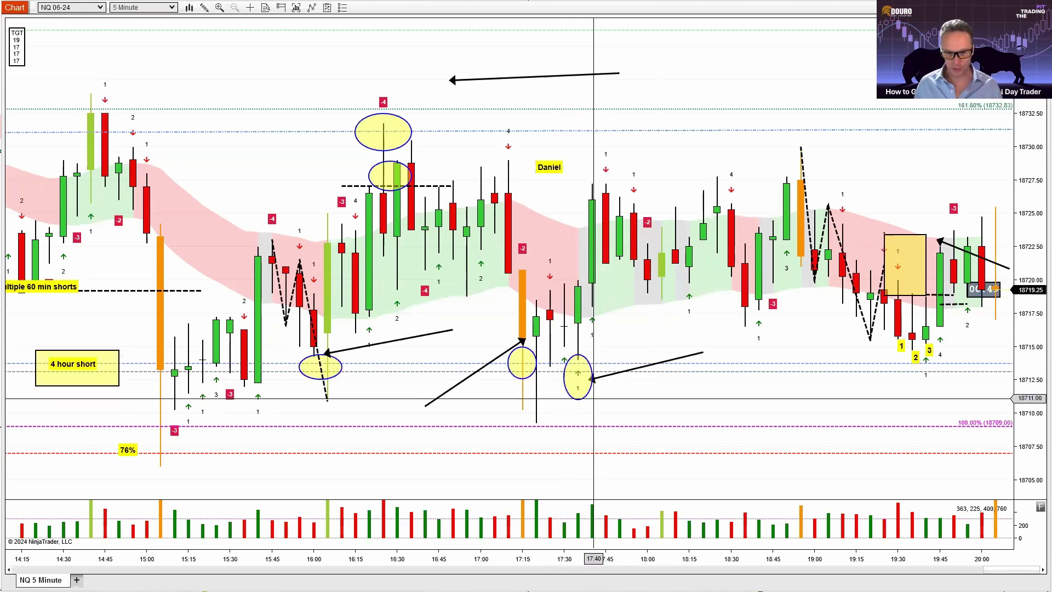
click(585, 385)
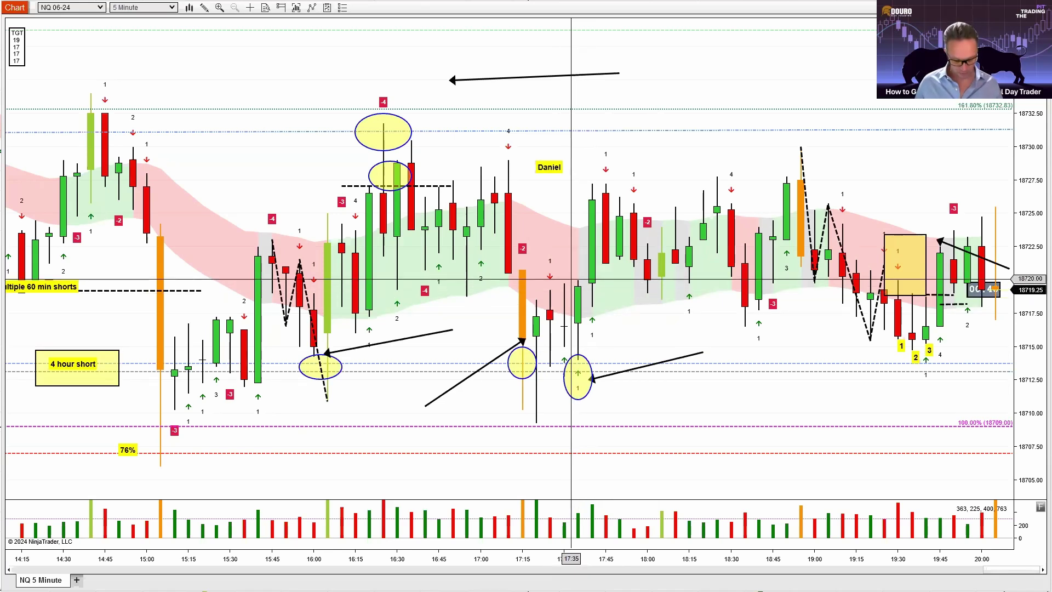
Move the yellow rectangle from the 19:30 bars onto the 17:30–17:45 candles
drag(592, 276, 607, 274)
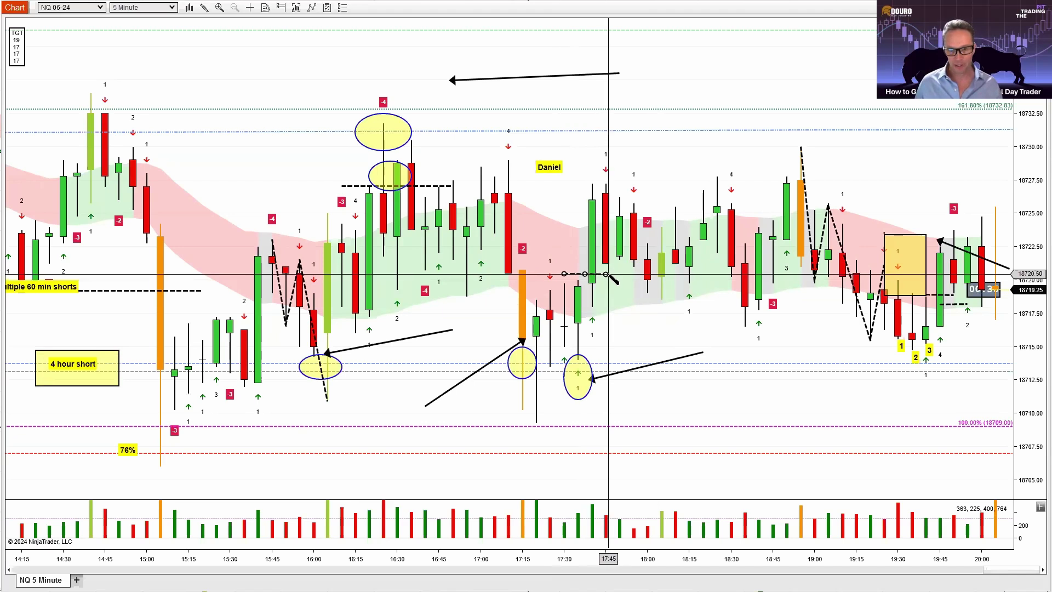
click(608, 275)
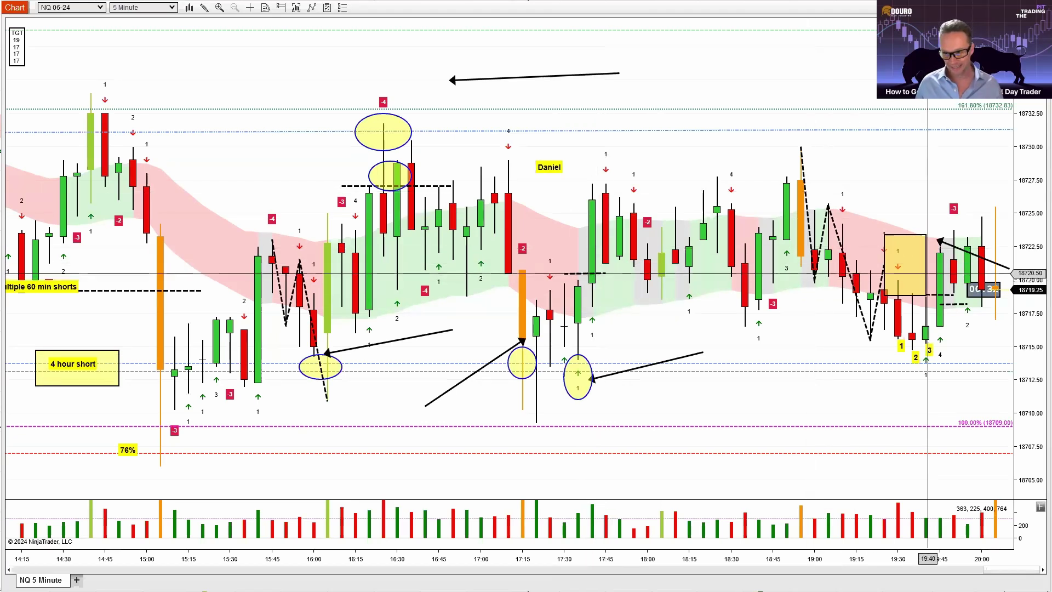
drag(909, 265, 587, 244)
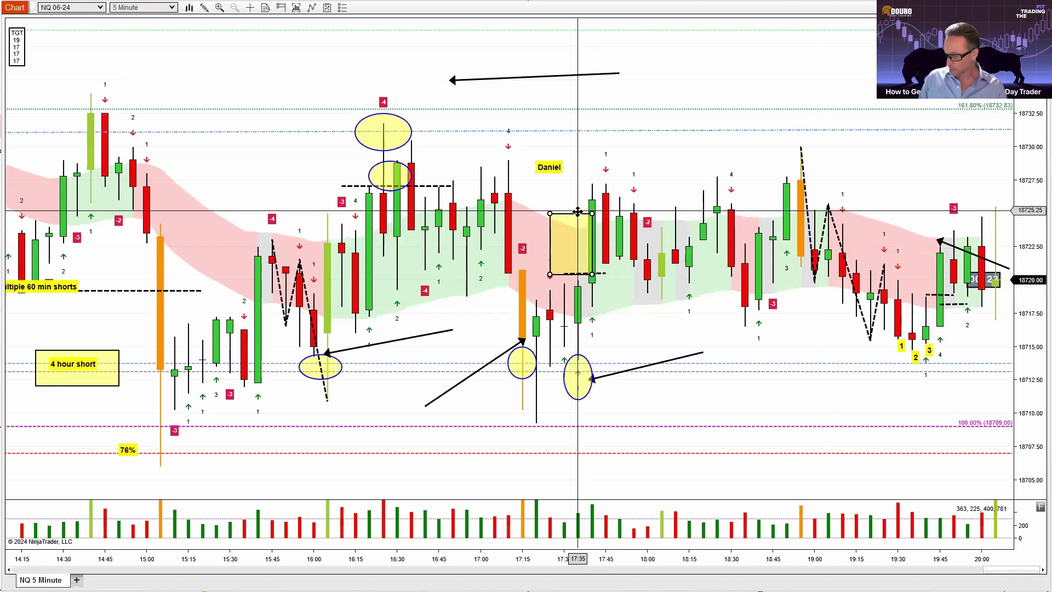
Delete the yellow rectangle over 17:30–17:45 and scroll to leave space right of the last bar
key(Delete)
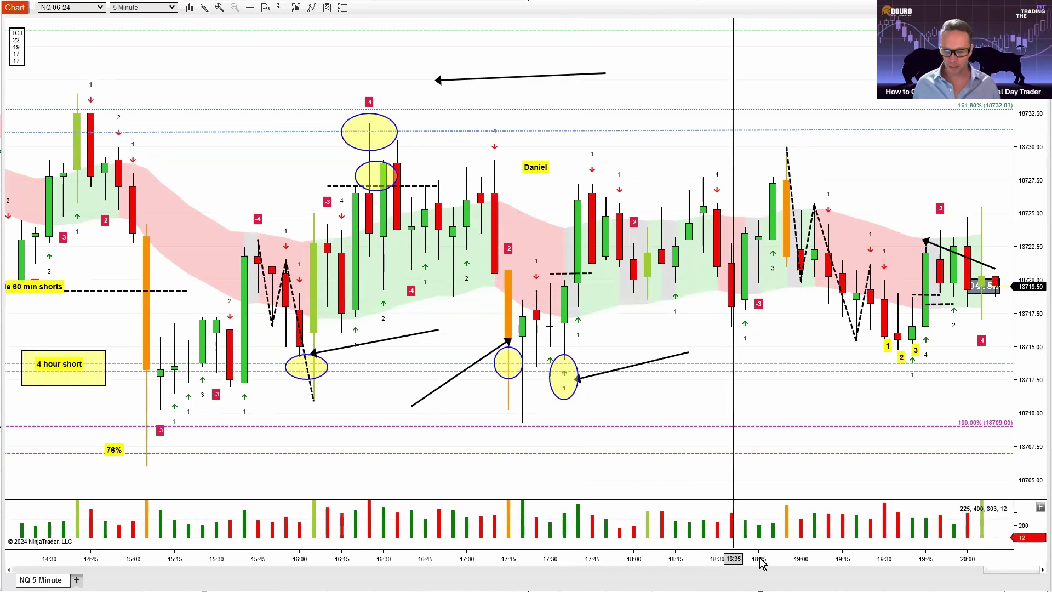
scroll(763, 559, down, 1)
scroll(734, 399, down, 3)
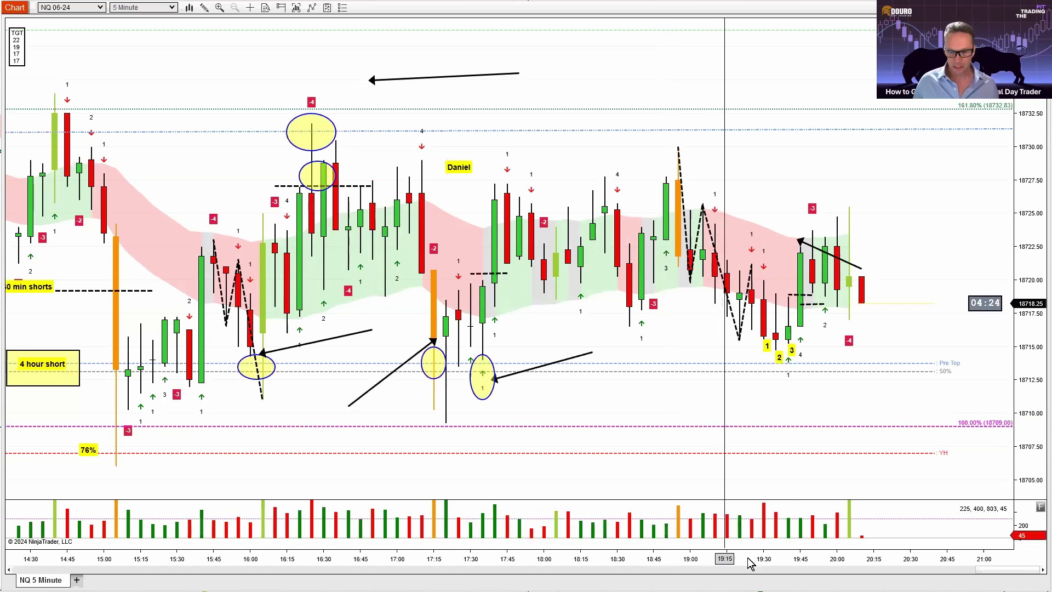
Compress the bars to show history from 14:00, then draw and delete an ellipse around the 1-2-3 bars
drag(747, 558, 756, 559)
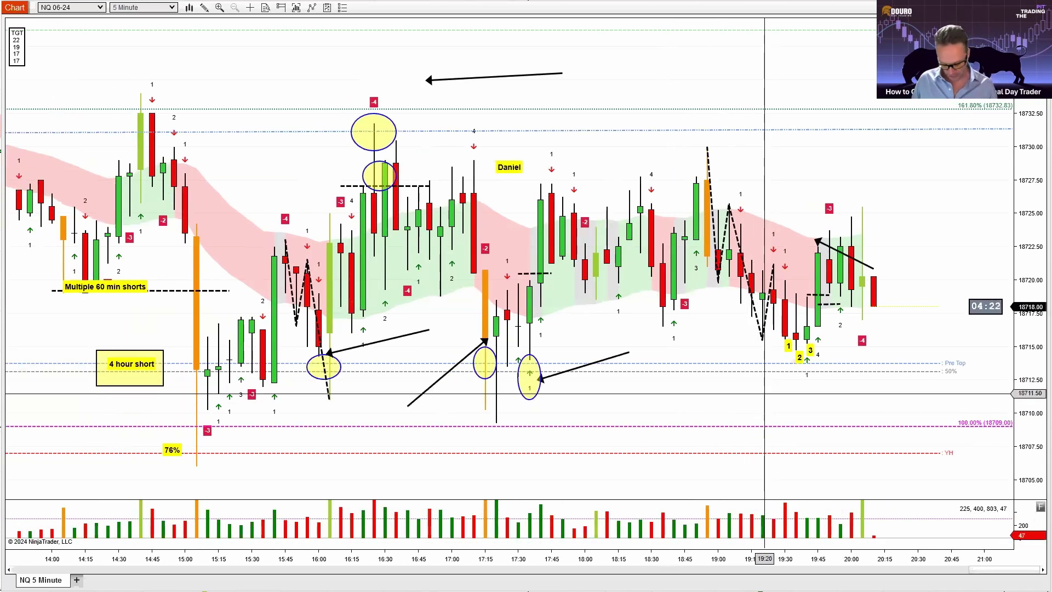
mouse_move(773, 320)
mouse_down()
mouse_move(800, 361)
mouse_move(828, 373)
mouse_up()
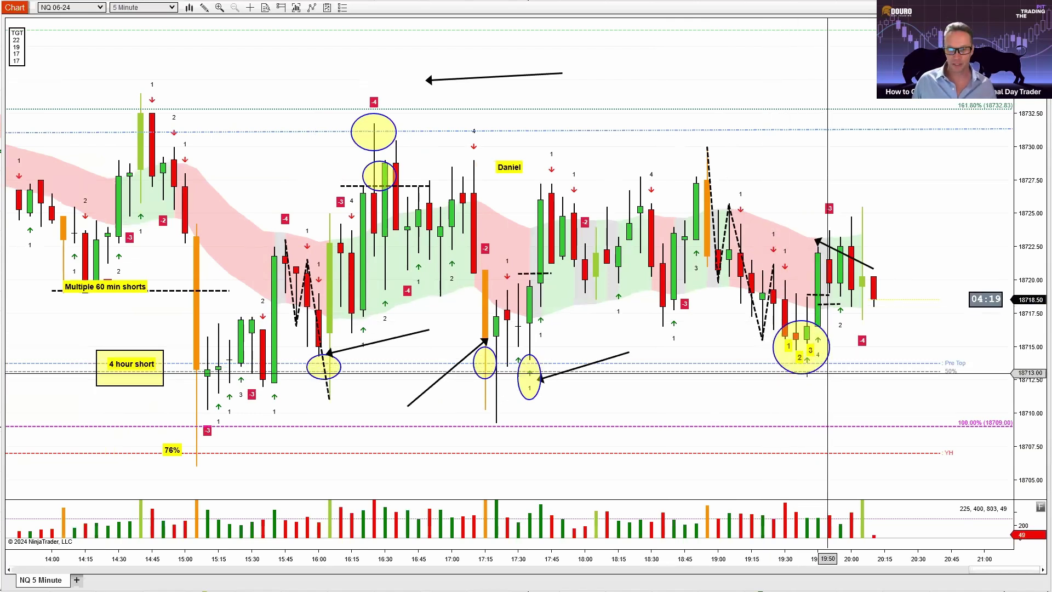
click(812, 322)
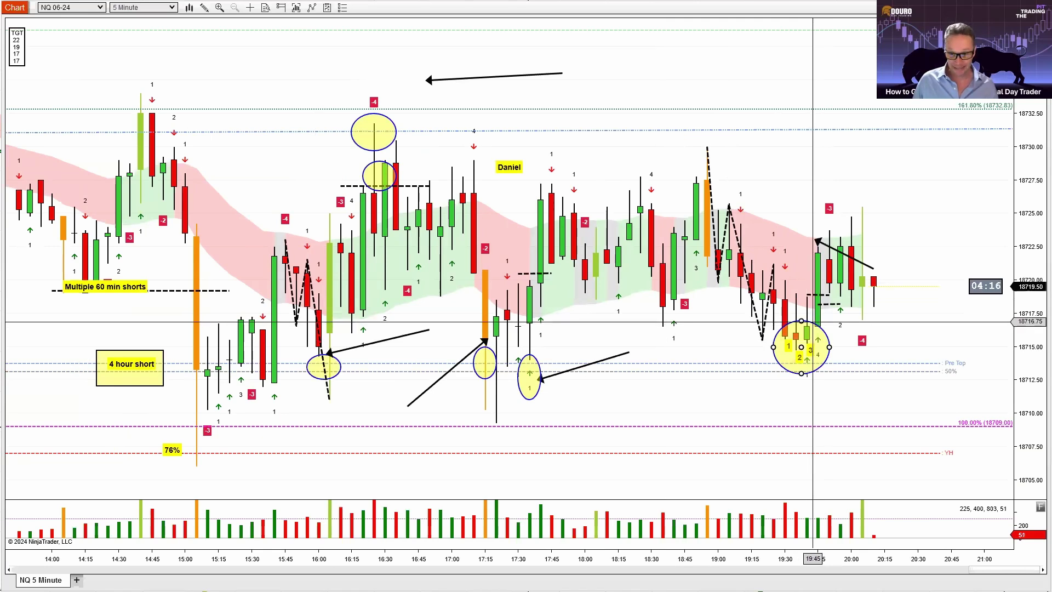
key(Delete)
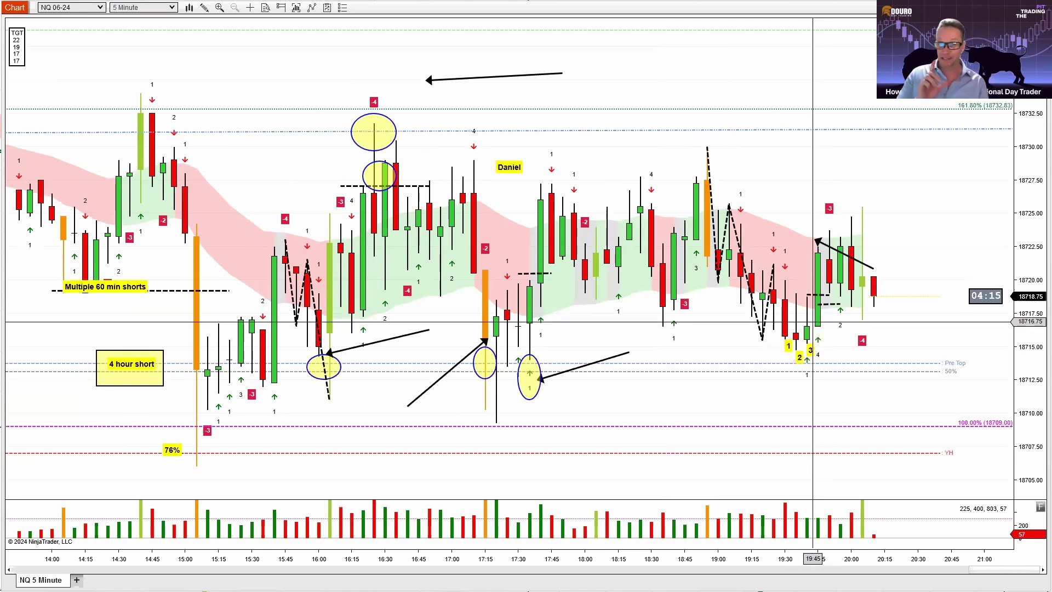
Delete the four dashed zigzag segments between 19:00 and 19:20
click(723, 241)
key(Delete)
click(714, 241)
key(Delete)
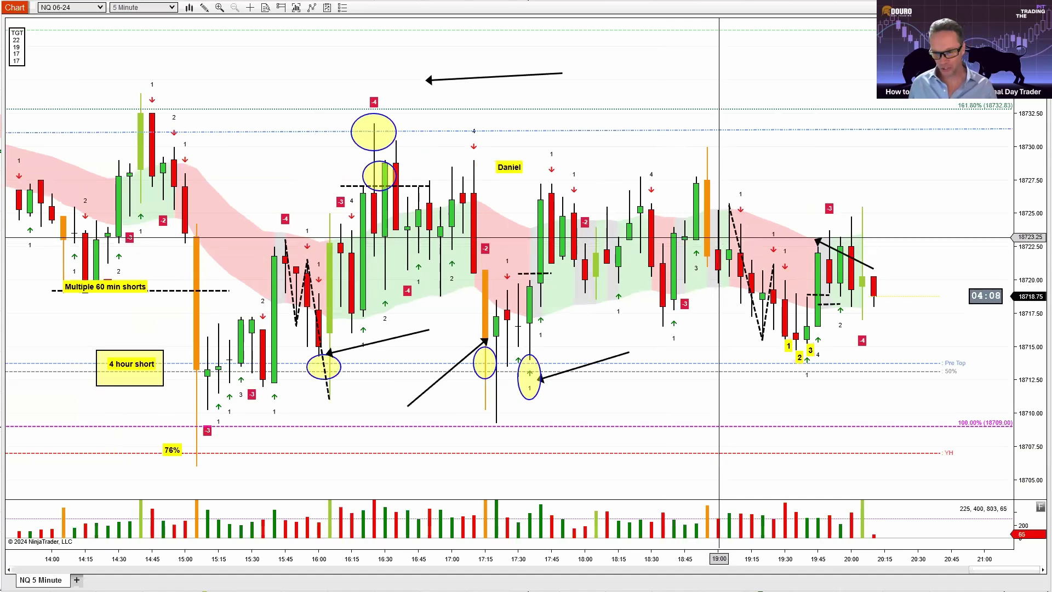
click(732, 219)
key(Delete)
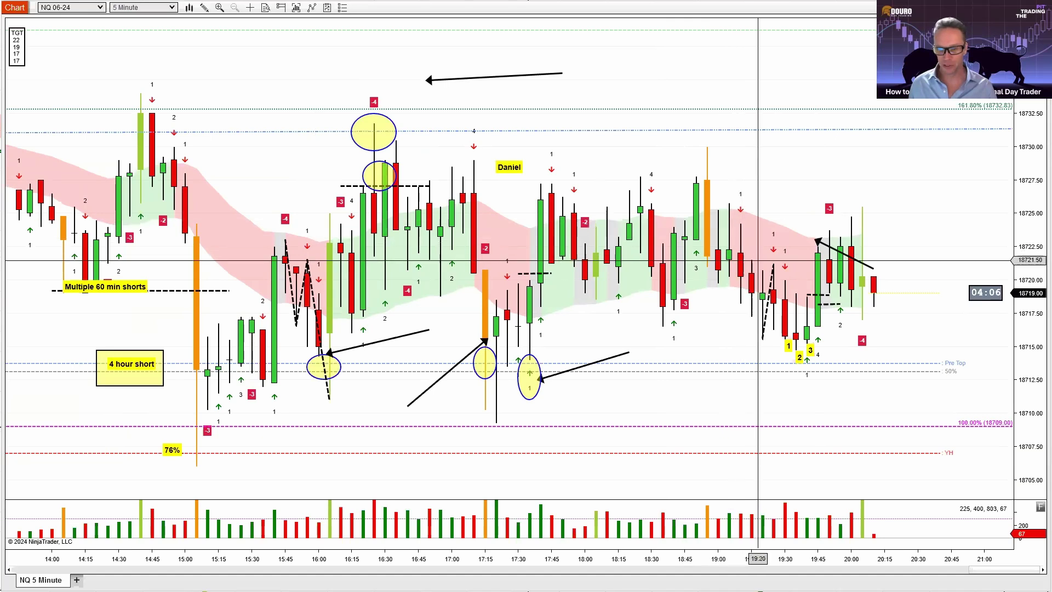
click(771, 272)
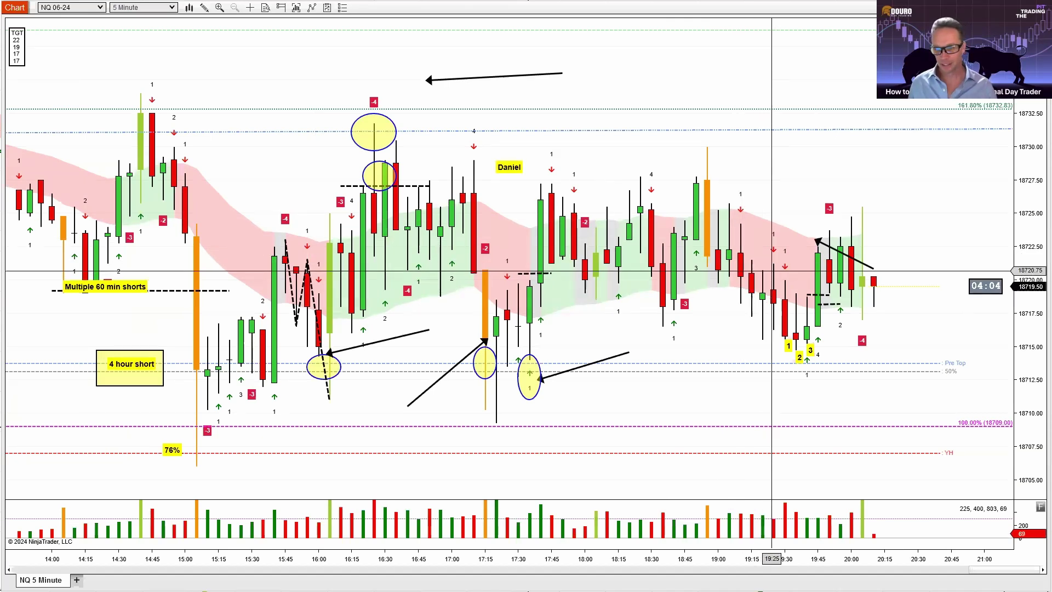
key(Delete)
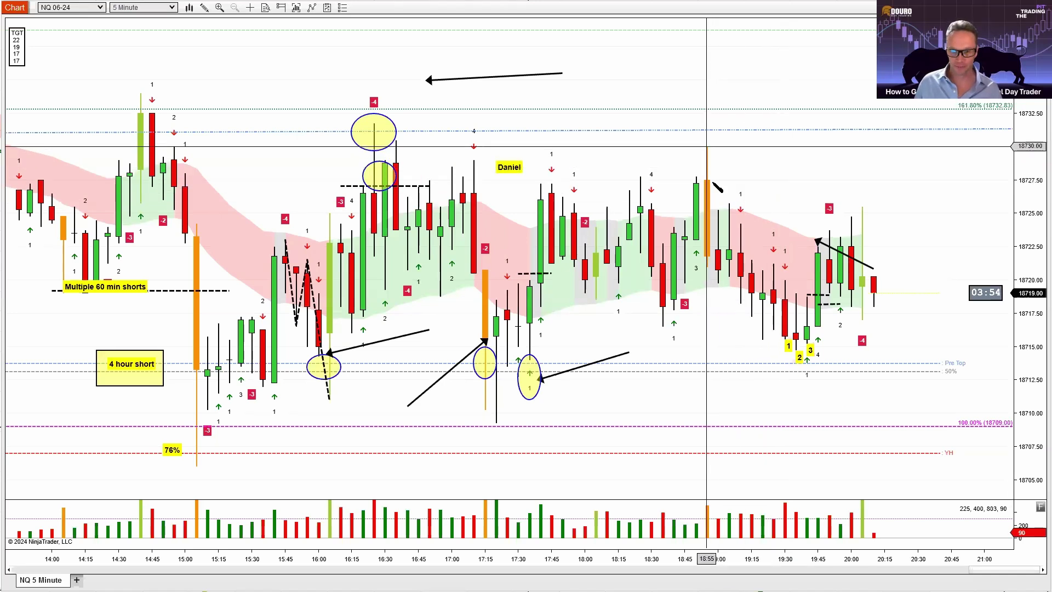
click(719, 281)
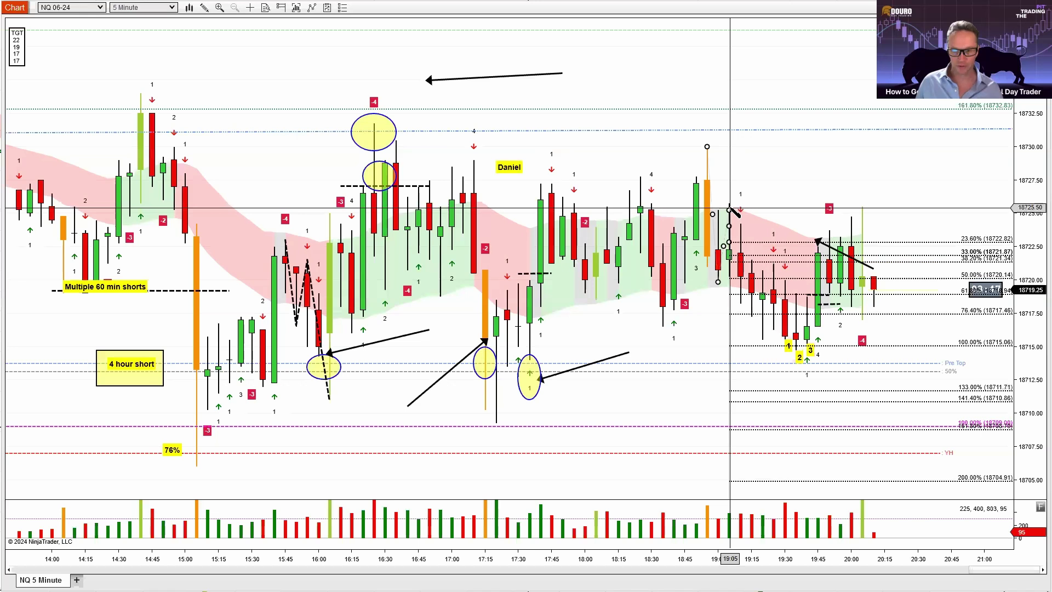
click(729, 203)
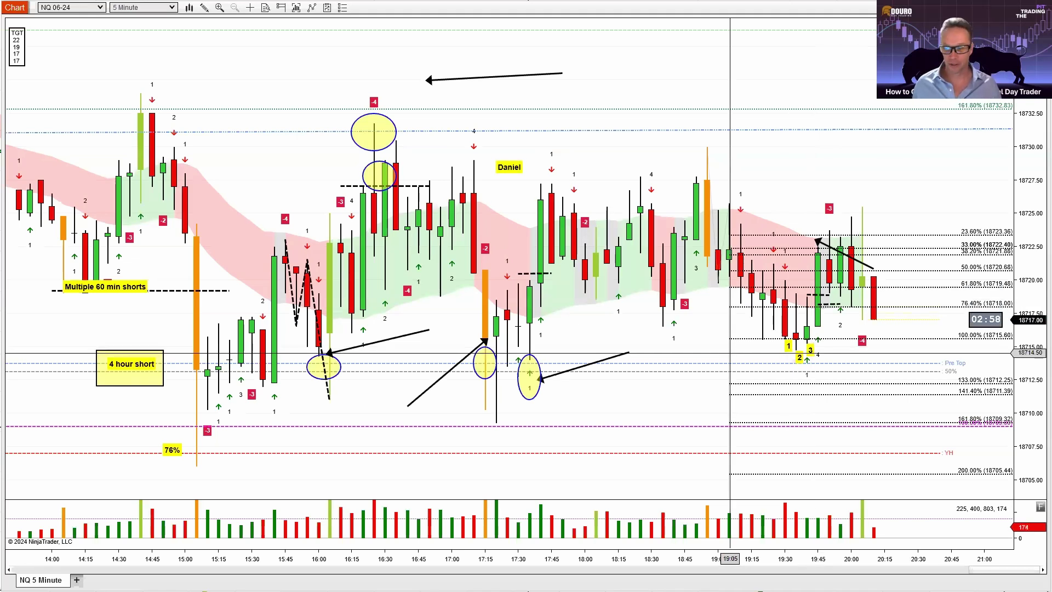
click(722, 226)
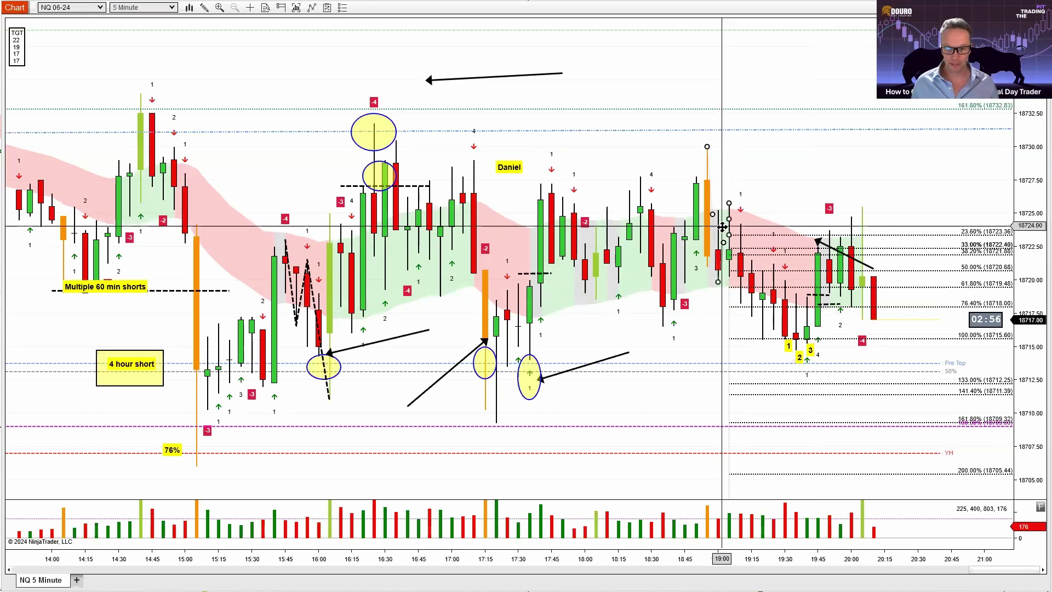
key(Delete)
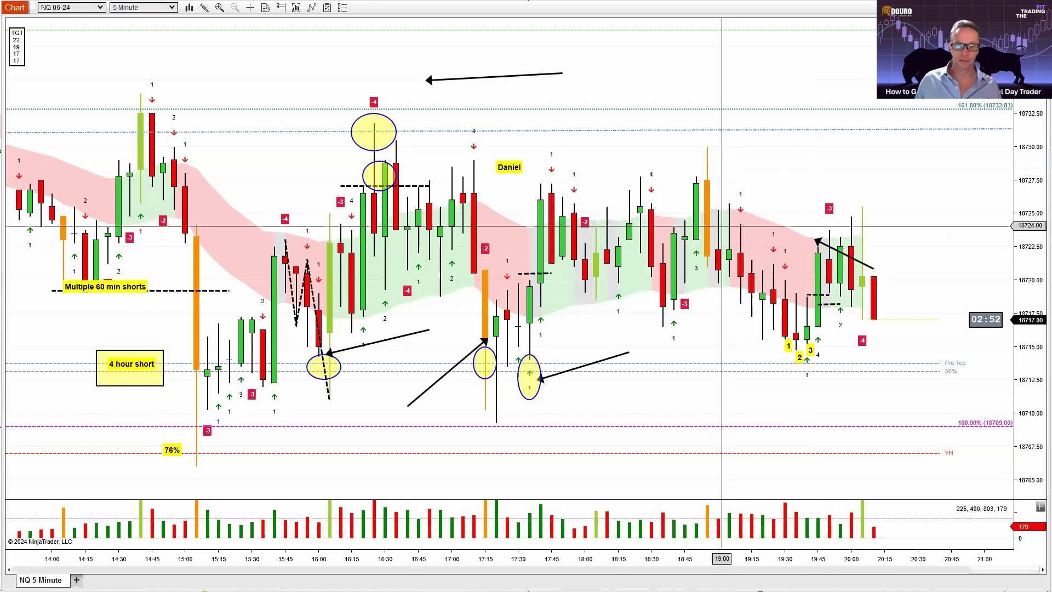